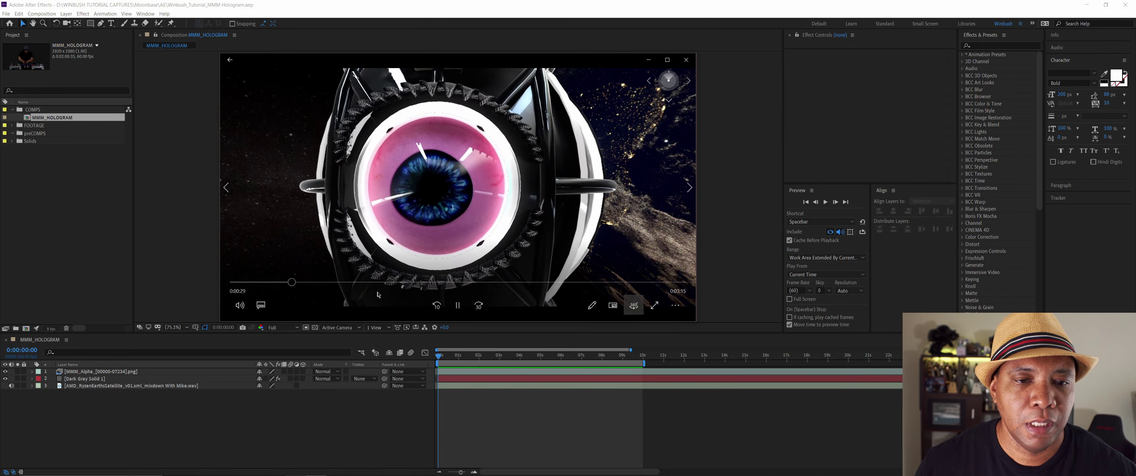
# Step: Watch the ReMix_MoonBaseInvasion reference video, pause it and minimize the video player
pyautogui.click(385, 283)
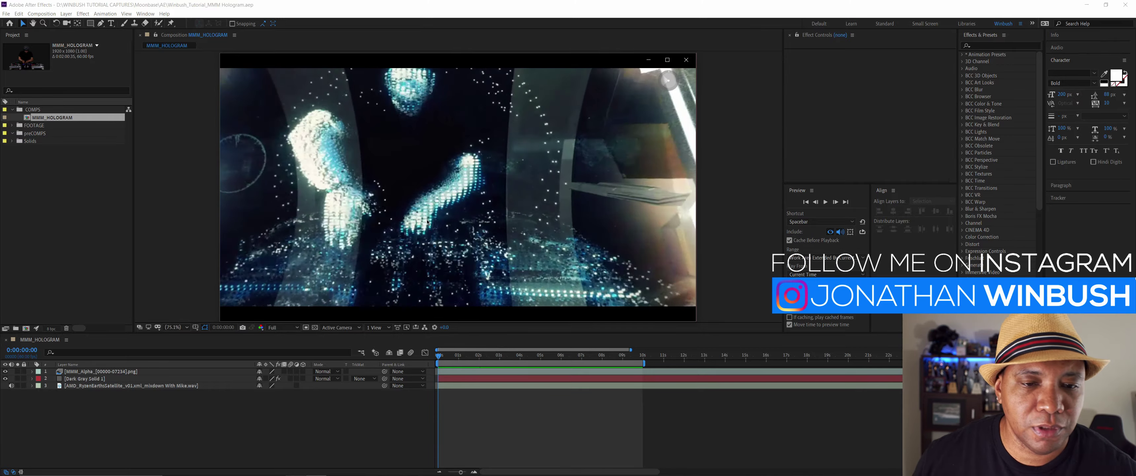
pyautogui.press('space')
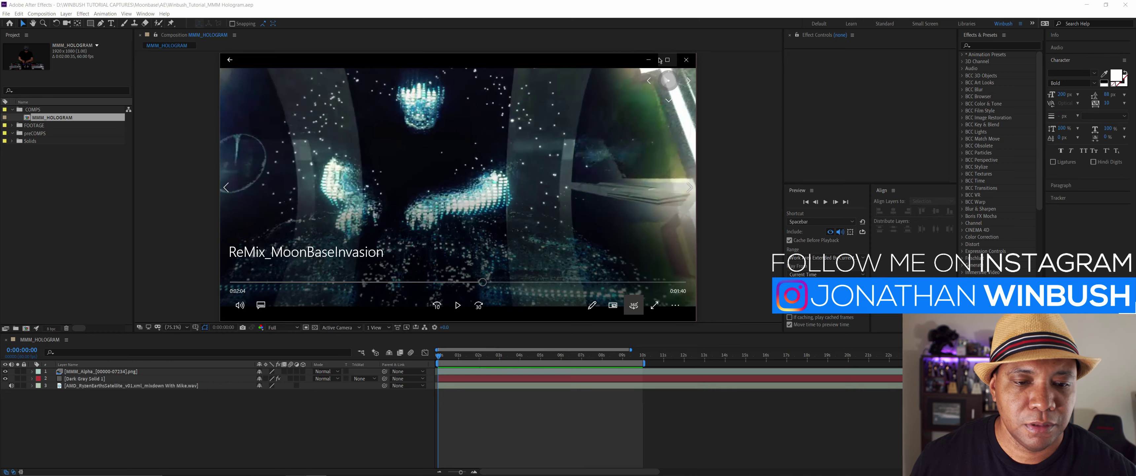
pyautogui.click(648, 60)
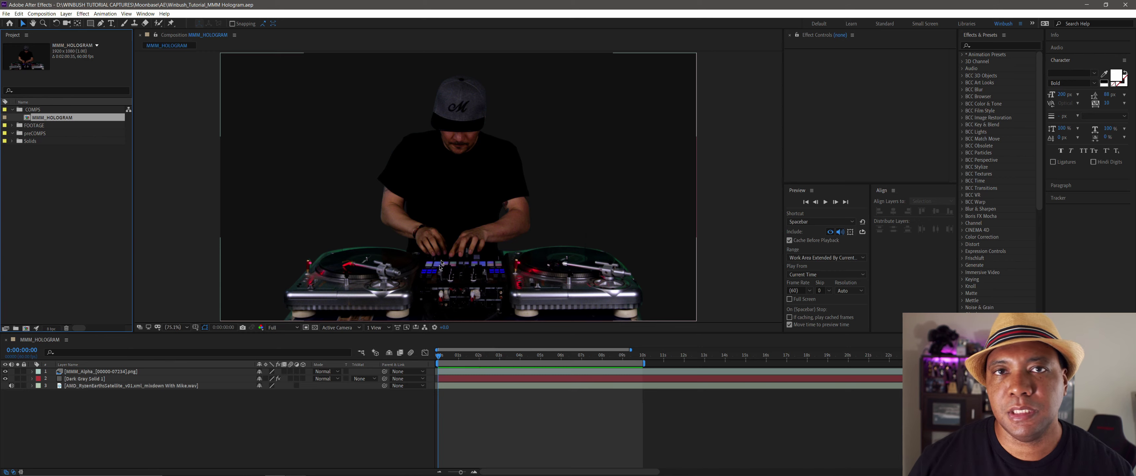
# Step: Preview the MMM_HOLOGRAM composition and examine the soloed MMM_Alpha footage against the transparency grid
pyautogui.press('space')
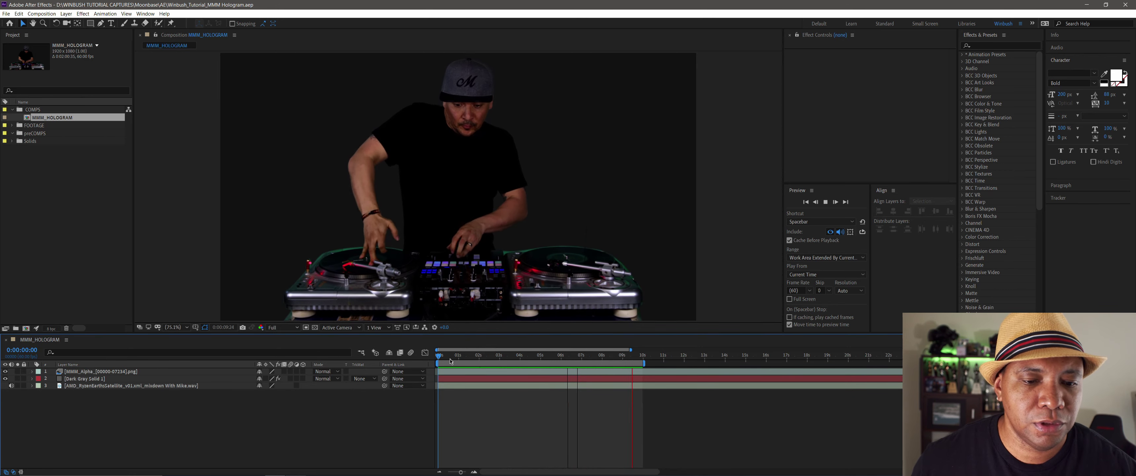
pyautogui.click(18, 371)
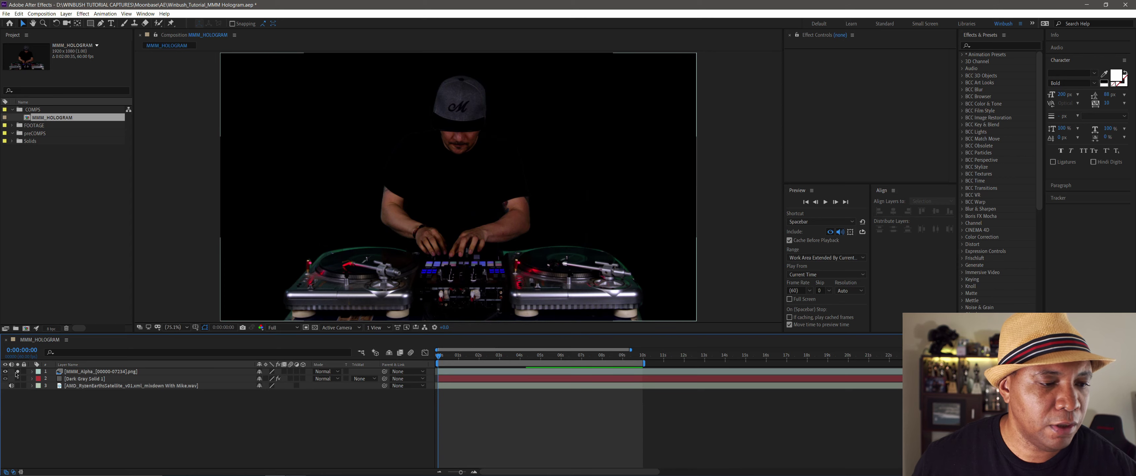
pyautogui.click(314, 327)
pyautogui.click(17, 370)
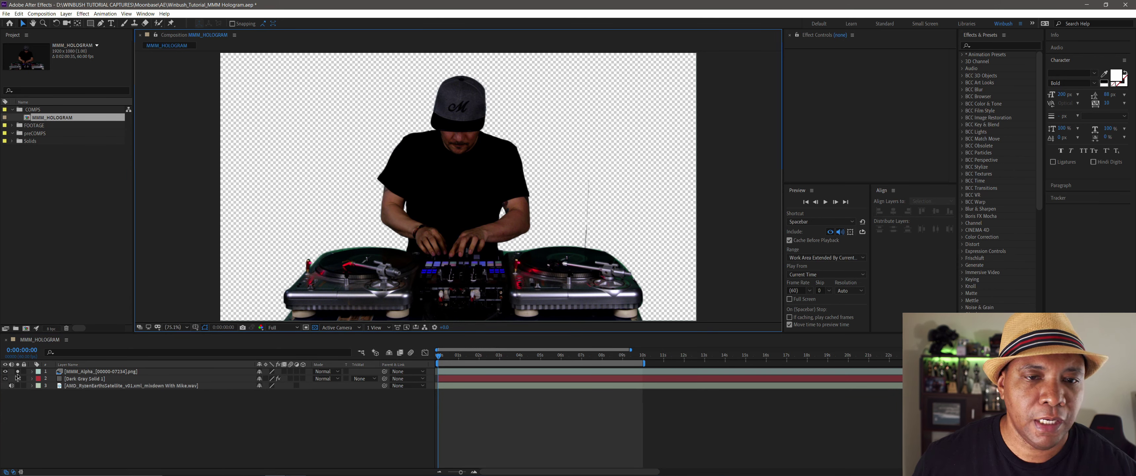
# Step: Examine the Dark Gray Solid 1 background layer and the audio layer, and briefly preview the composition
pyautogui.click(95, 379)
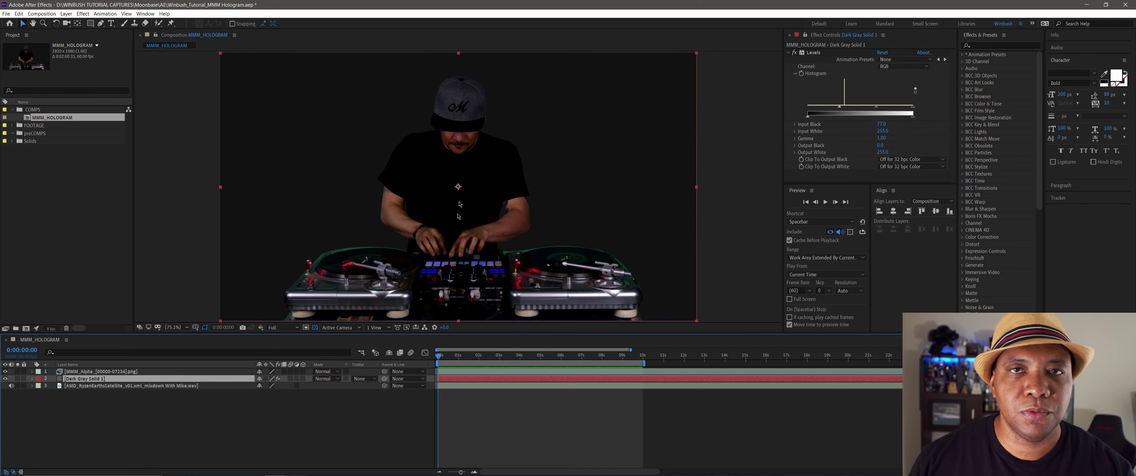
pyautogui.click(182, 386)
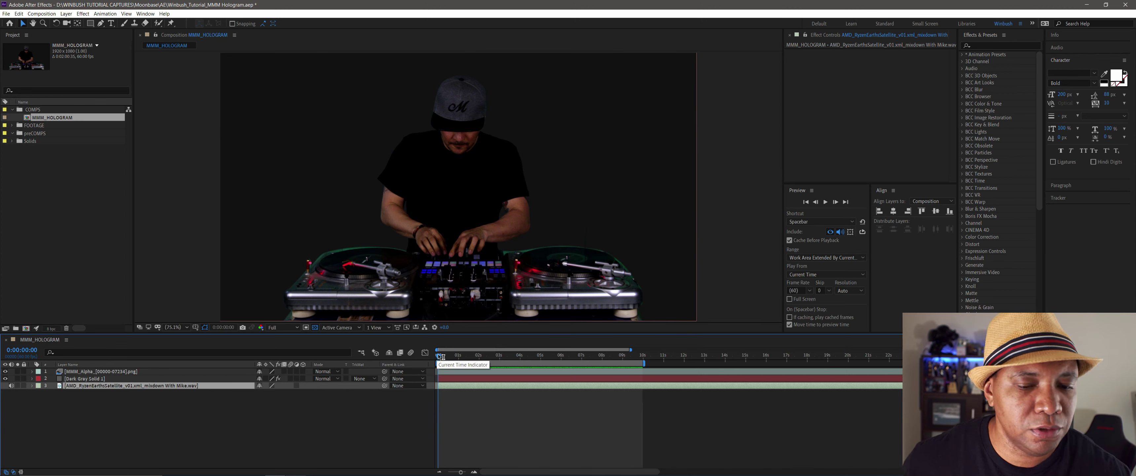
pyautogui.press('space')
pyautogui.press('space')
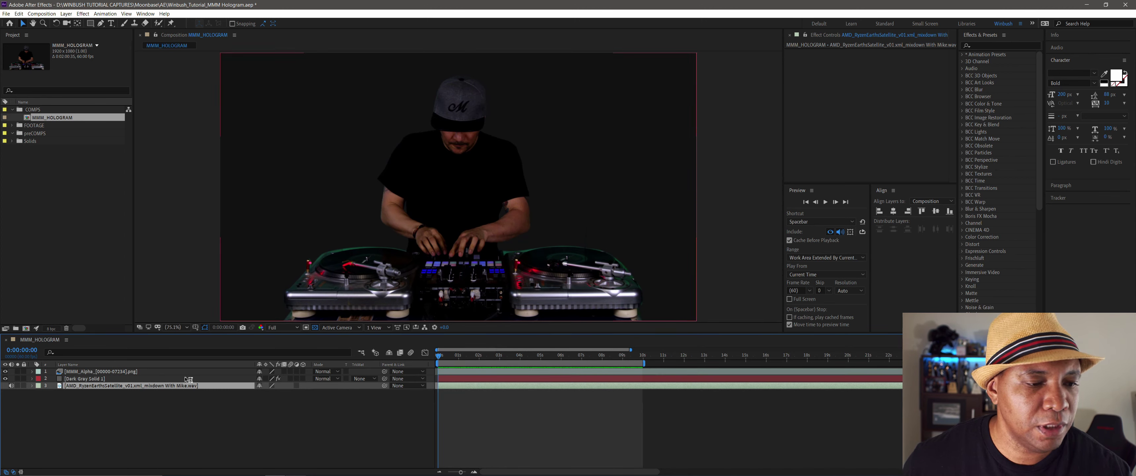
# Step: Duplicate the MMM_Alpha layer, hide the copy and move it below the audio layer as a backup
pyautogui.click(117, 372)
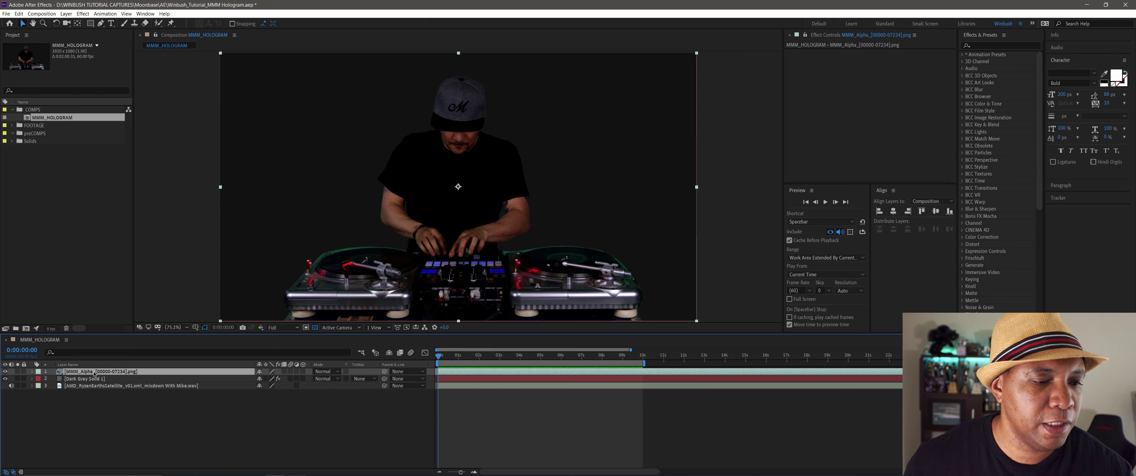
pyautogui.hotkey('ctrl', 'd')
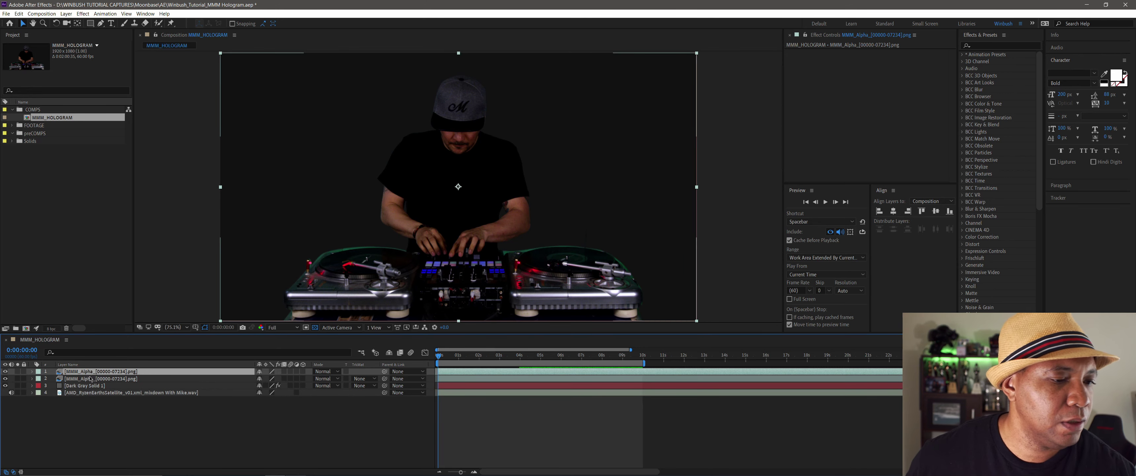
pyautogui.hotkey('ctrl', 'Down')
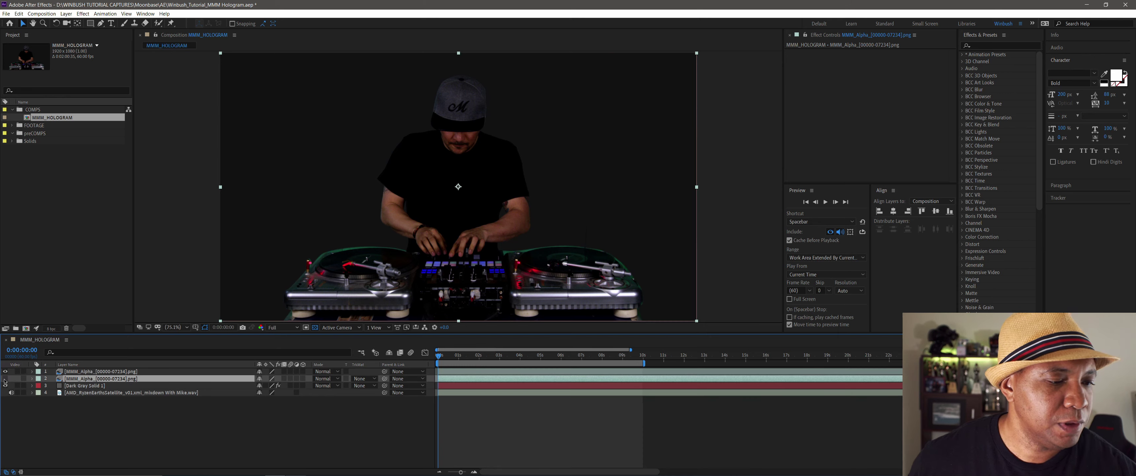
pyautogui.click(5, 378)
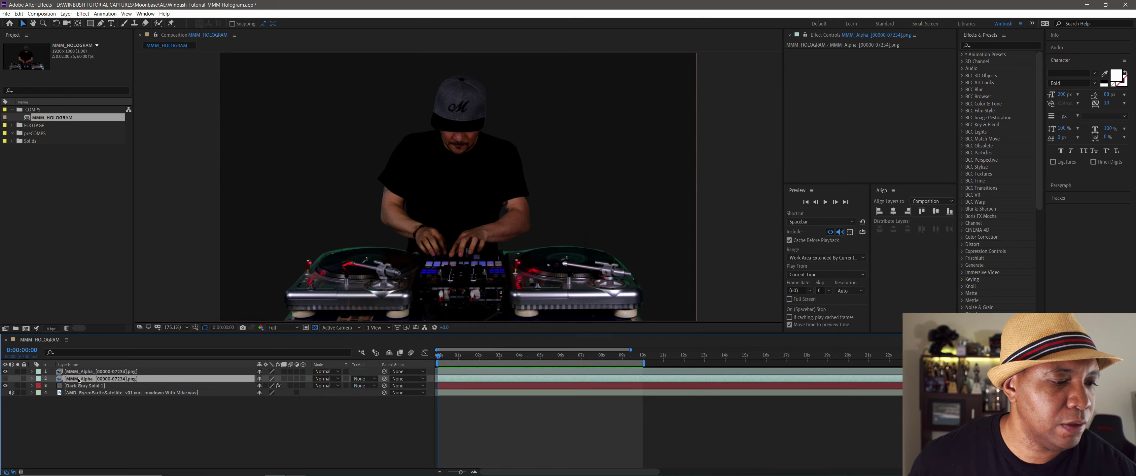
pyautogui.moveTo(77, 380); pyautogui.dragTo(85, 399)
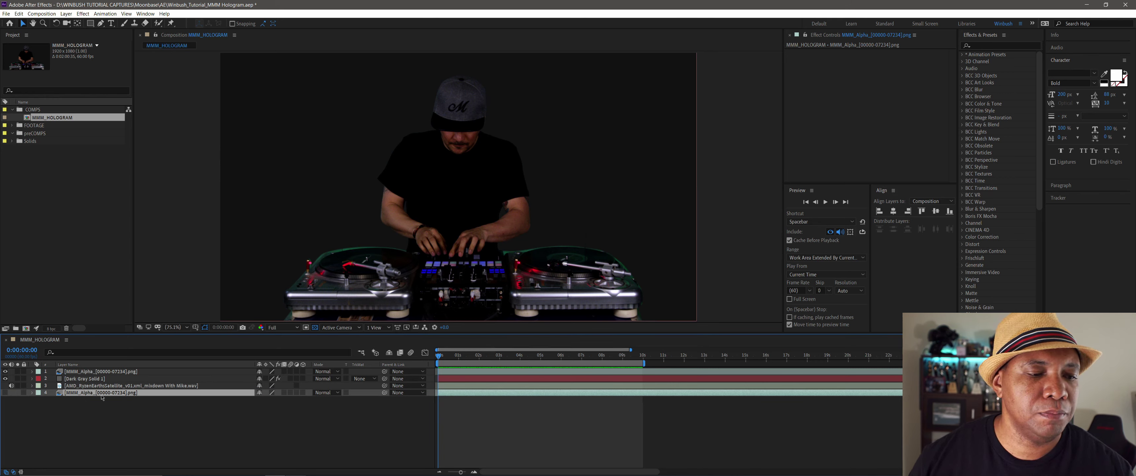
# Step: Apply the Hue/Saturation effect to the visible MMM_Alpha layer and set Master Saturation to -100
pyautogui.click(114, 373)
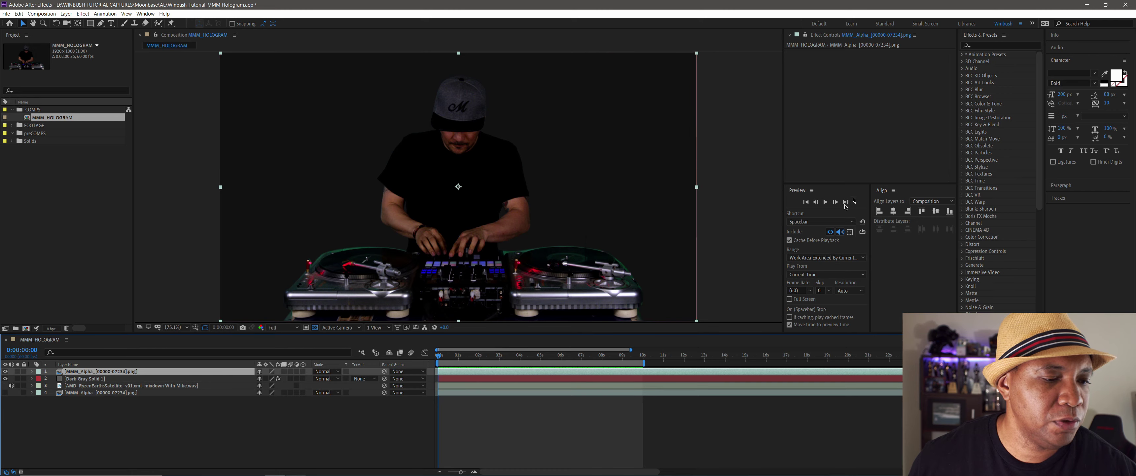
pyautogui.click(991, 46)
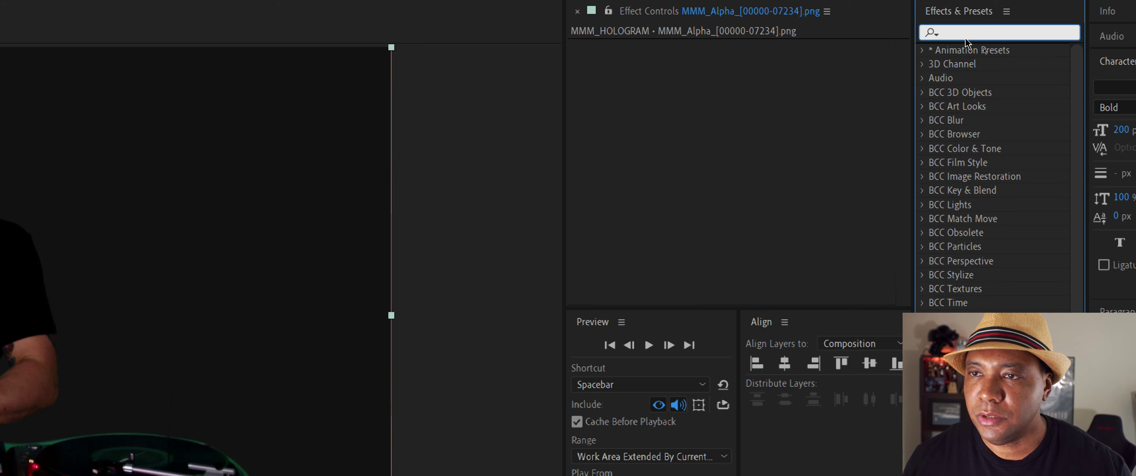
pyautogui.write('hue')
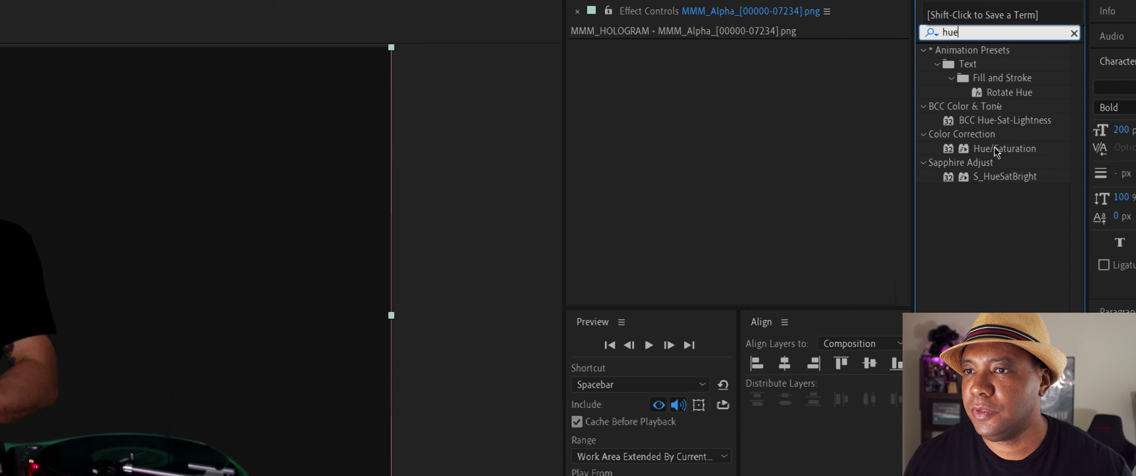
pyautogui.moveTo(995, 151); pyautogui.dragTo(844, 84)
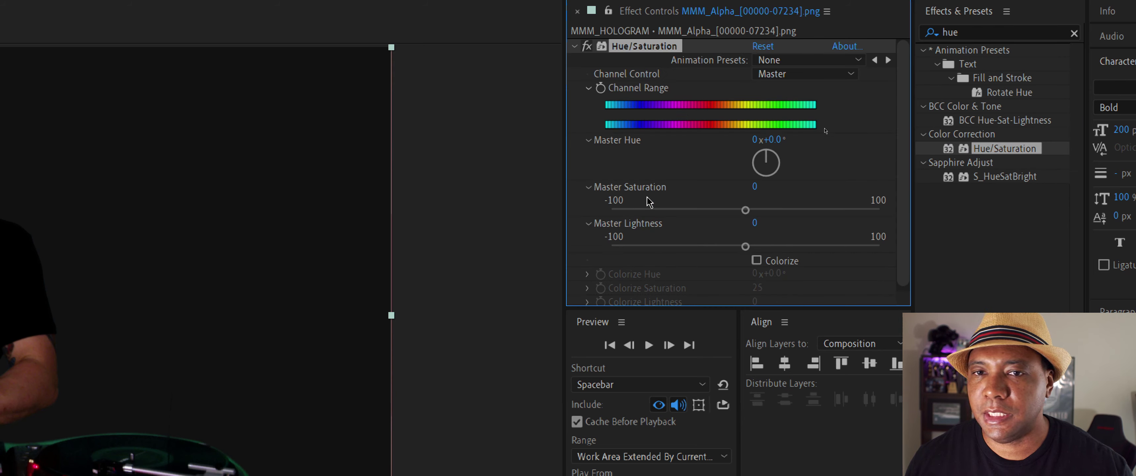
pyautogui.moveTo(652, 210); pyautogui.dragTo(587, 214)
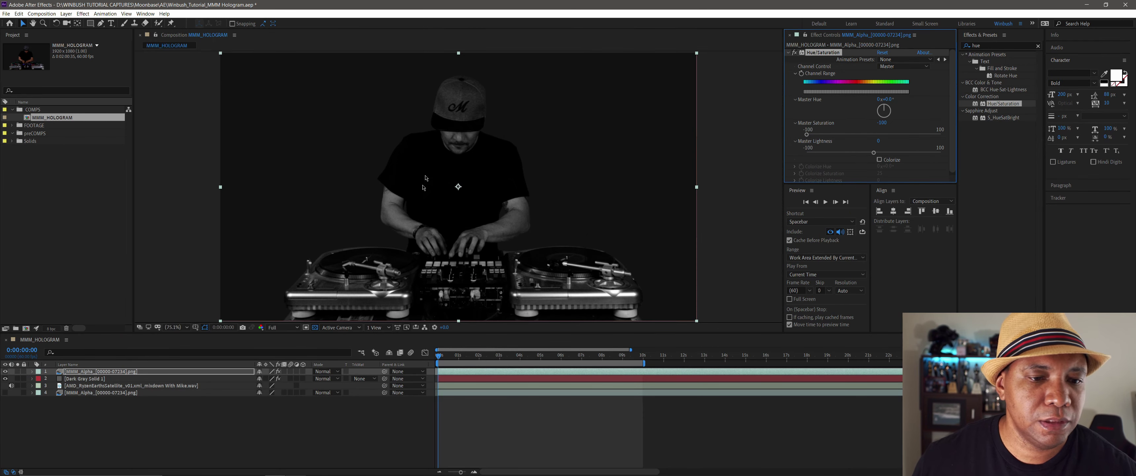
# Step: Pre-compose the desaturated MMM_Alpha layer as MMM_BW, moving all attributes into the new composition
pyautogui.click(114, 378)
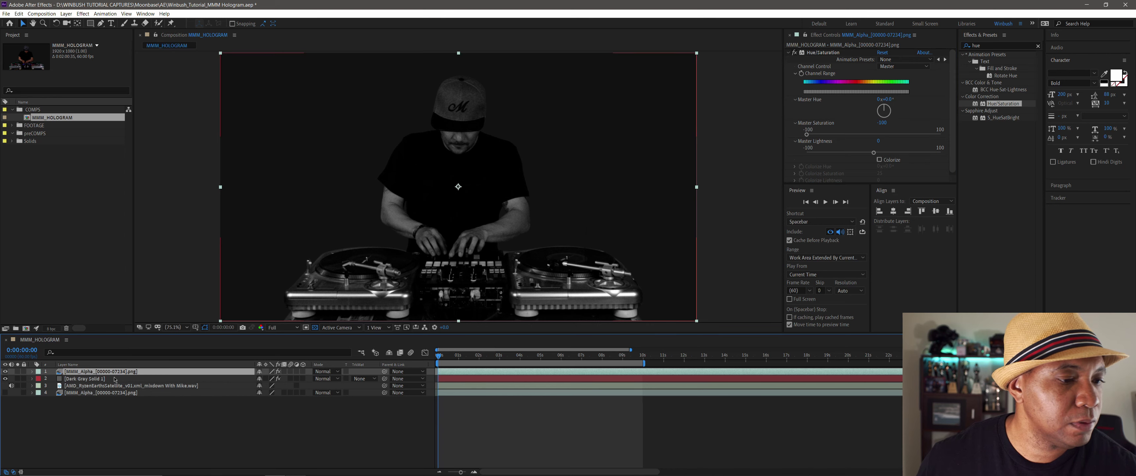
pyautogui.click(118, 373)
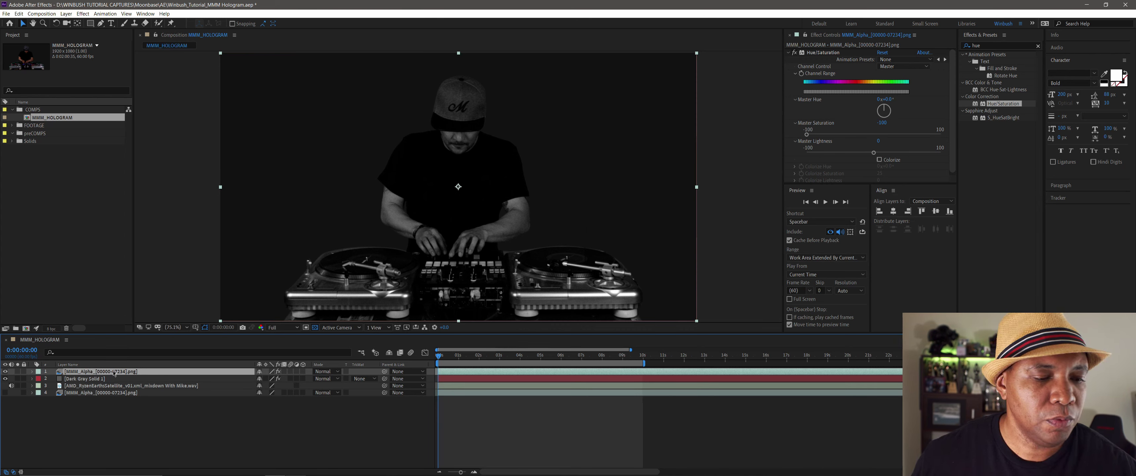
pyautogui.rightClick(114, 373)
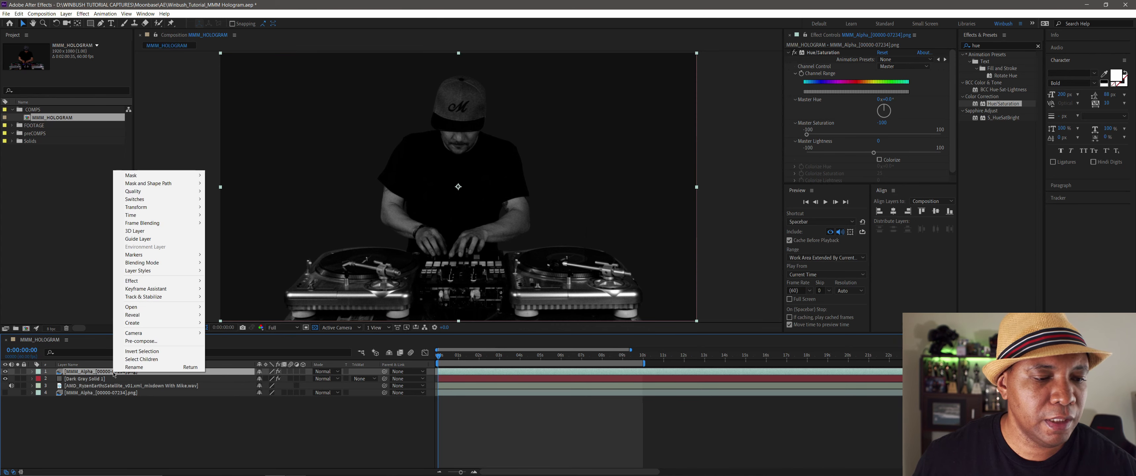
pyautogui.click(160, 342)
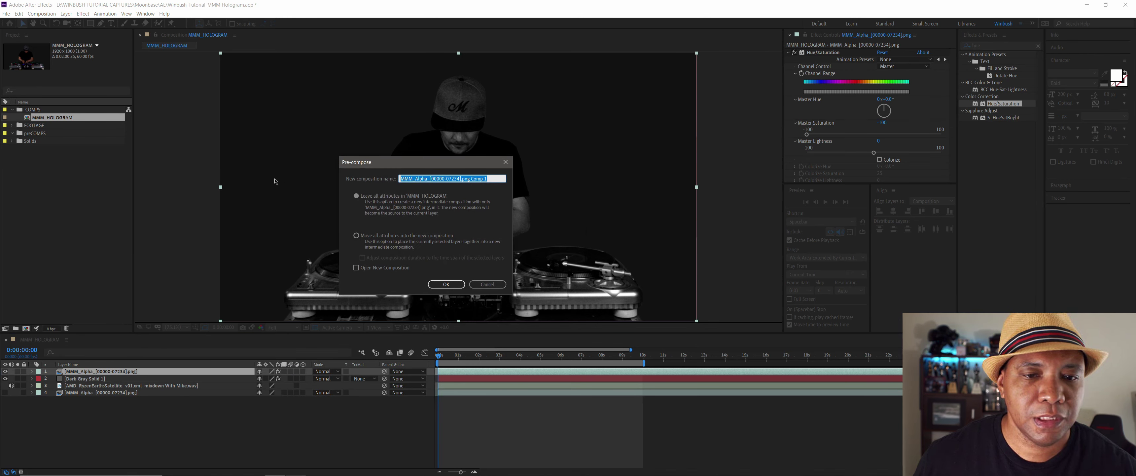
pyautogui.write('MMM')
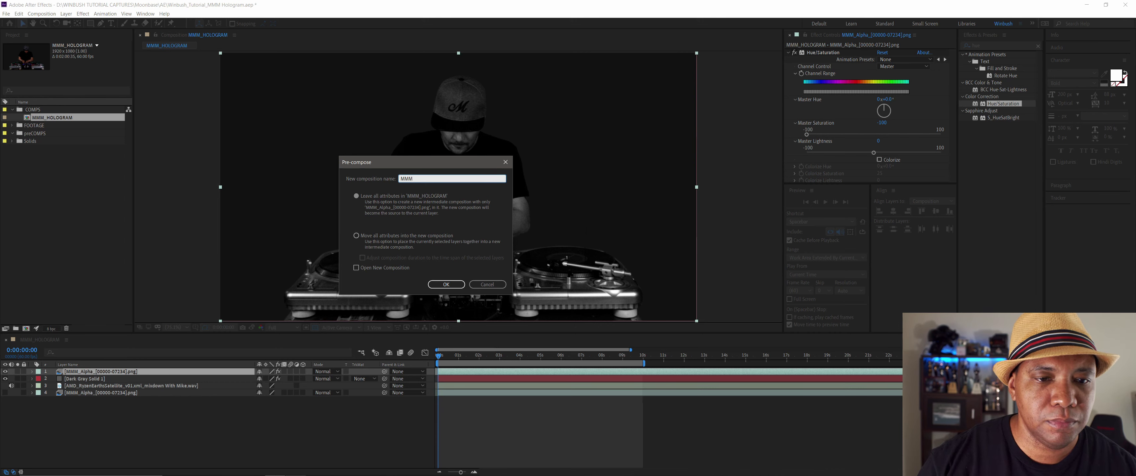
pyautogui.write('_BW')
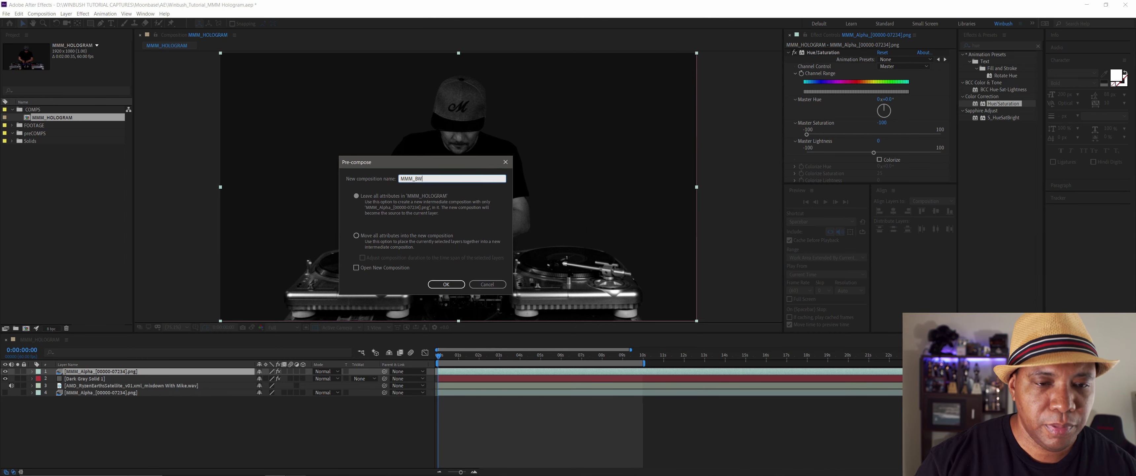
pyautogui.write('_')
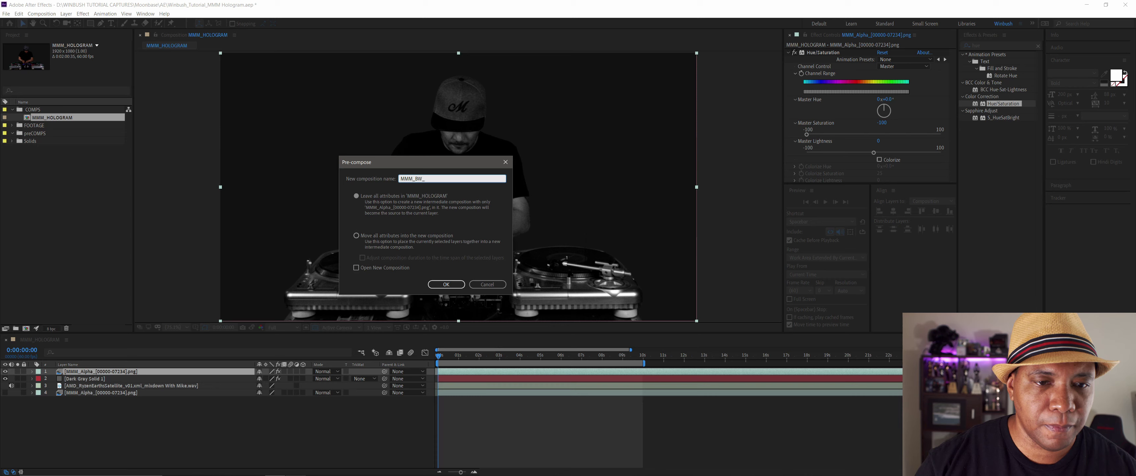
pyautogui.press('BackSpace')
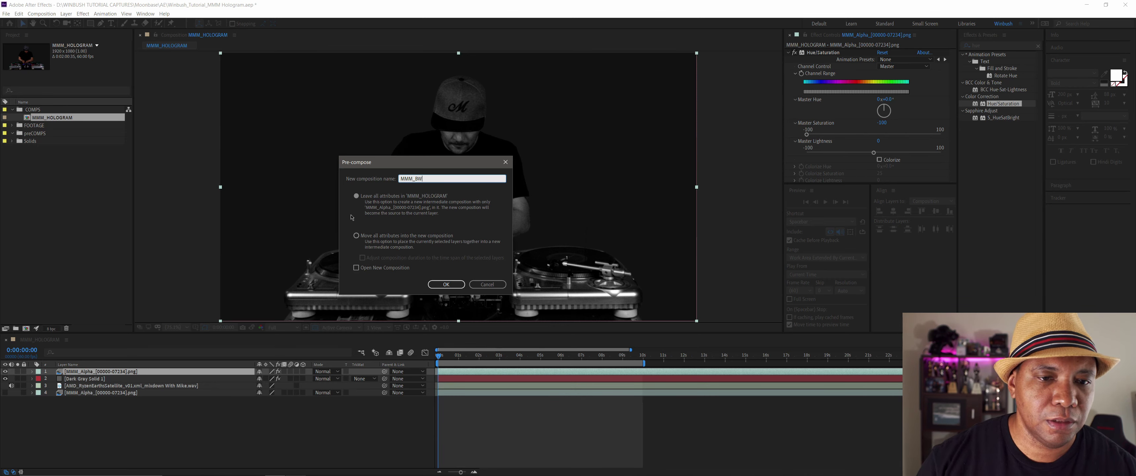
pyautogui.click(366, 237)
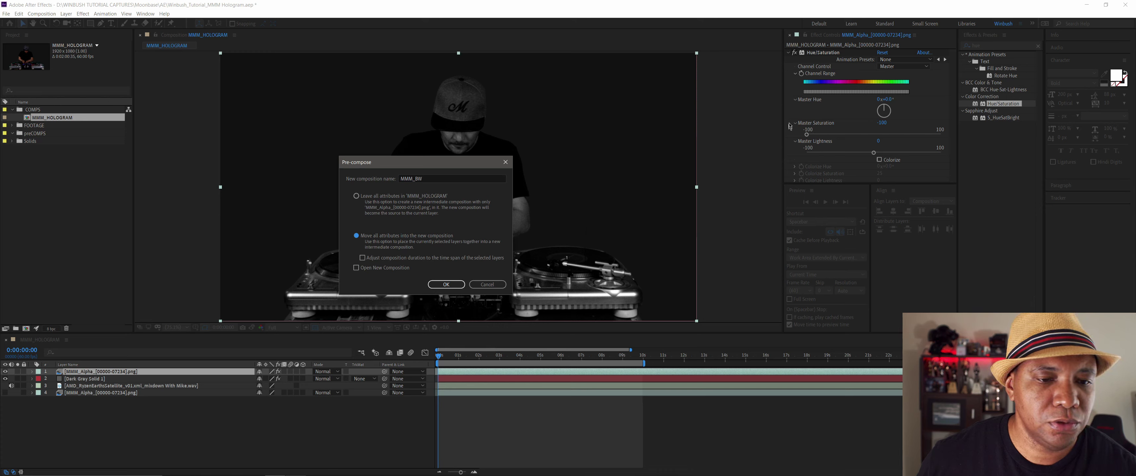
pyautogui.click(446, 285)
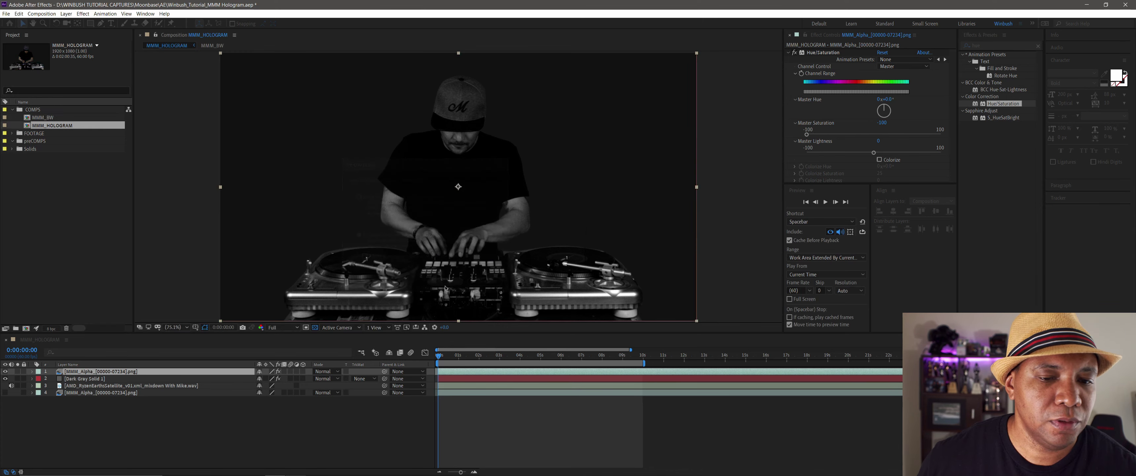
# Step: Apply the Mettle FreeForm Pro effect to the MMM_BW layer
pyautogui.click(90, 378)
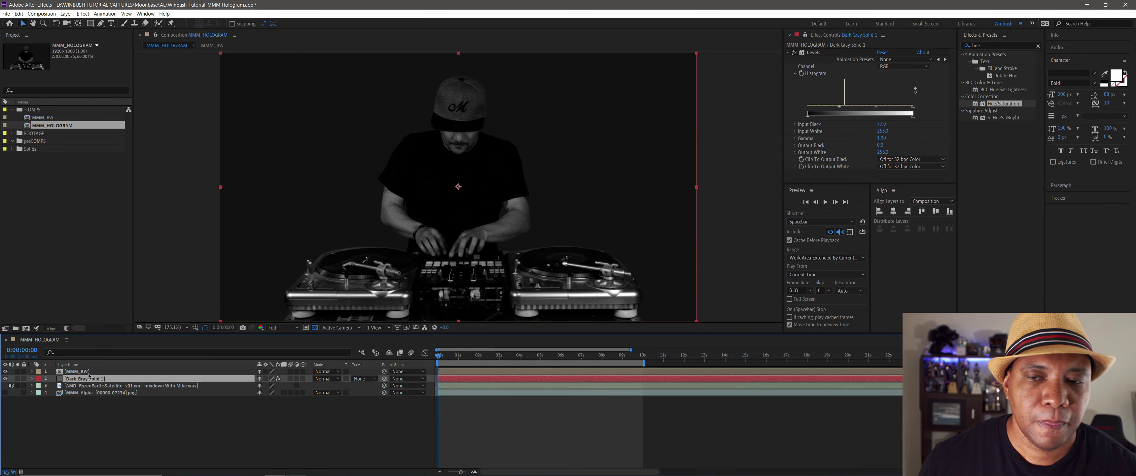
pyautogui.click(95, 372)
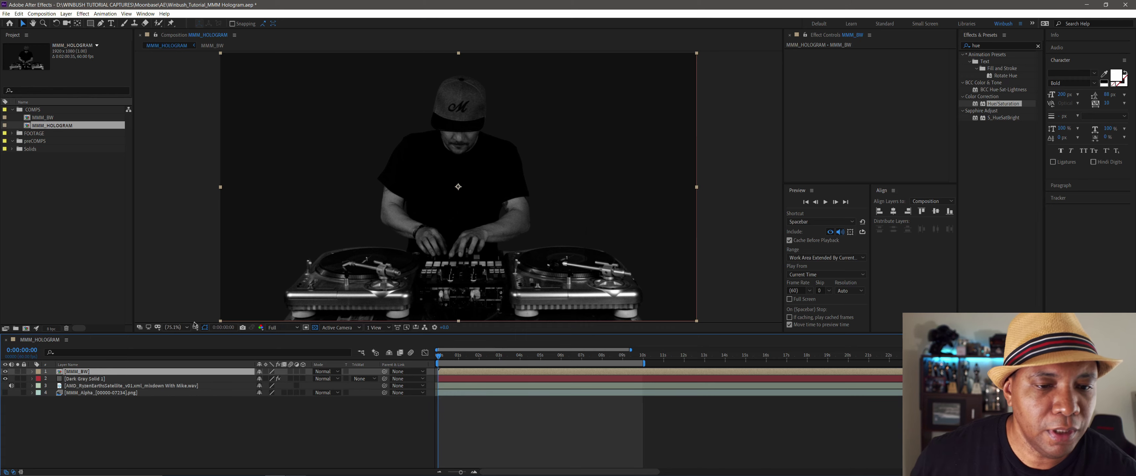
pyautogui.click(79, 371)
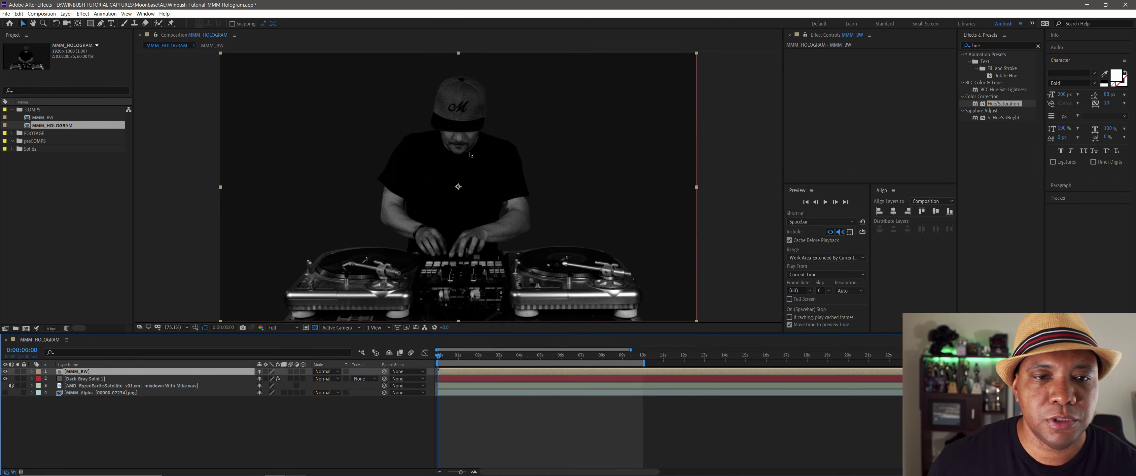
pyautogui.click(1039, 46)
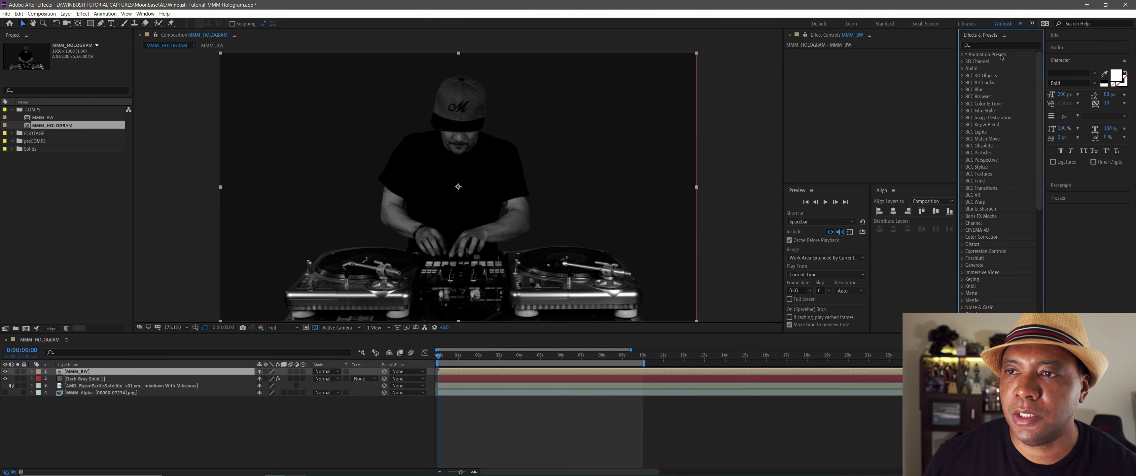
pyautogui.click(984, 46)
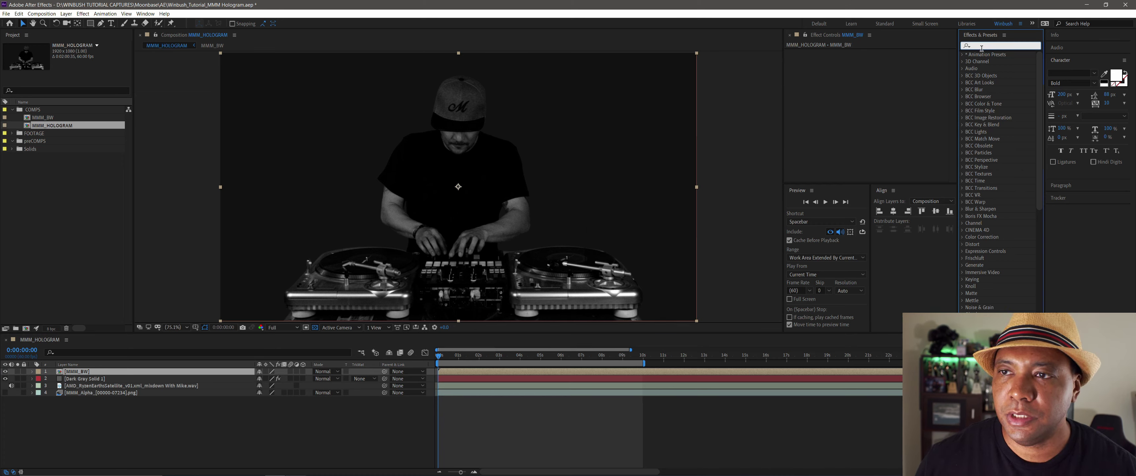
pyautogui.write('freeform')
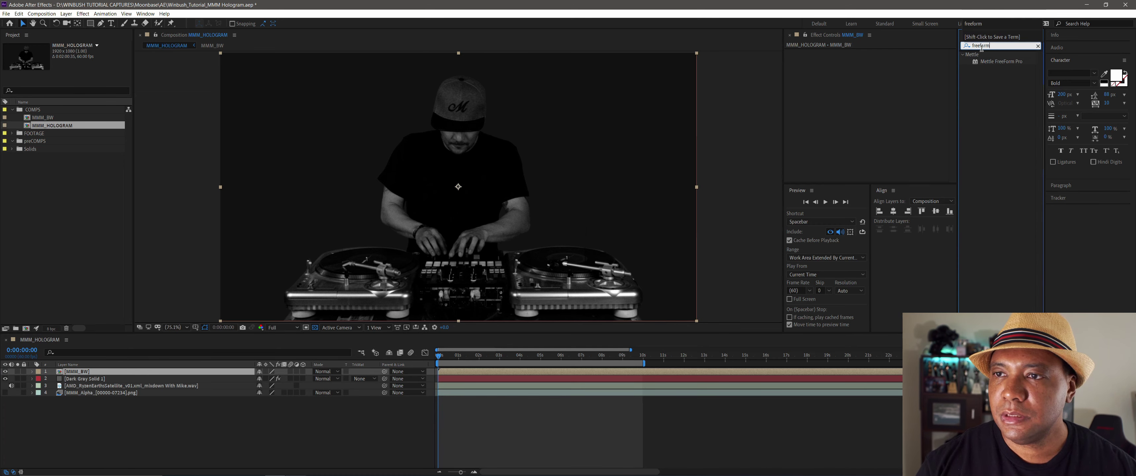
pyautogui.click(1010, 62)
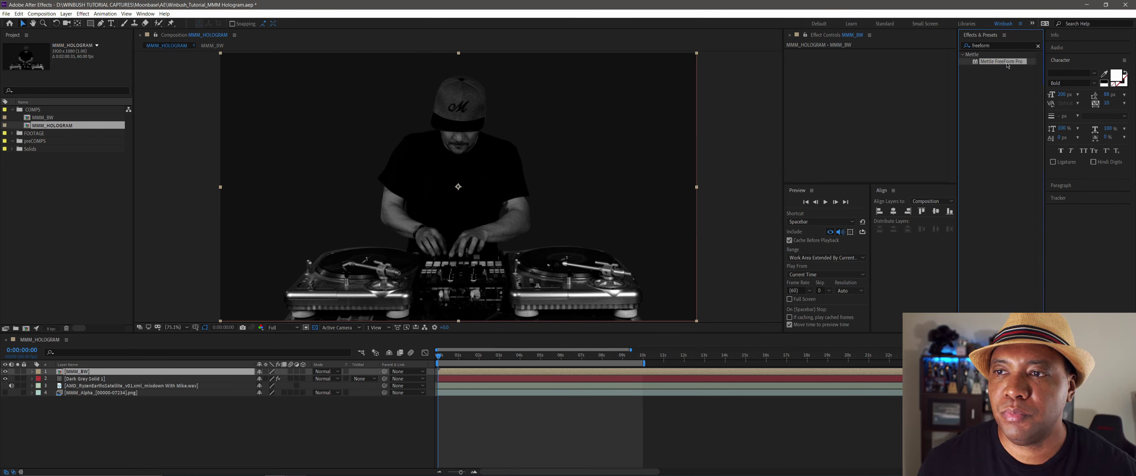
pyautogui.moveTo(1008, 66); pyautogui.dragTo(795, 150)
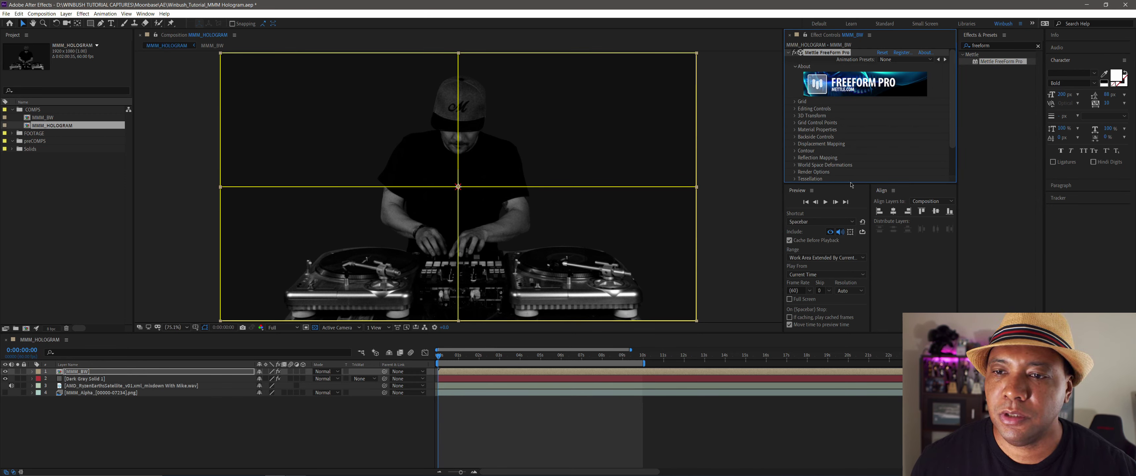
# Step: Set FreeForm Pro's Render Primitives to Cubes and turn off Display Grid
pyautogui.moveTo(851, 184); pyautogui.dragTo(856, 274)
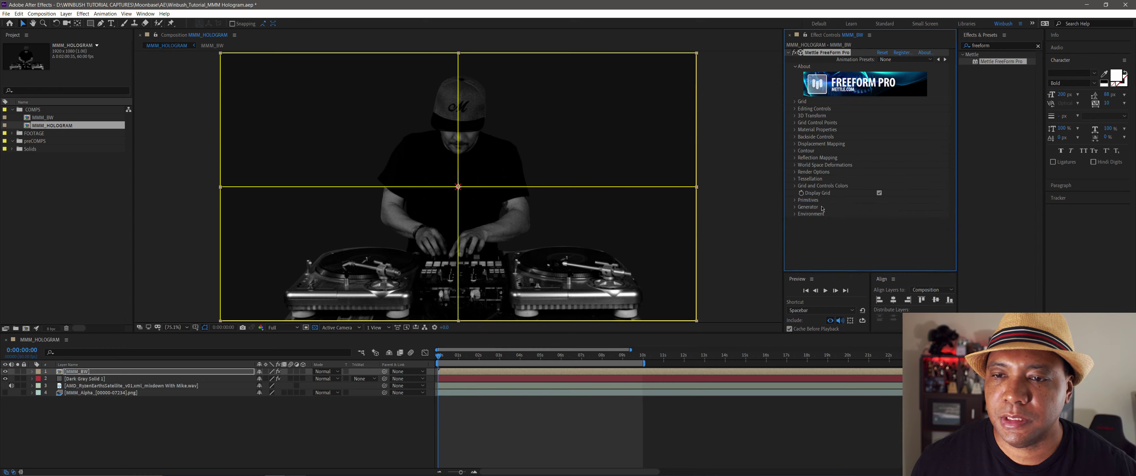
pyautogui.click(838, 229)
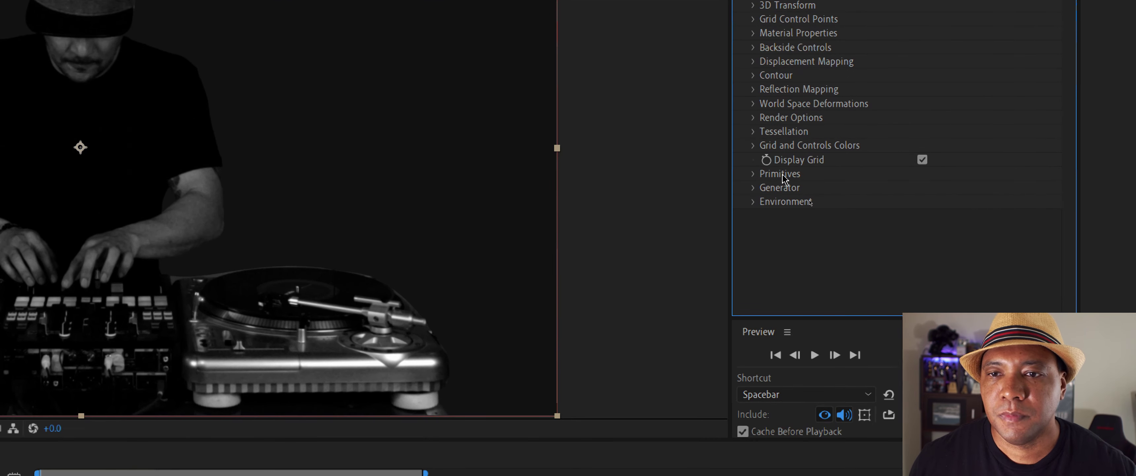
pyautogui.click(753, 174)
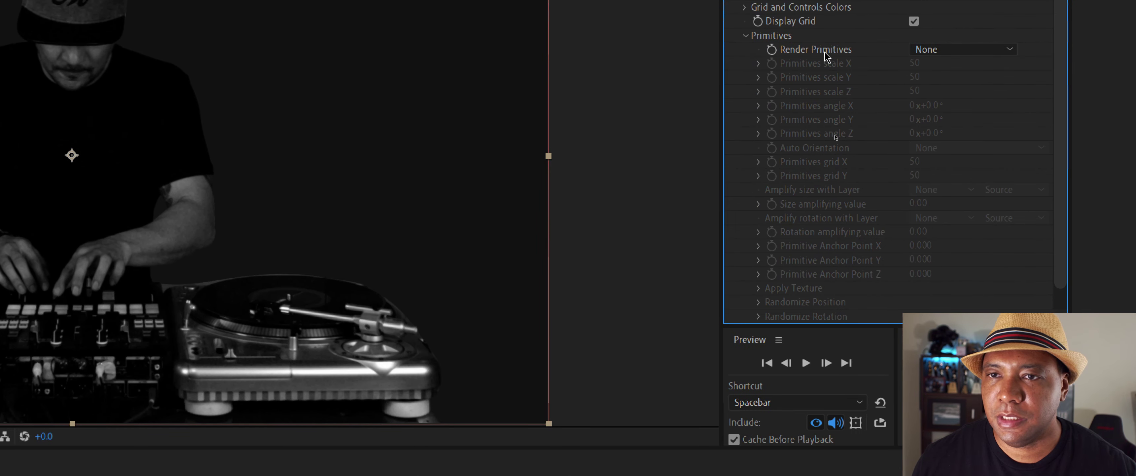
pyautogui.click(951, 50)
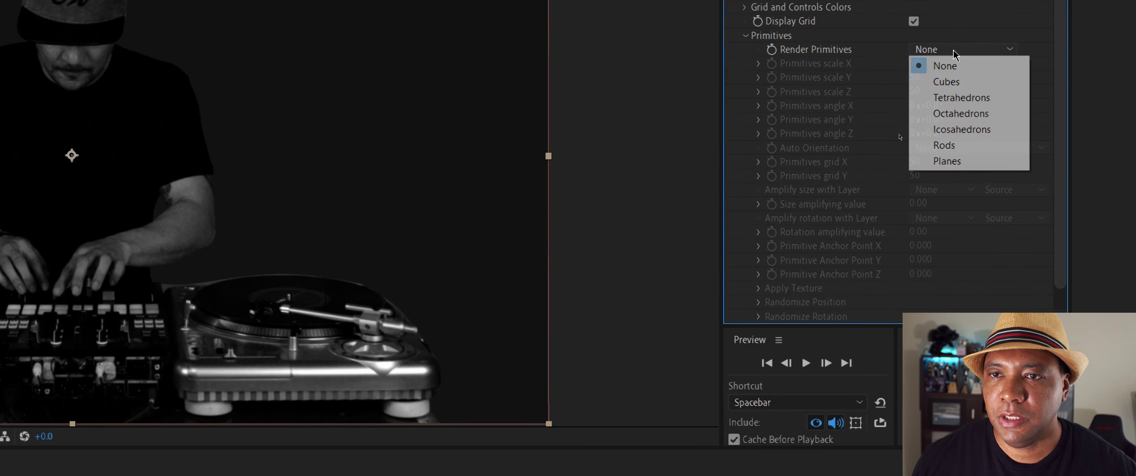
pyautogui.click(946, 82)
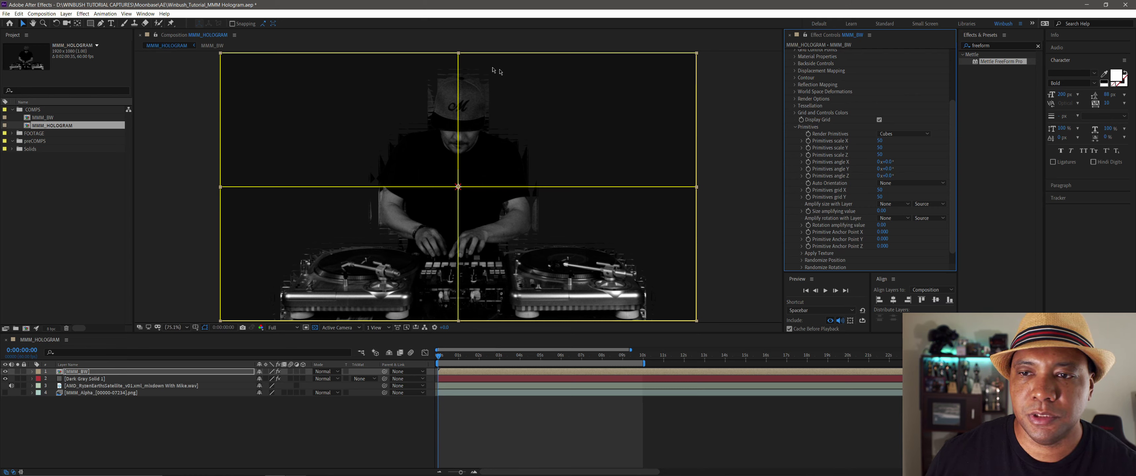
pyautogui.click(879, 119)
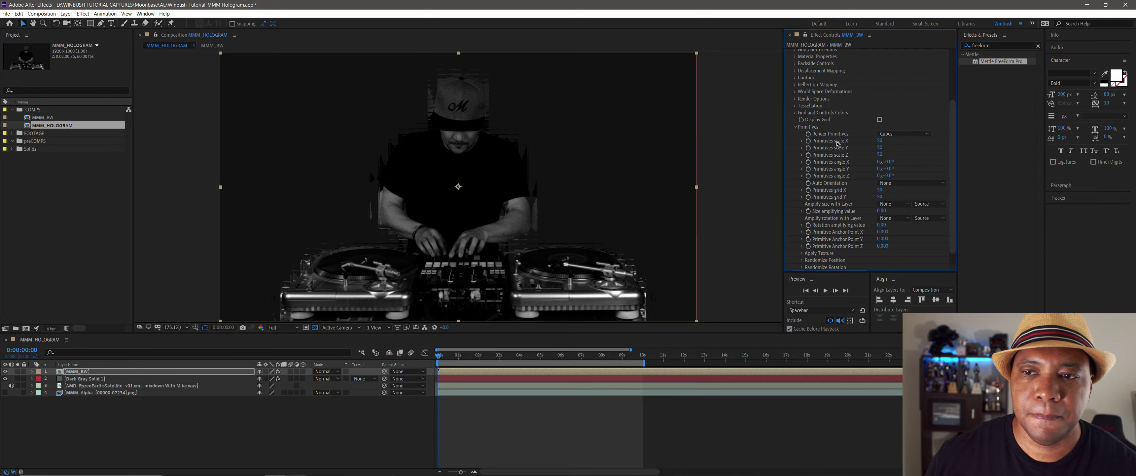
# Step: Set Primitives scale X, Y and Z to 6
pyautogui.click(879, 141)
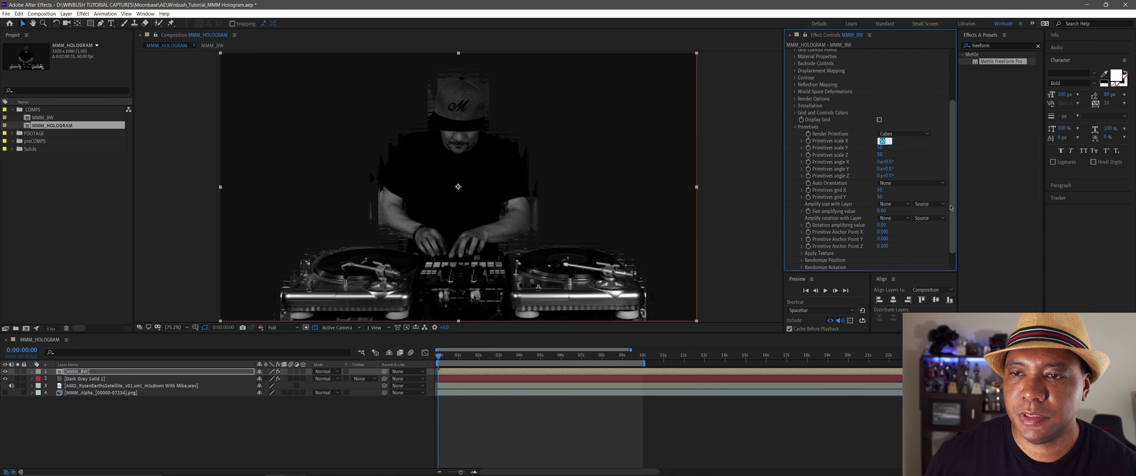
pyautogui.write('6')
pyautogui.press('Tab')
pyautogui.write('6')
pyautogui.press('Tab')
pyautogui.write('6')
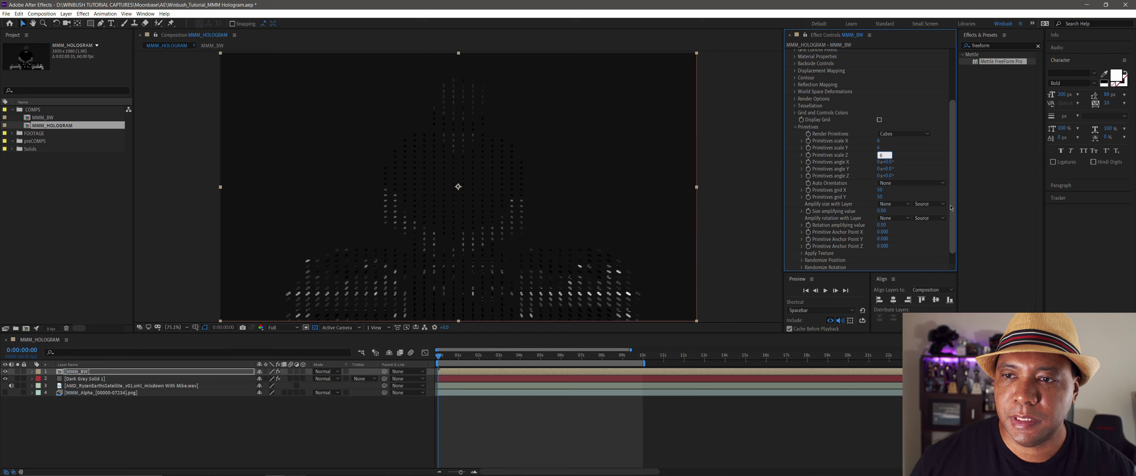
pyautogui.press('Return')
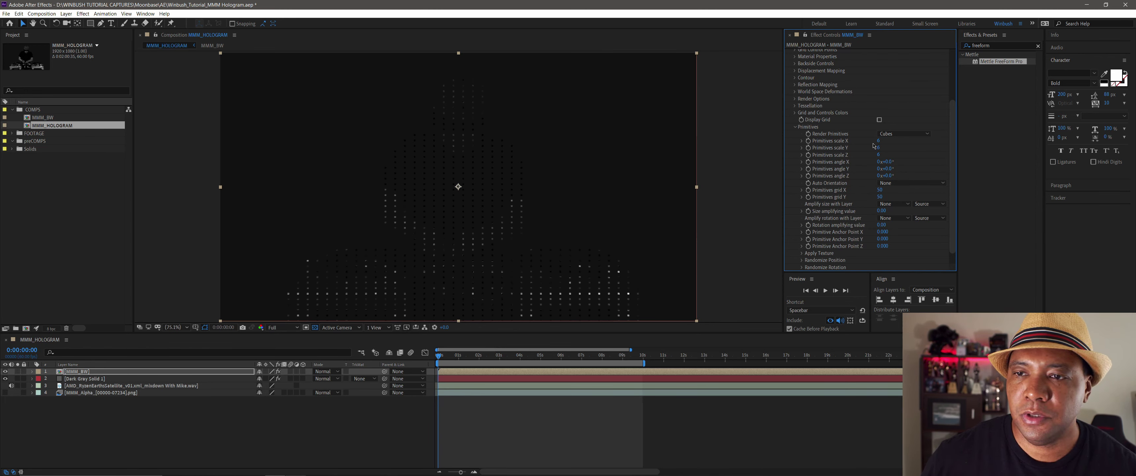
pyautogui.click(879, 141)
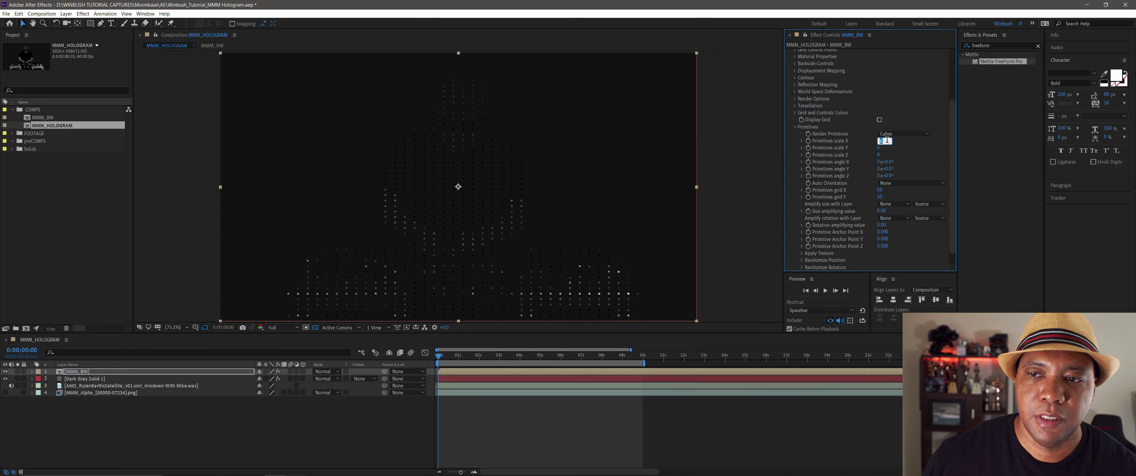
pyautogui.press('Tab')
pyautogui.press('Tab')
pyautogui.press('Tab')
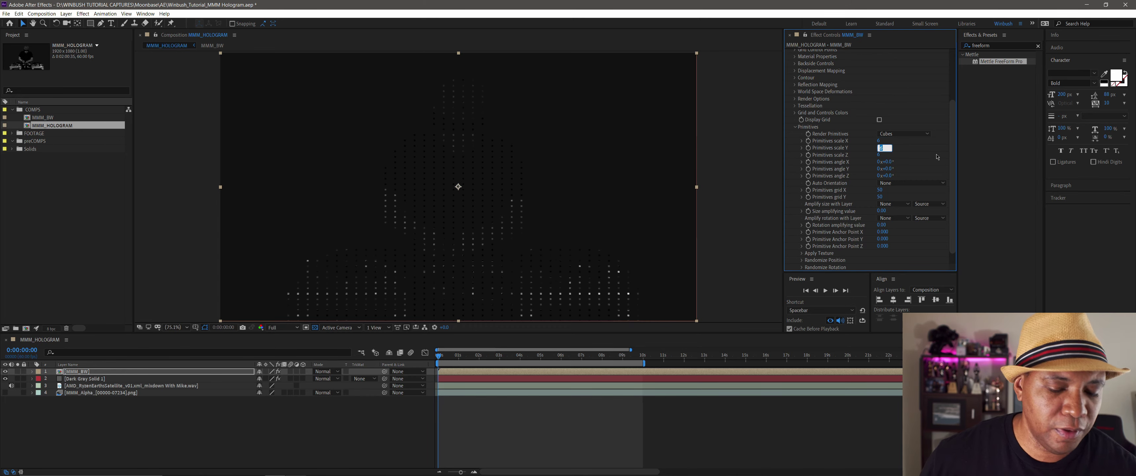
pyautogui.press('Tab')
pyautogui.press('Tab')
pyautogui.press('Tab')
pyautogui.press('Tab')
pyautogui.press('Tab')
pyautogui.press('Tab')
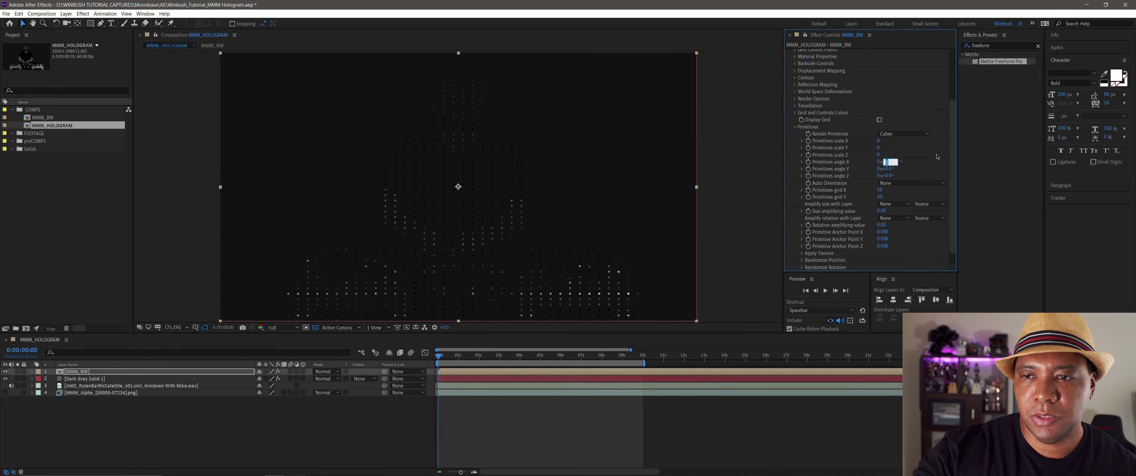
pyautogui.press('Tab')
pyautogui.press('Tab')
pyautogui.press('Tab')
pyautogui.press('Tab')
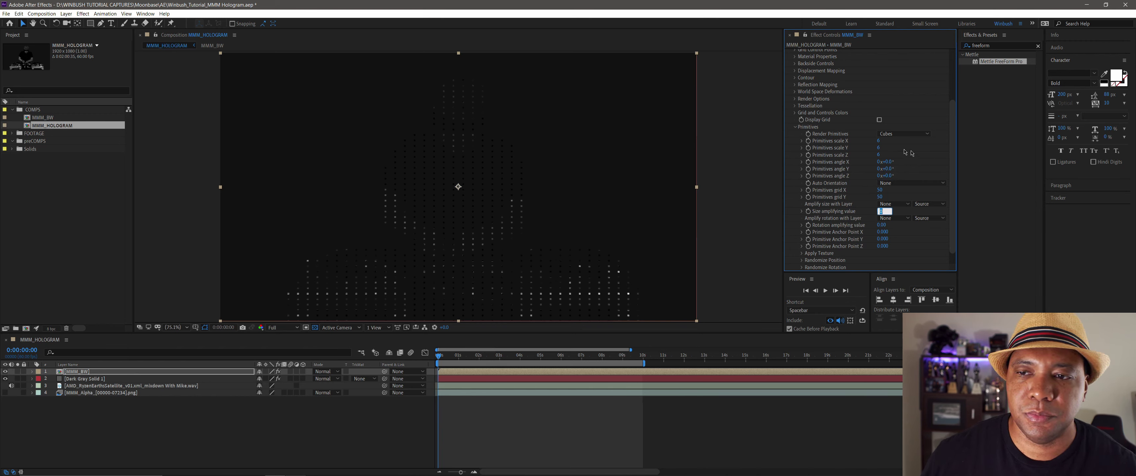
# Step: Set Primitives scale X, Y and Z to 8 to enlarge the cubes slightly
pyautogui.click(879, 141)
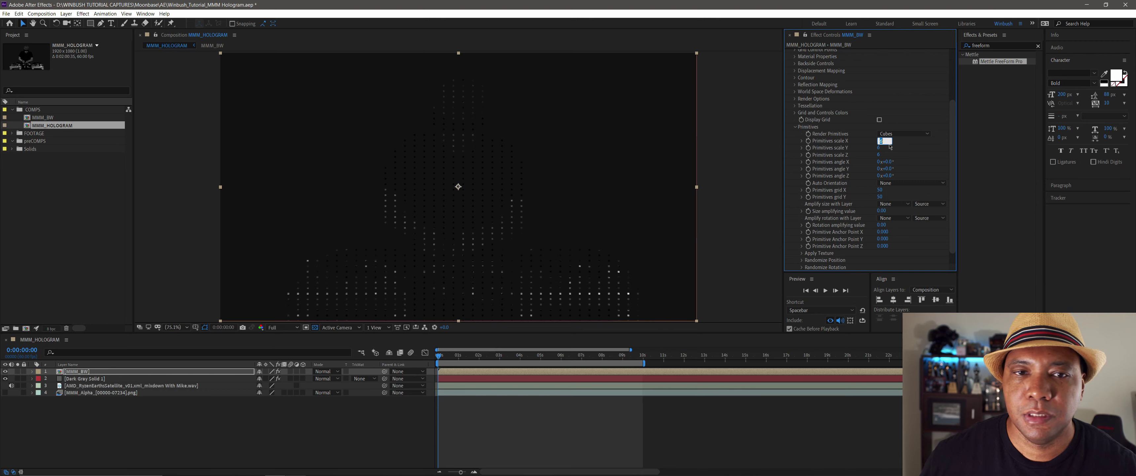
pyautogui.press('Tab')
pyautogui.write('8')
pyautogui.press('Tab')
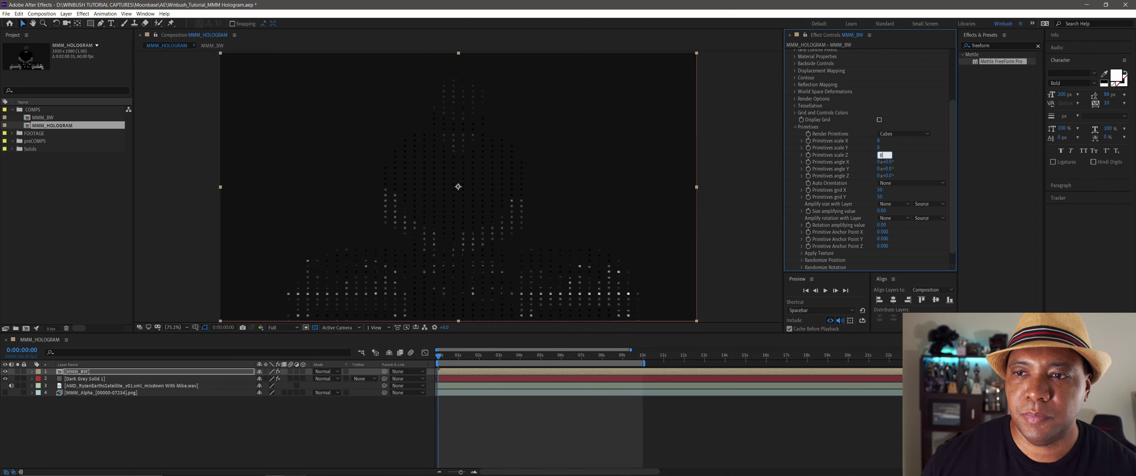
pyautogui.write('8')
pyautogui.press('Return')
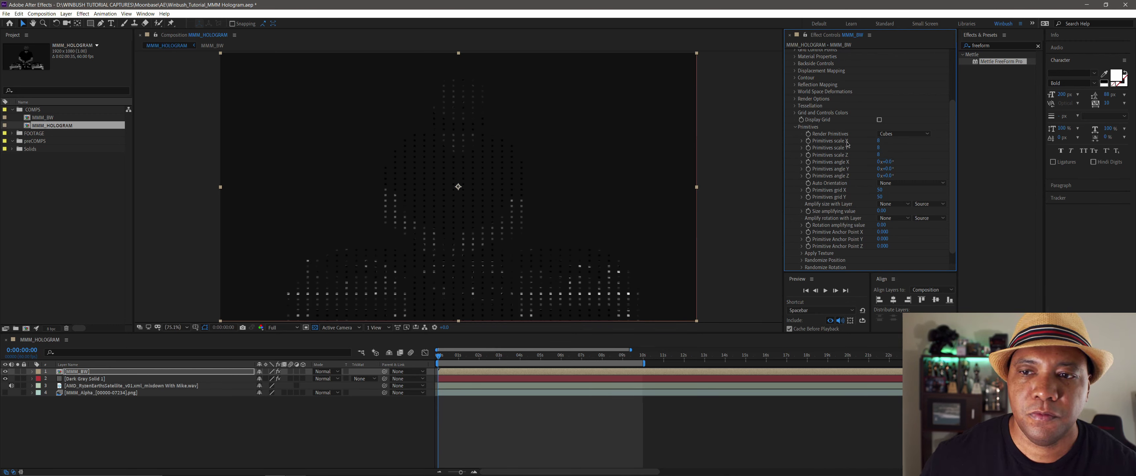
# Step: Try rotating the cubes with Primitives angle Y while viewing them close up, and reset the angle to 0
pyautogui.press('.')
pyautogui.press('.')
pyautogui.press('.')
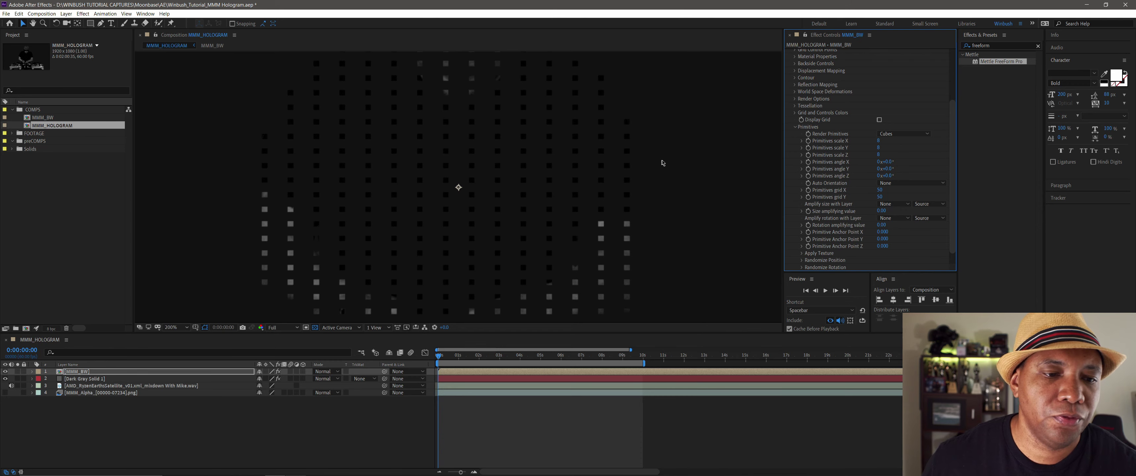
pyautogui.moveTo(881, 169); pyautogui.dragTo(926, 166)
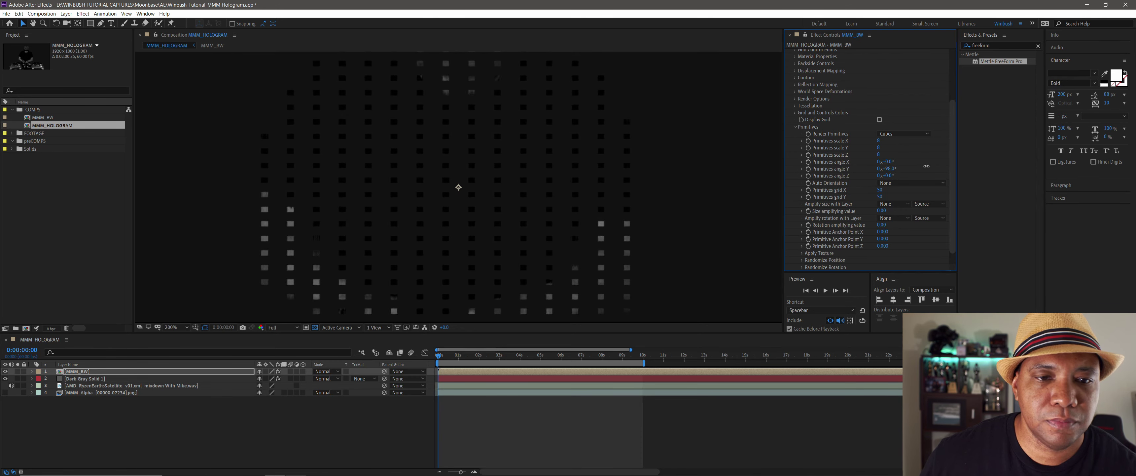
pyautogui.scroll(2, 495, 94)
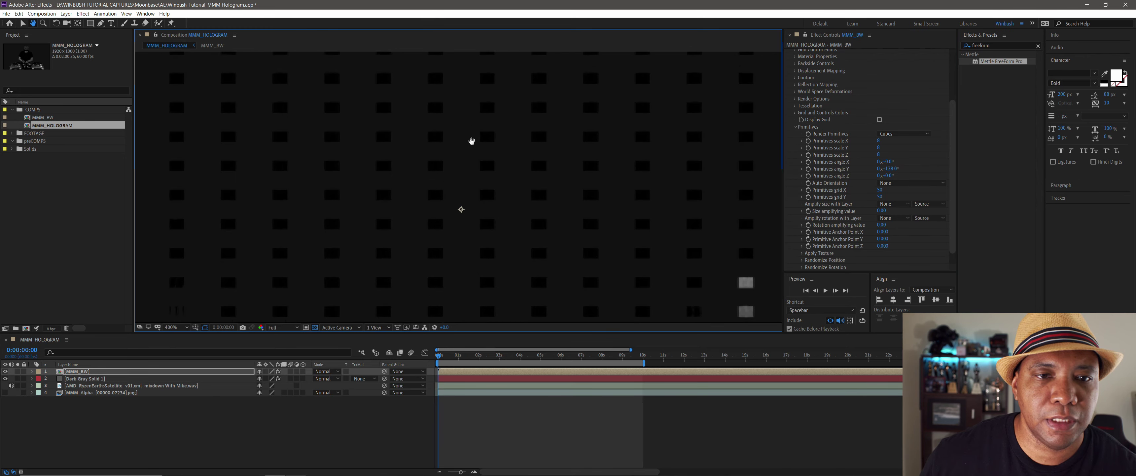
pyautogui.moveTo(472, 139); pyautogui.dragTo(509, 184)
pyautogui.press('v')
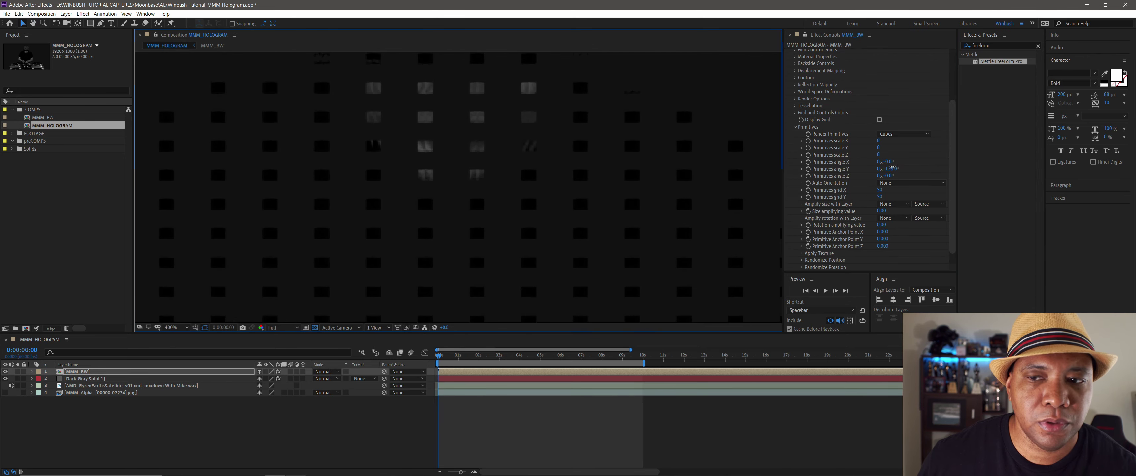
pyautogui.moveTo(887, 168); pyautogui.dragTo(840, 157)
pyautogui.click(887, 169)
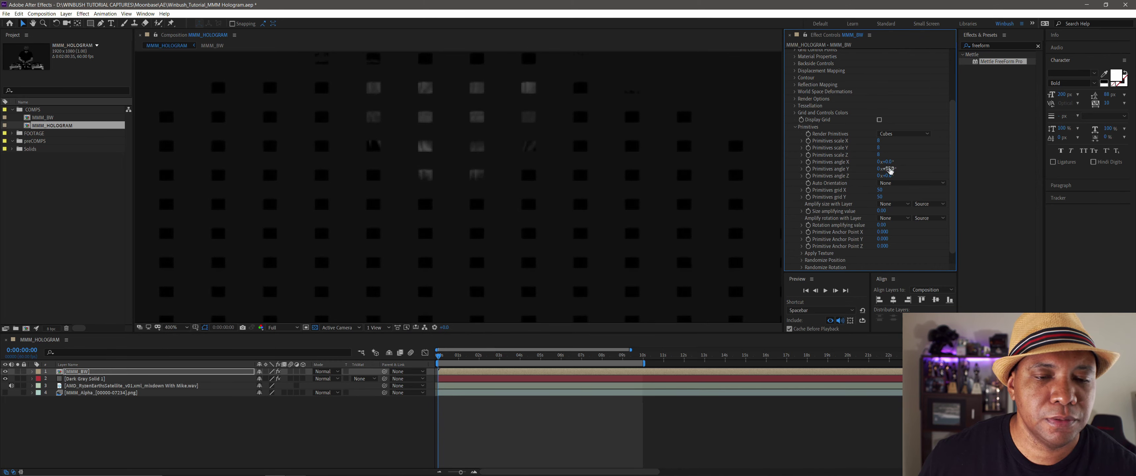
pyautogui.write('0')
pyautogui.press('Return')
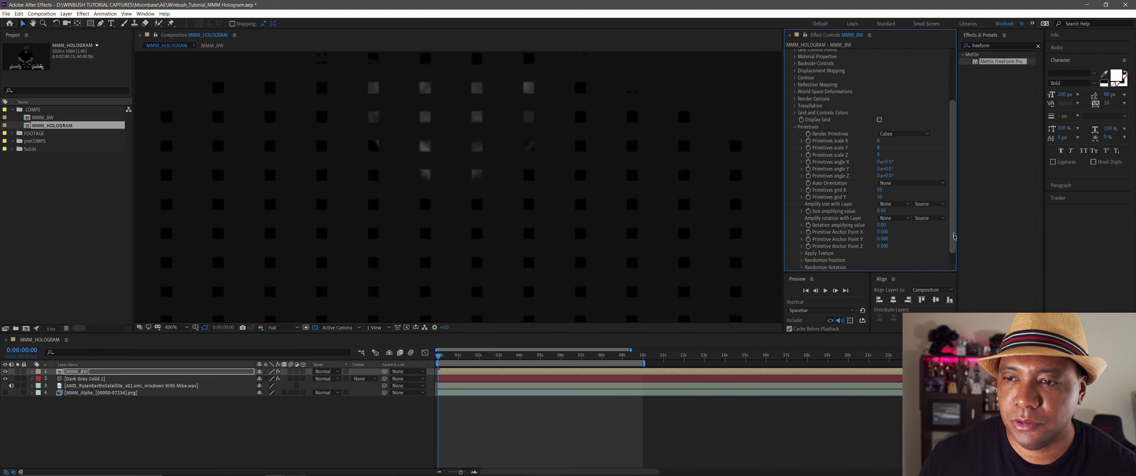
# Step: Try different Rotation Amplitude values under Randomize Rotation on the cubes, and reset the amplitude to 0
pyautogui.scroll(-1, 953, 236)
pyautogui.click(802, 252)
pyautogui.scroll(-2, 922, 234)
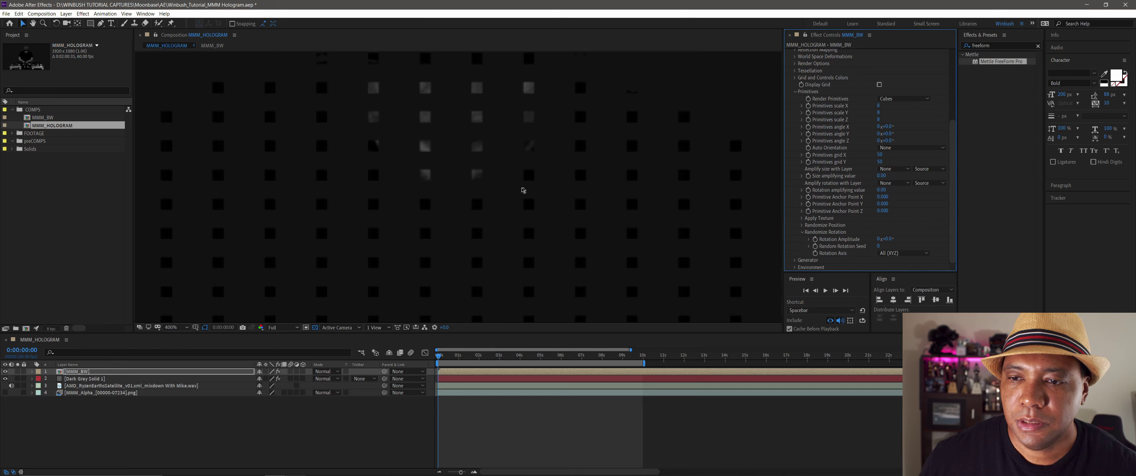
pyautogui.scroll(-4, 523, 190)
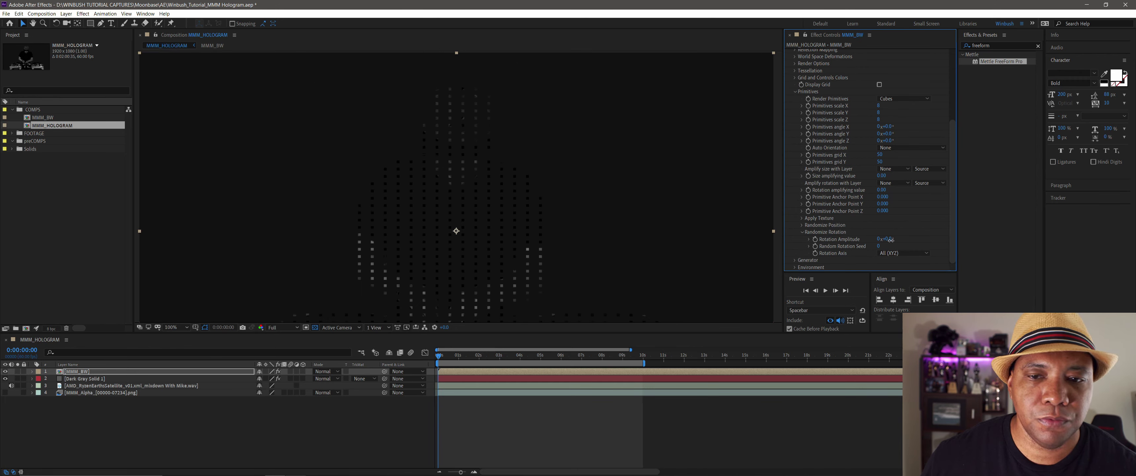
pyautogui.moveTo(886, 239); pyautogui.dragTo(912, 240)
pyautogui.scroll(2, 481, 177)
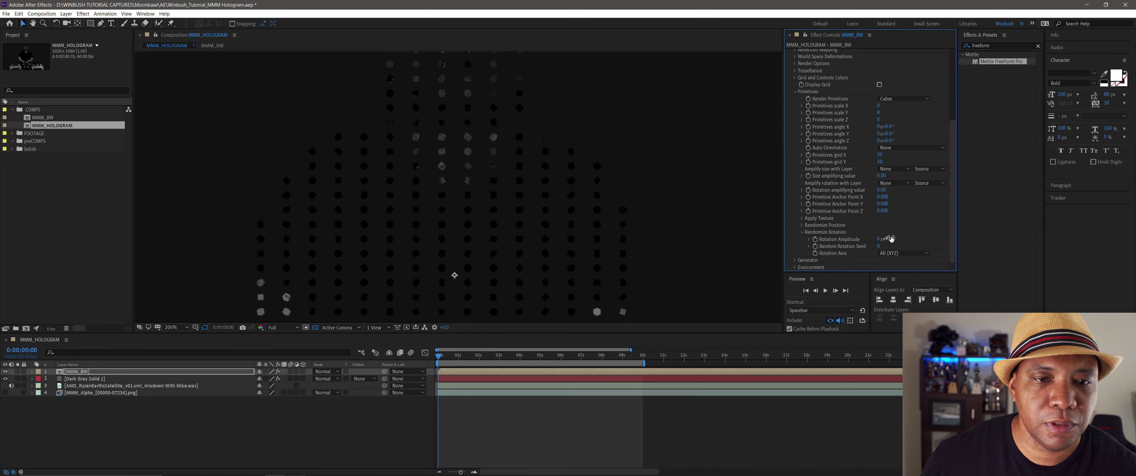
pyautogui.moveTo(894, 238); pyautogui.dragTo(851, 244)
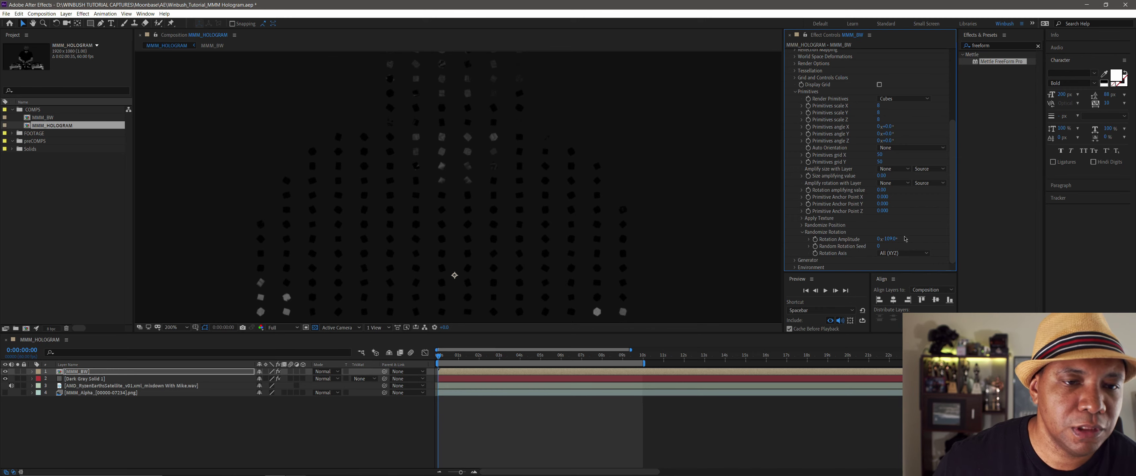
pyautogui.click(890, 239)
pyautogui.write('09')
pyautogui.press('Return')
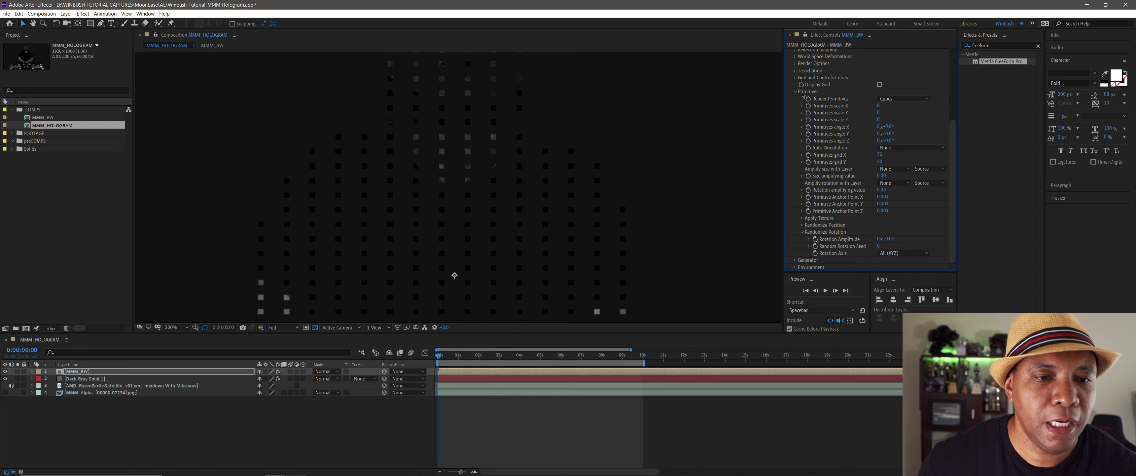
# Step: Convert the audio layer of MMM_HOLOGRAM to keyframes with the Keyframe Assistant
pyautogui.click(795, 92)
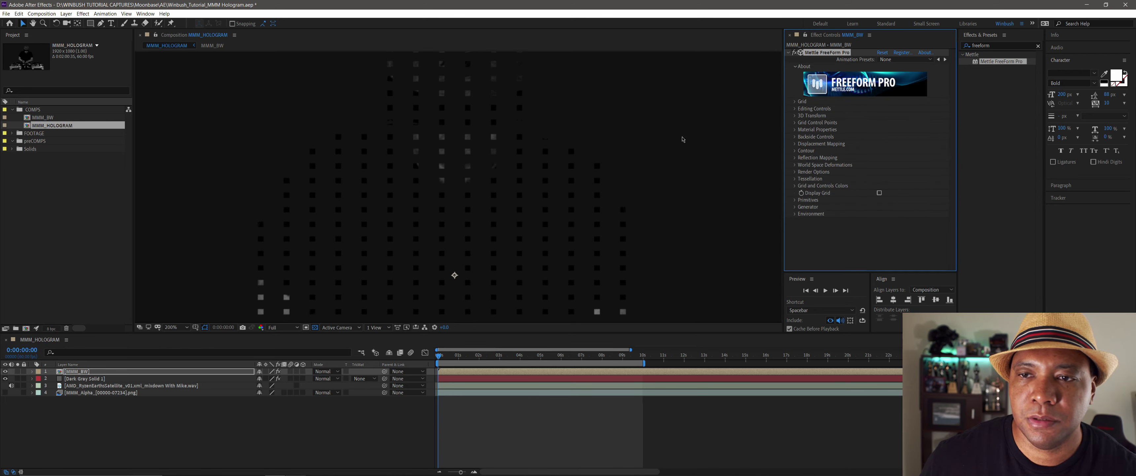
pyautogui.scroll(-1, 682, 140)
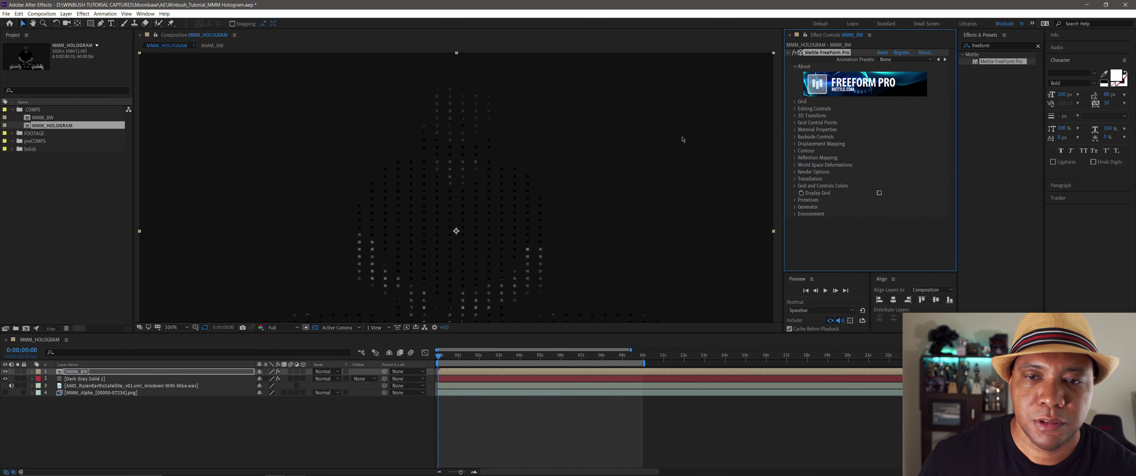
pyautogui.click(172, 326)
pyautogui.click(187, 193)
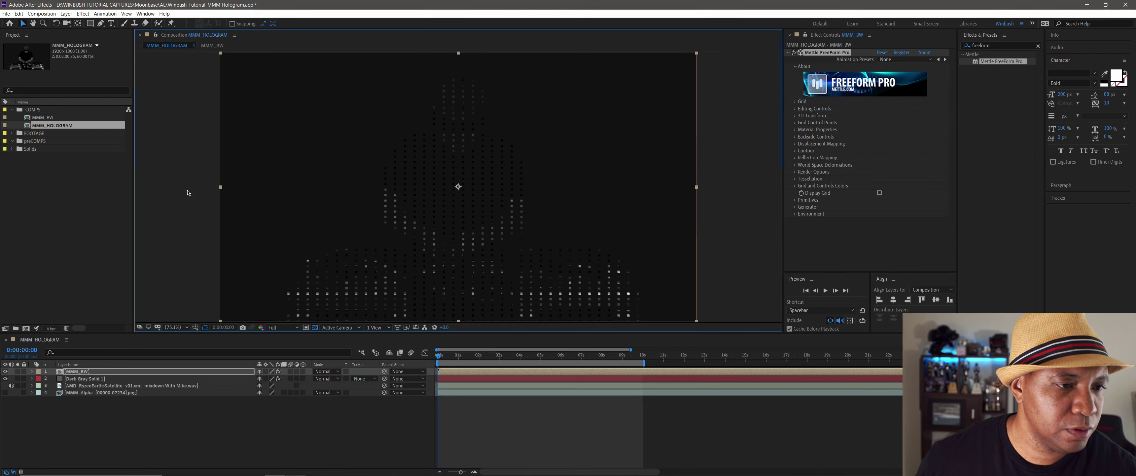
pyautogui.click(299, 429)
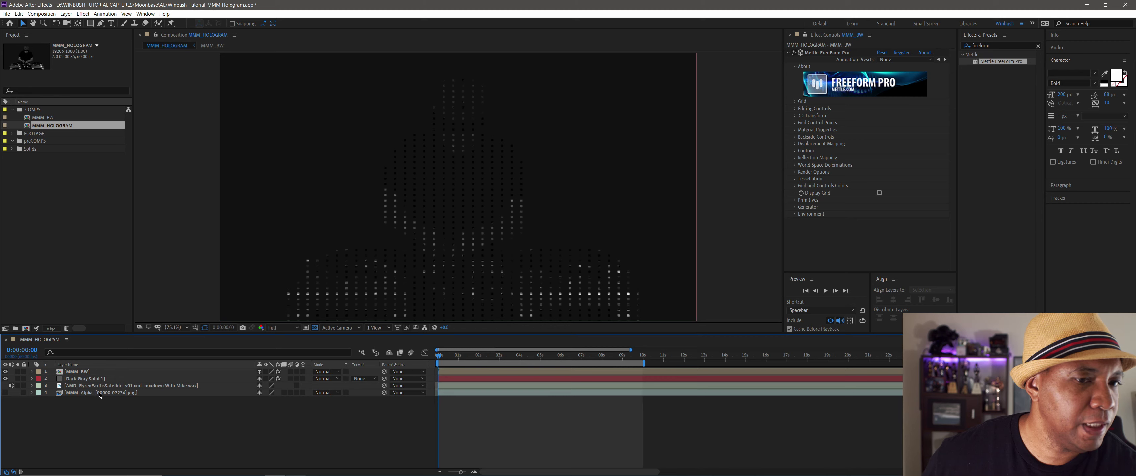
pyautogui.click(104, 386)
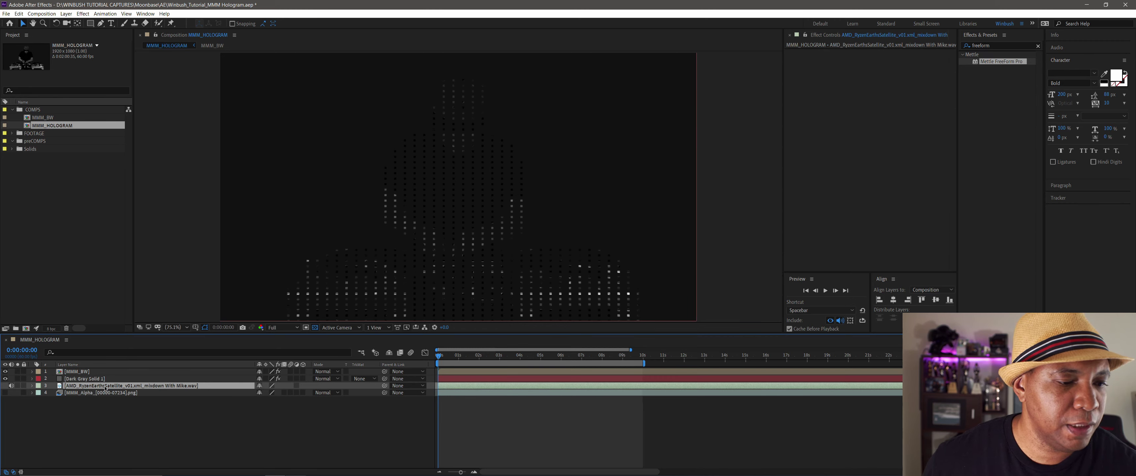
pyautogui.rightClick(105, 388)
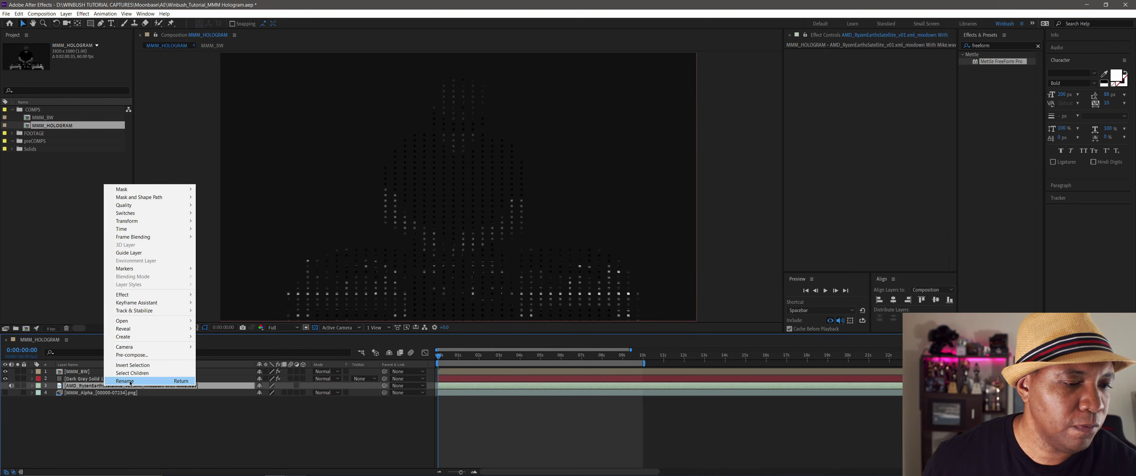
pyautogui.moveTo(149, 304)
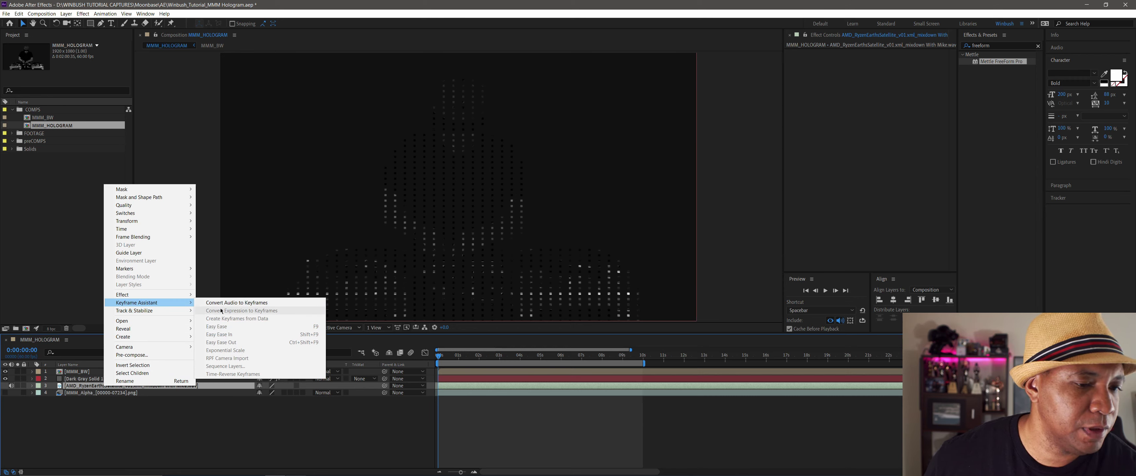
pyautogui.click(237, 302)
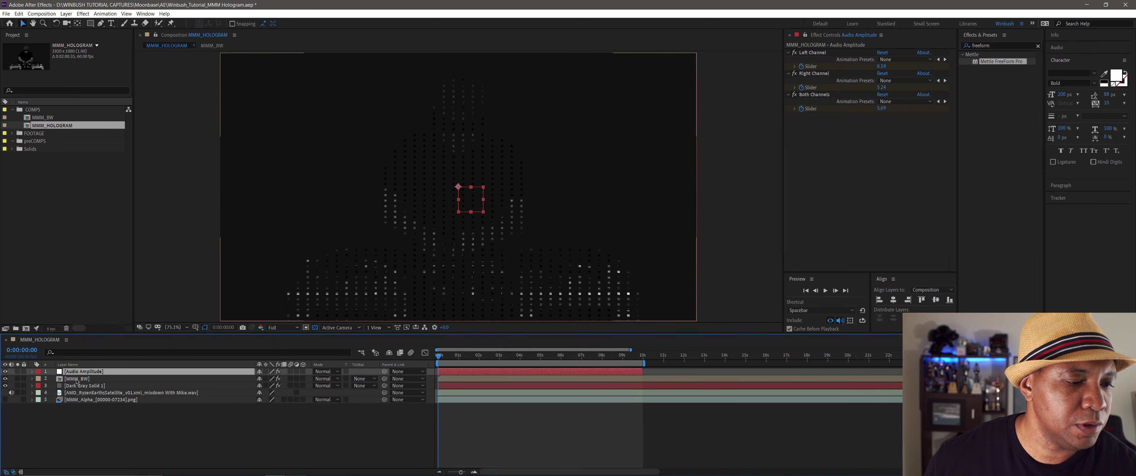
# Step: Remove the Left Channel and Right Channel slider keyframes from the Audio Amplitude layer, leaving only the Both Channels slider animated
pyautogui.click(95, 373)
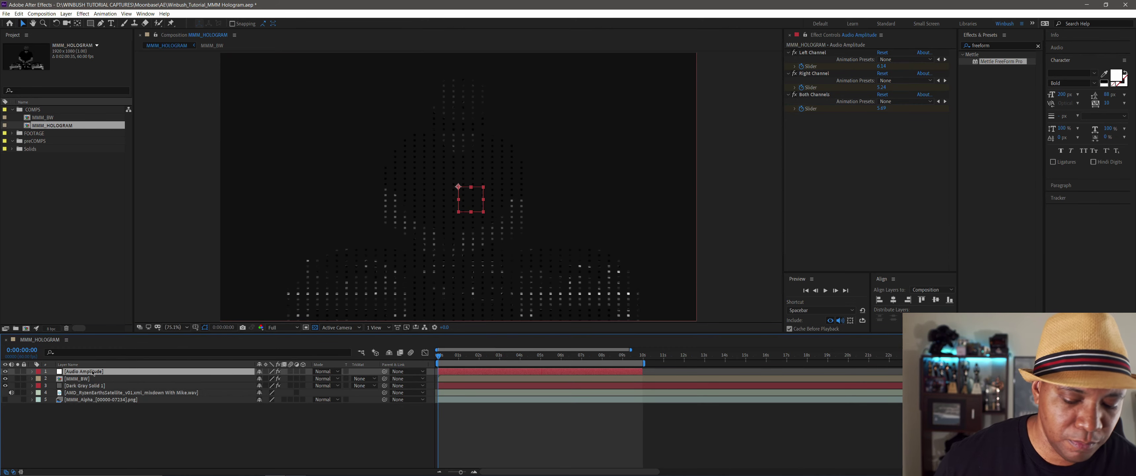
pyautogui.press('u')
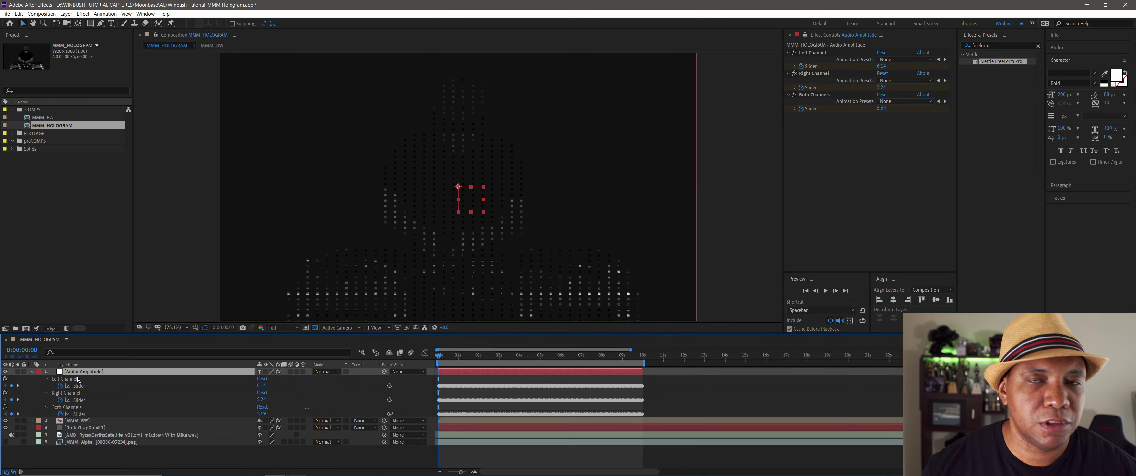
pyautogui.click(60, 386)
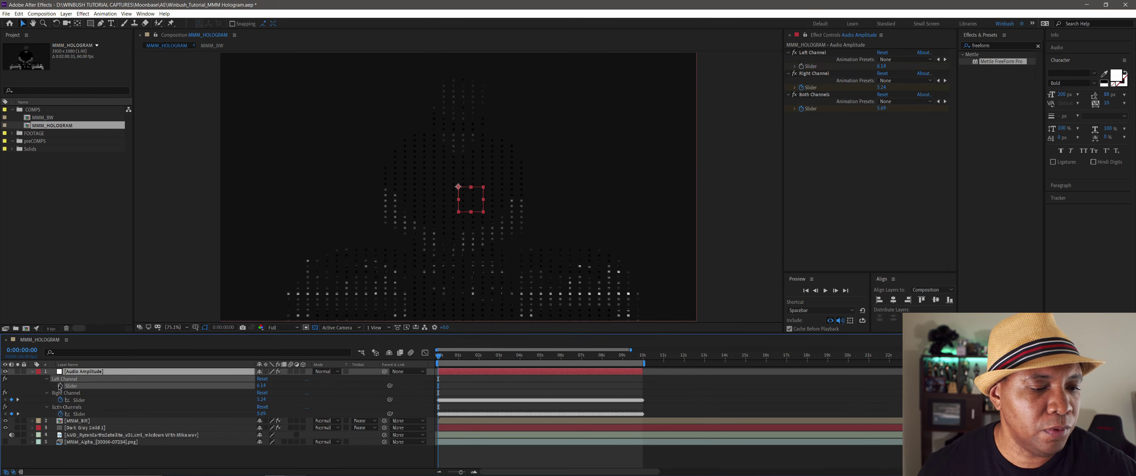
pyautogui.click(60, 399)
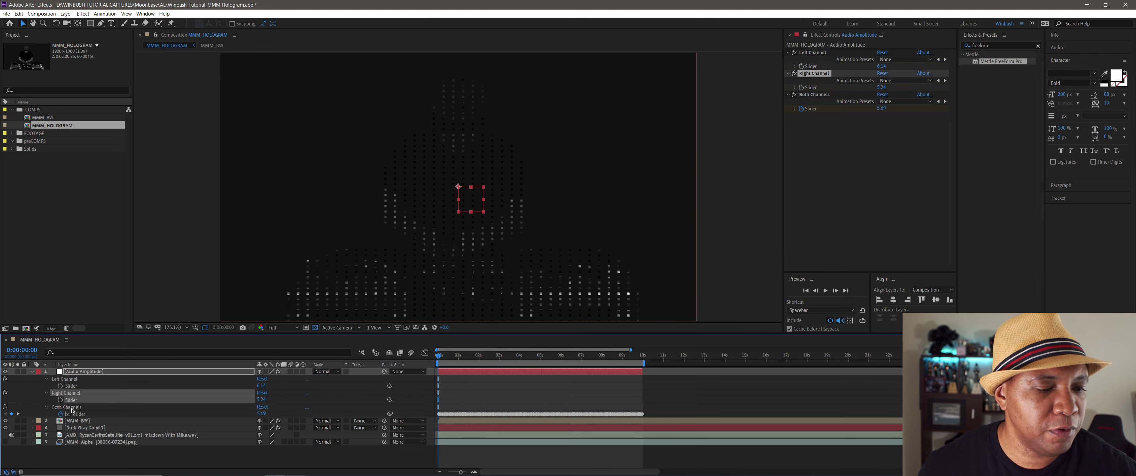
pyautogui.click(77, 409)
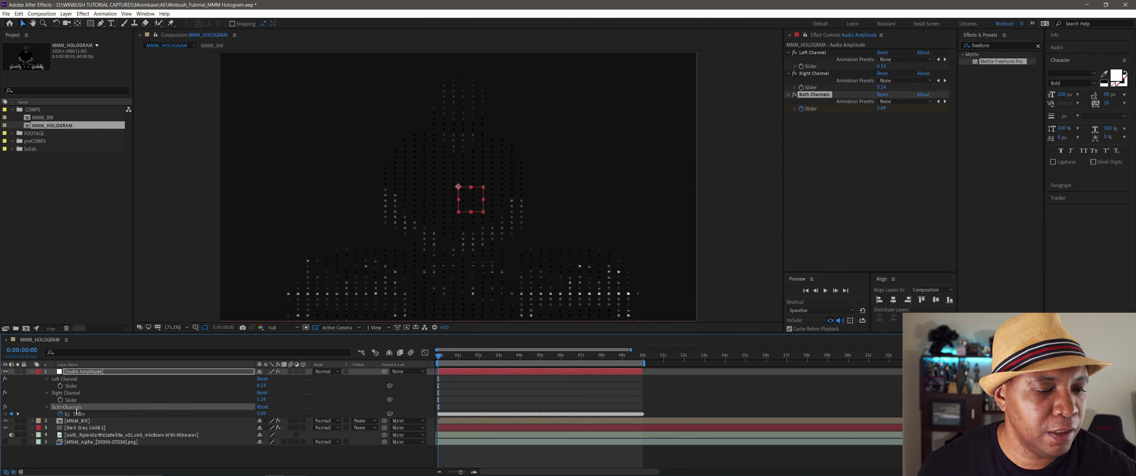
pyautogui.click(87, 374)
pyautogui.press('u')
pyautogui.press('u')
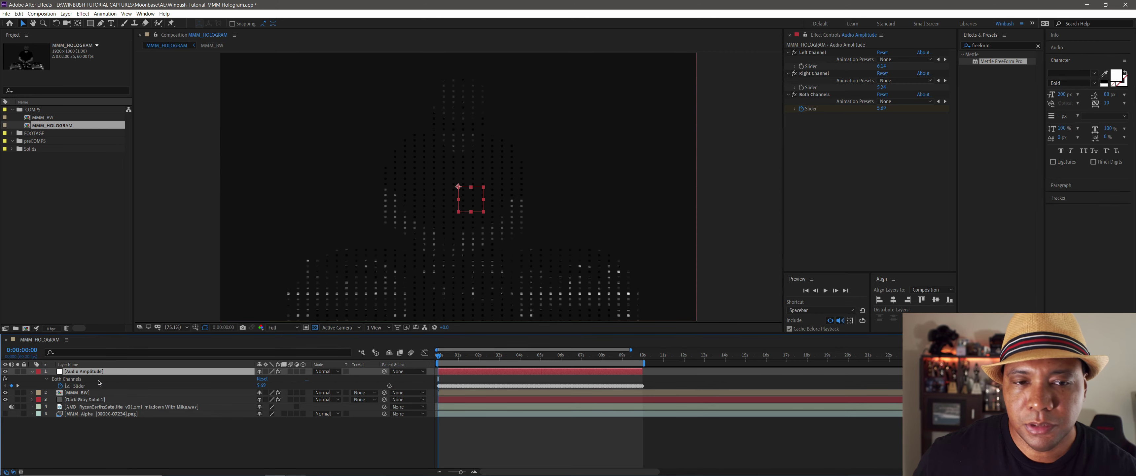
pyautogui.click(81, 387)
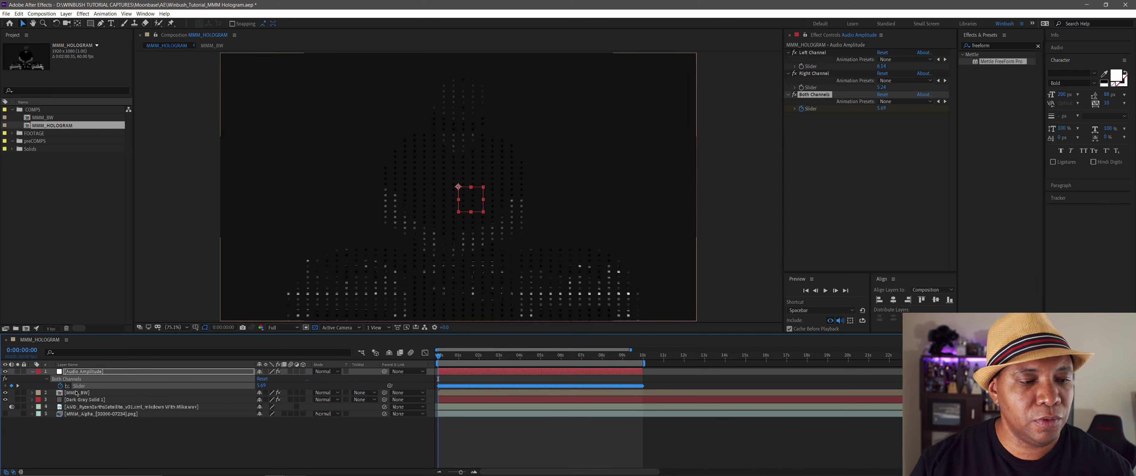
# Step: Set the Displacement Layer in the MMM_BW layer's FreeForm Pro Displacement Mapping to MMM_BW
pyautogui.click(76, 393)
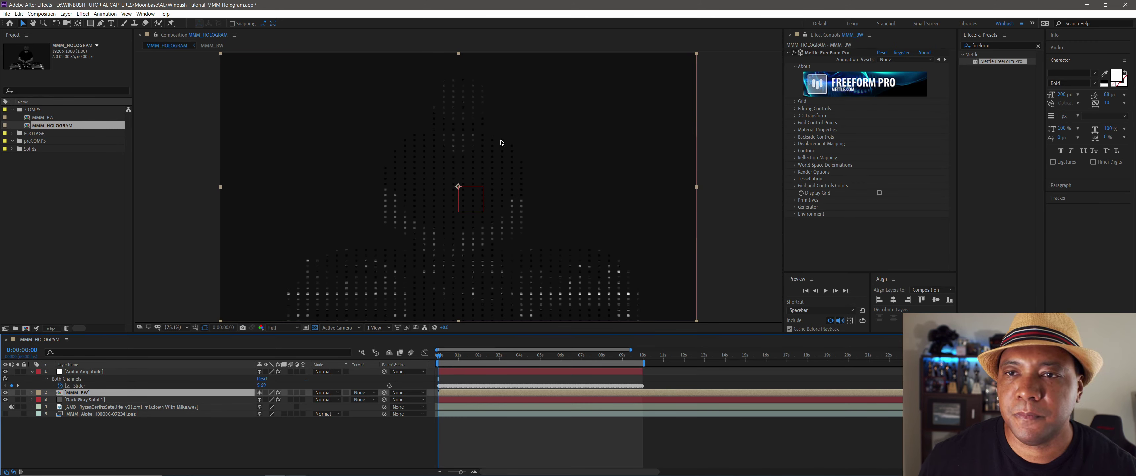
pyautogui.click(795, 144)
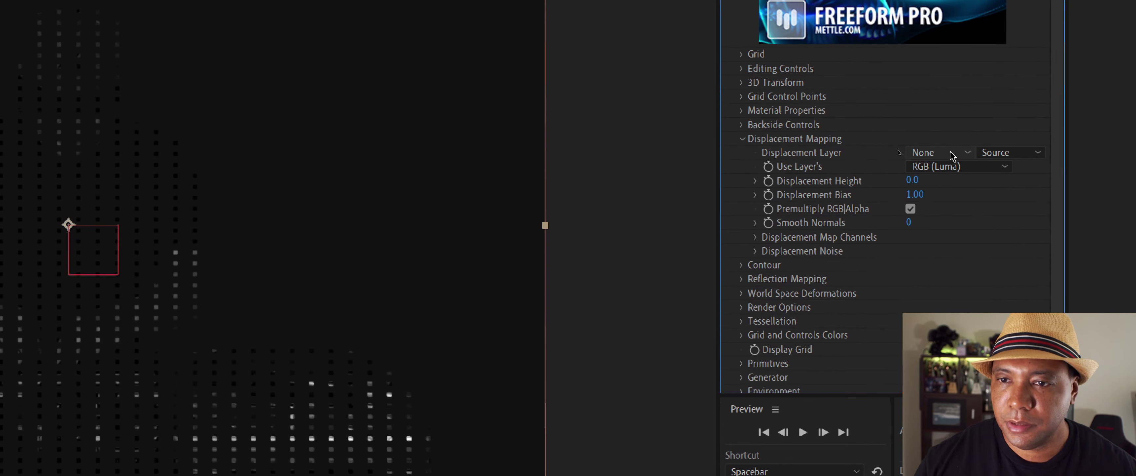
pyautogui.click(894, 151)
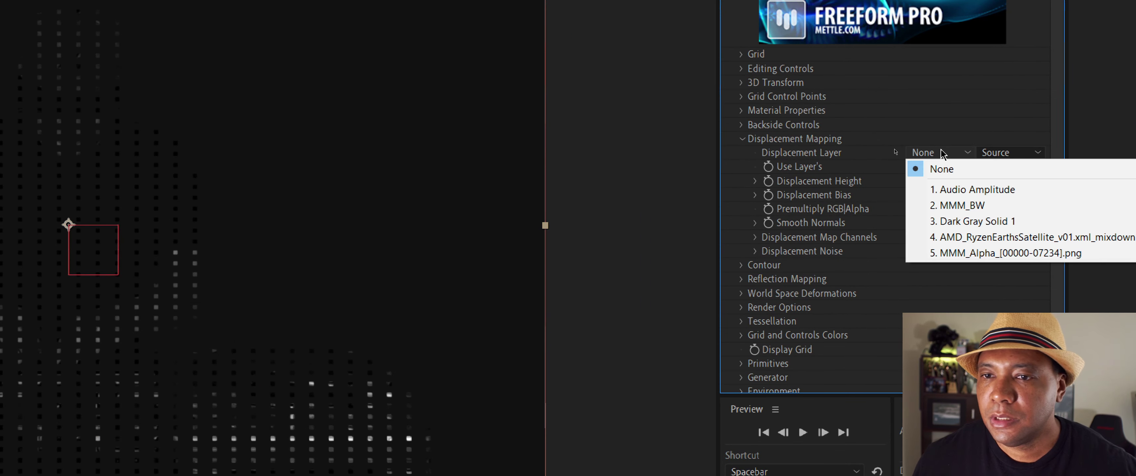
pyautogui.click(951, 206)
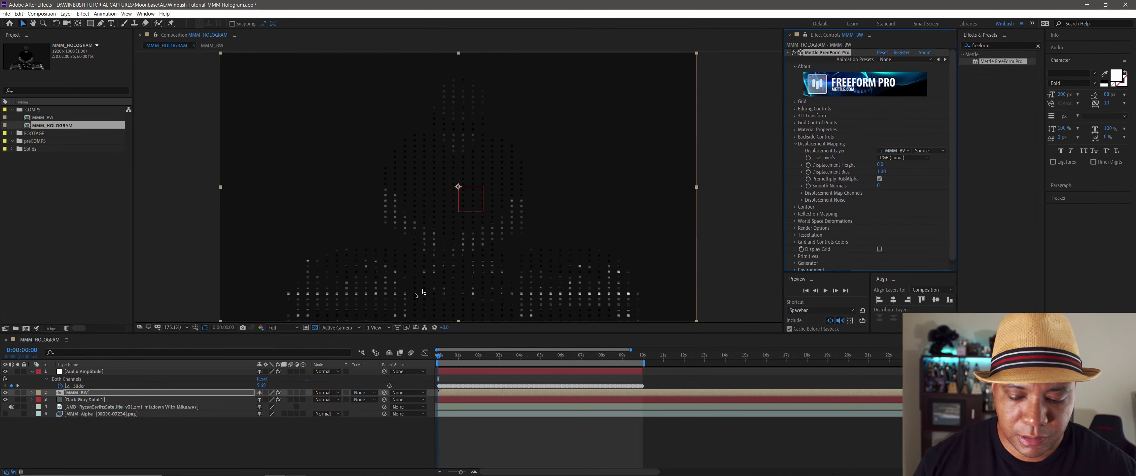
# Step: Rename the MMM_BW layer as MMM_BW_Cube Displacement
pyautogui.click(93, 394)
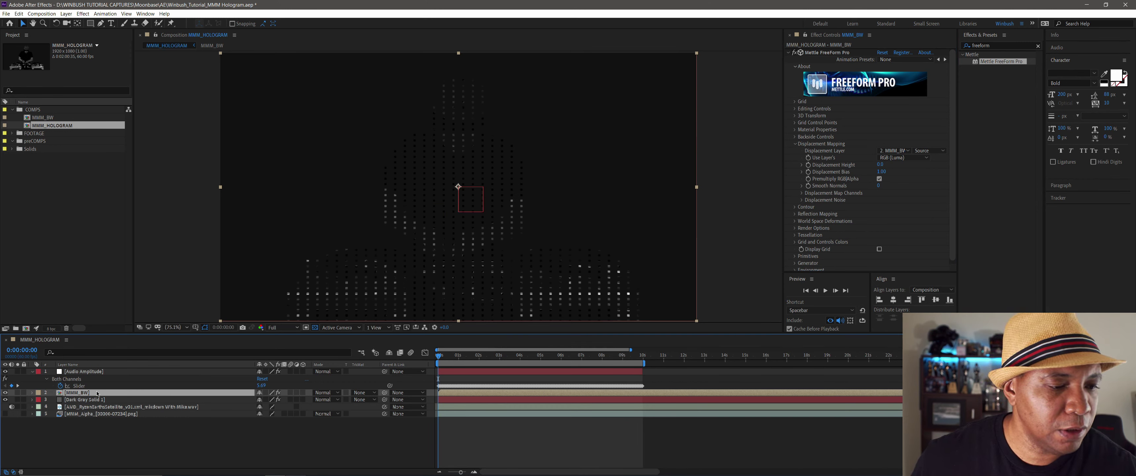
pyautogui.press('Return')
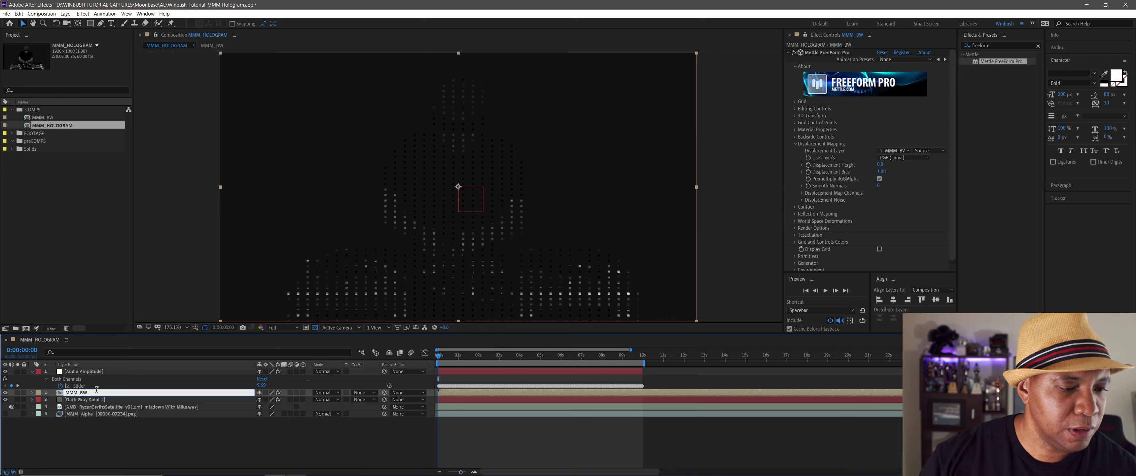
pyautogui.write('_Cube')
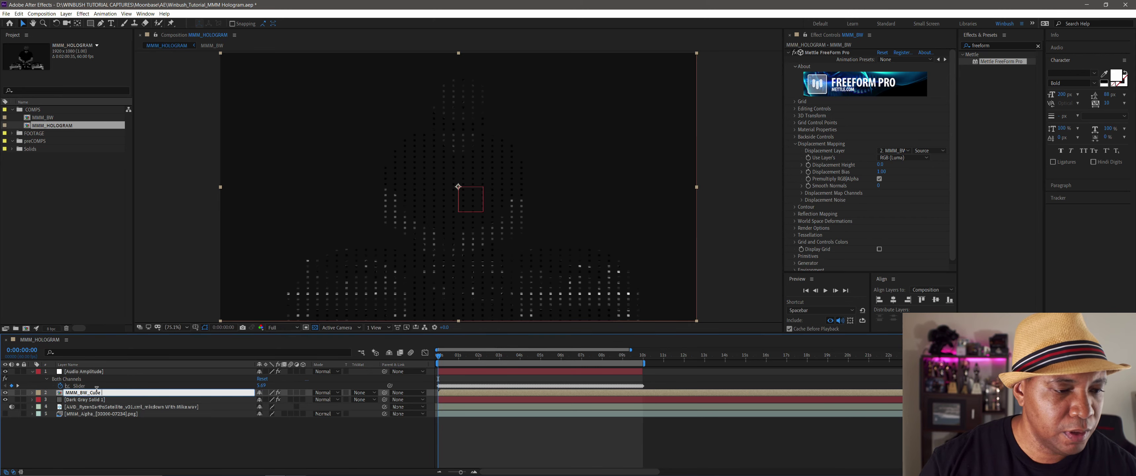
pyautogui.write(' Displacement')
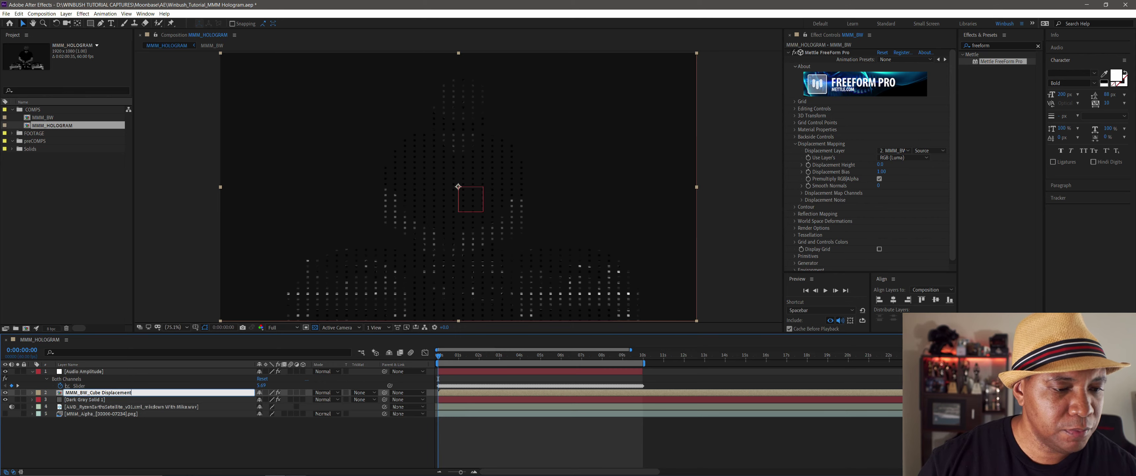
pyautogui.press('Return')
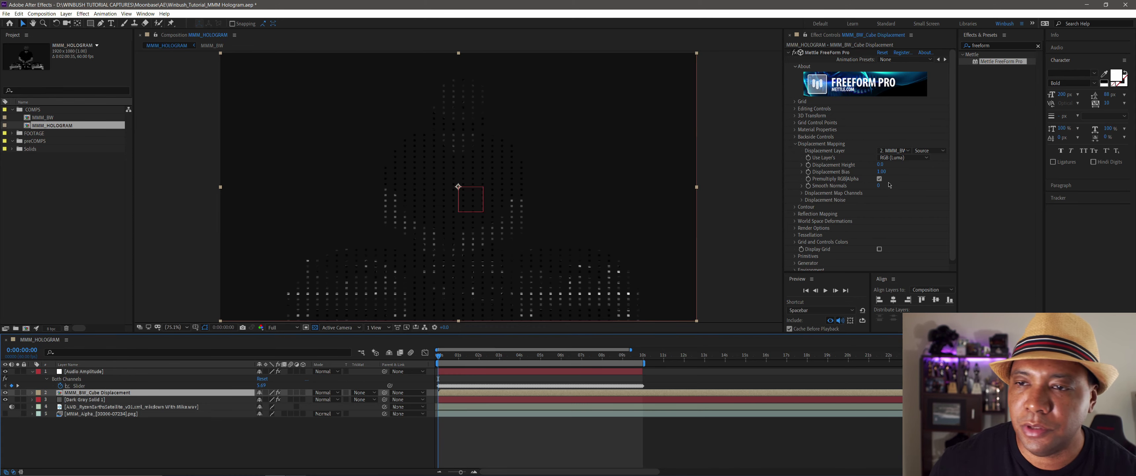
# Step: Try different negative and positive Displacement Height values on the cubes, and reset the height to 0
pyautogui.scroll(-1, 889, 184)
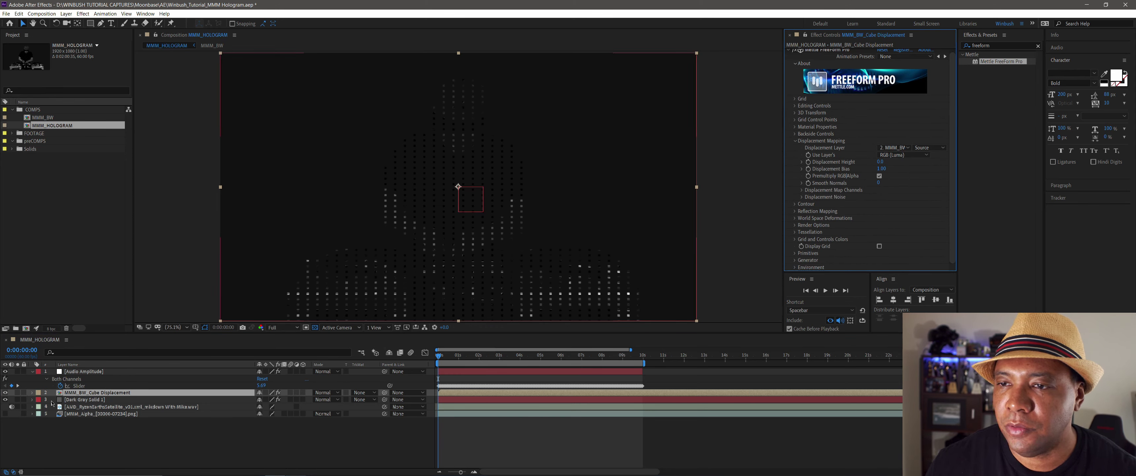
pyautogui.click(802, 191)
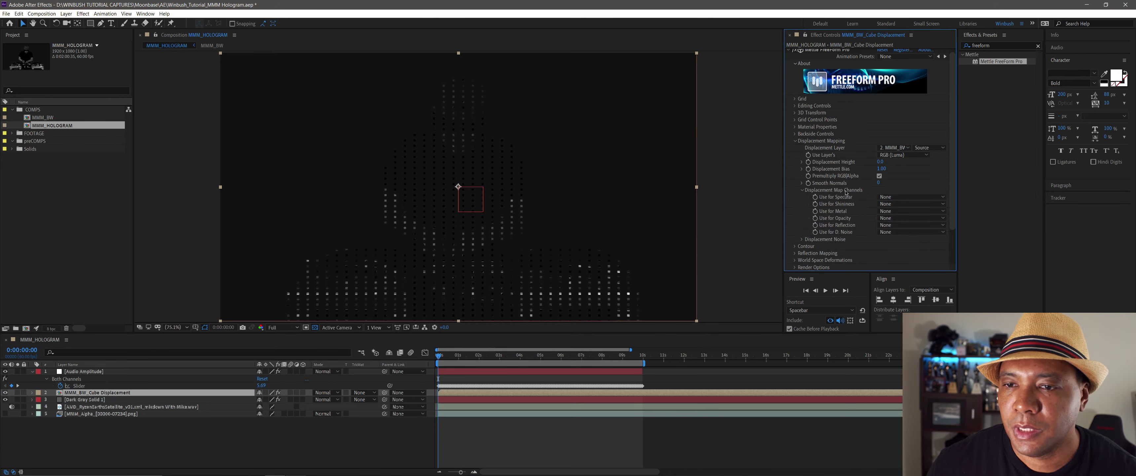
pyautogui.click(802, 190)
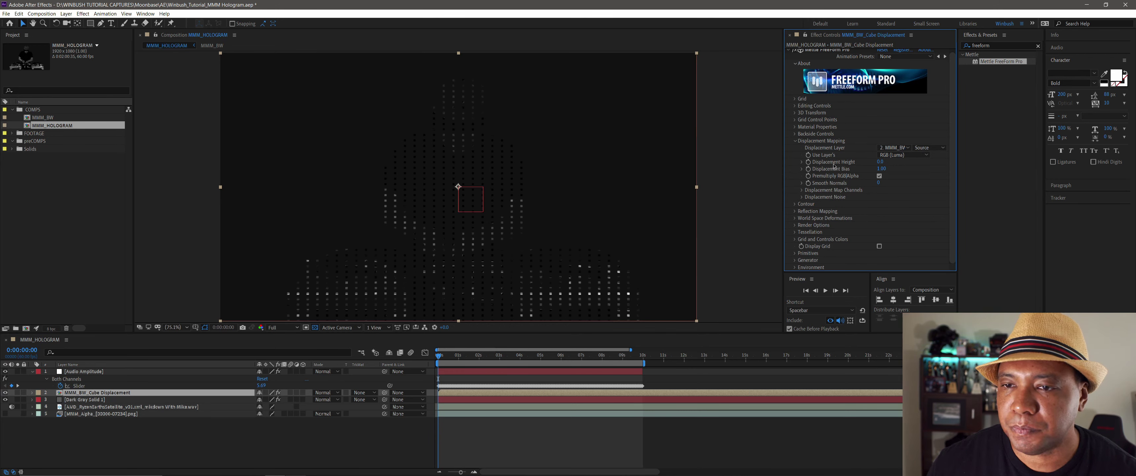
pyautogui.moveTo(883, 162)
pyautogui.mouseDown()
pyautogui.moveTo(1039, 144)
pyautogui.moveTo(870, 168)
pyautogui.mouseUp()
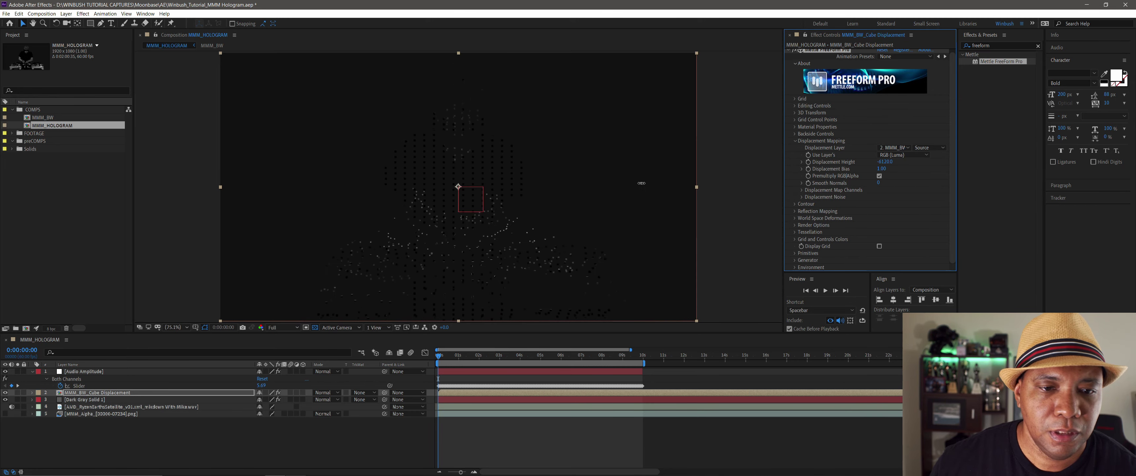
pyautogui.moveTo(993, 168); pyautogui.dragTo(957, 174)
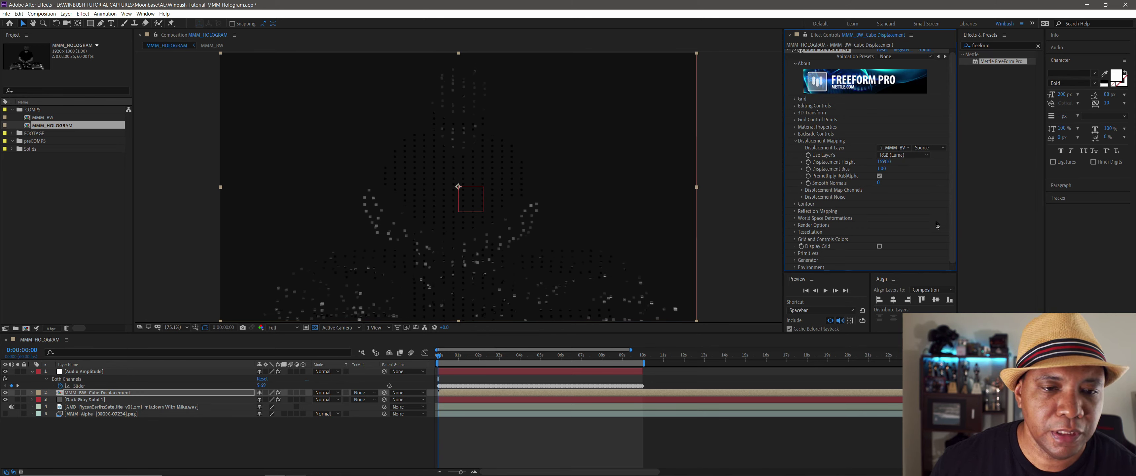
pyautogui.moveTo(884, 165); pyautogui.dragTo(847, 163)
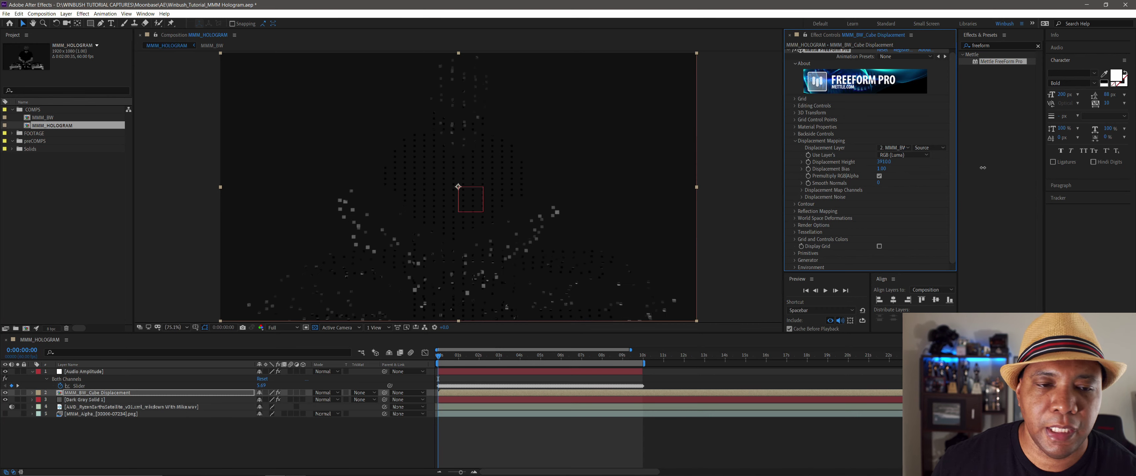
pyautogui.moveTo(983, 167); pyautogui.dragTo(939, 188)
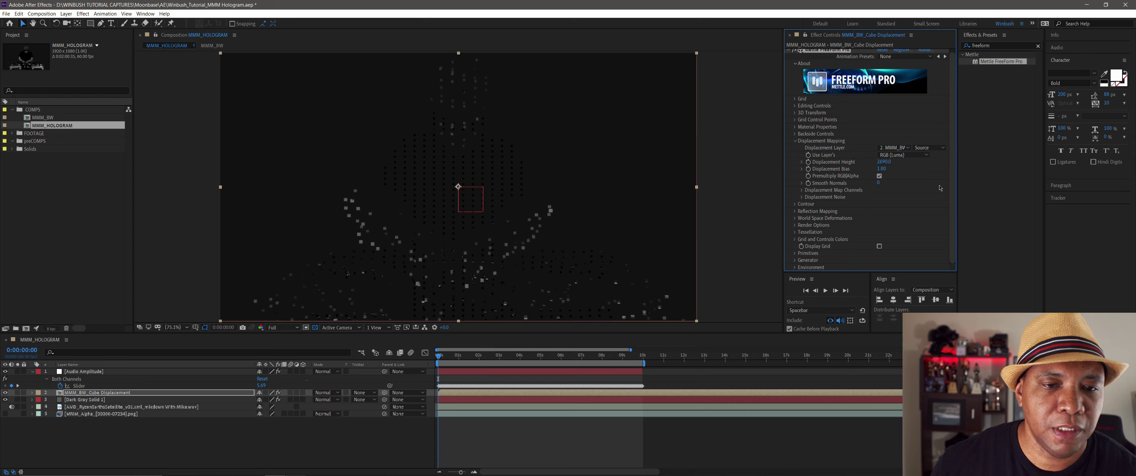
pyautogui.moveTo(870, 162); pyautogui.dragTo(756, 171)
pyautogui.click(883, 161)
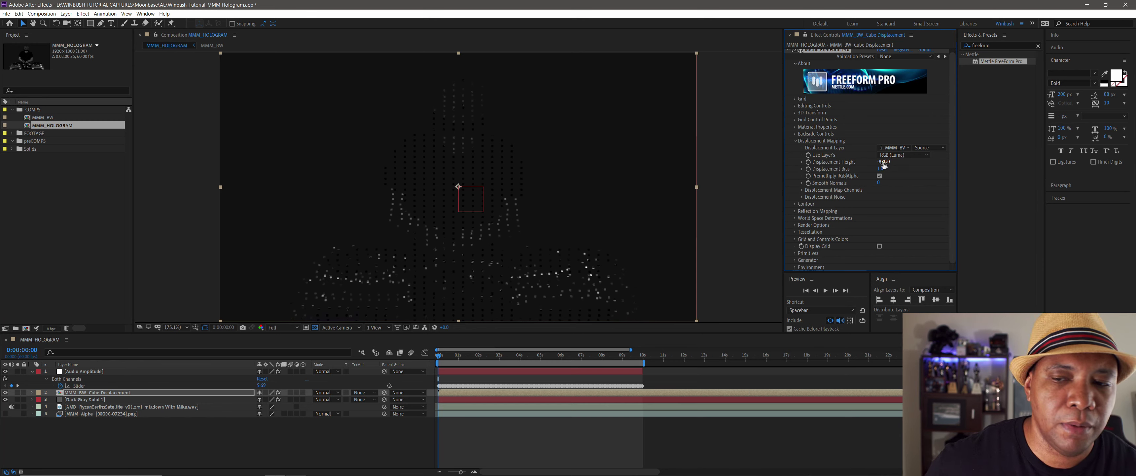
pyautogui.write('0')
pyautogui.press('Return')
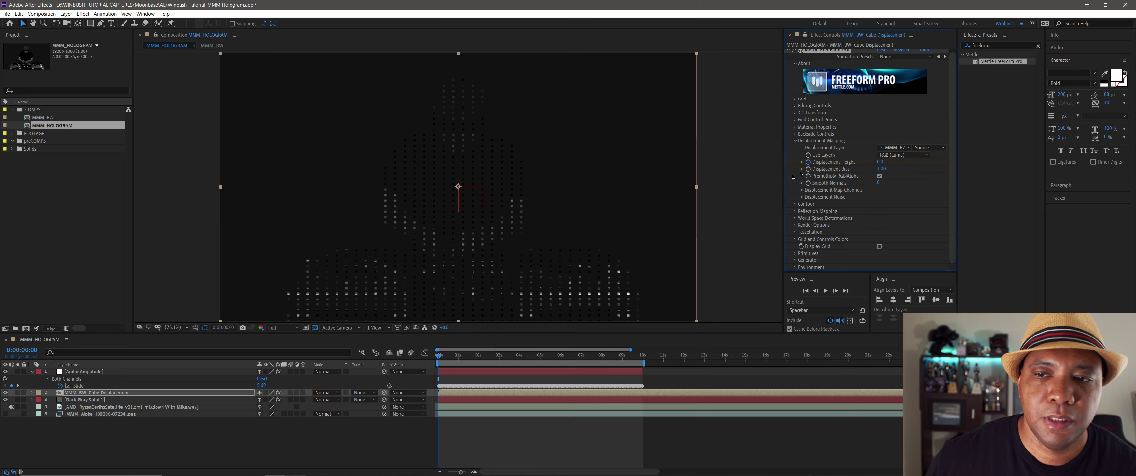
# Step: Reveal the keyframed Displacement Height property of the MMM_BW_Cube Displacement layer in the timeline and select it
pyautogui.click(105, 392)
pyautogui.press('u')
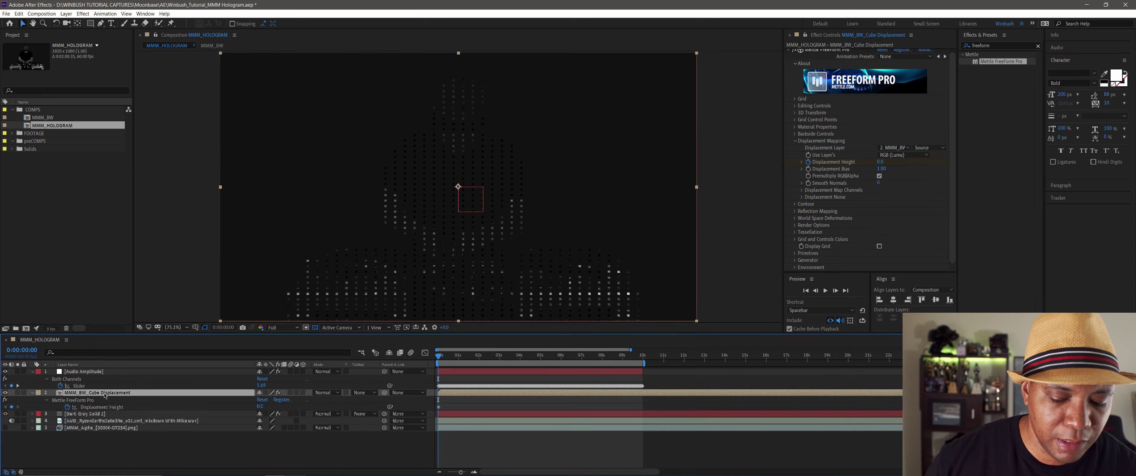
pyautogui.click(104, 407)
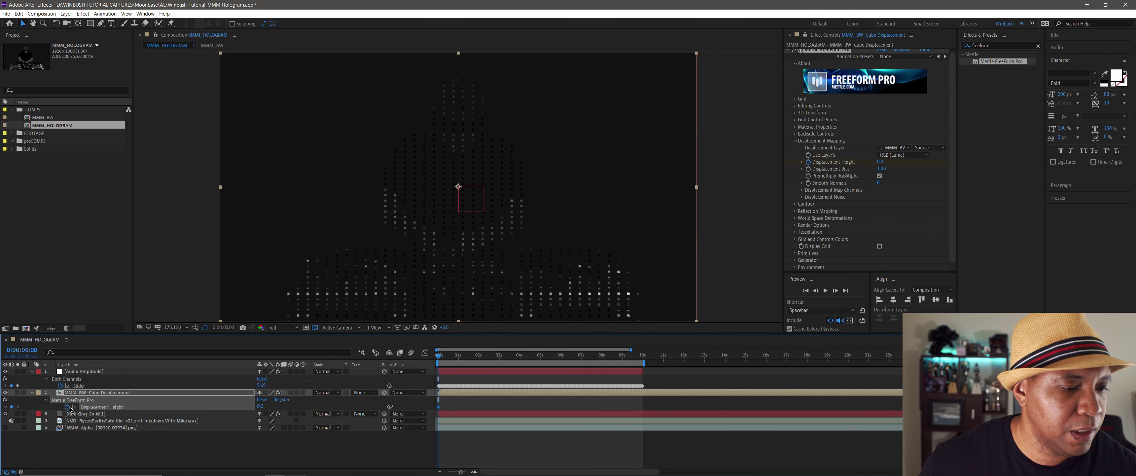
# Step: Add an expression to MMM_BW_Cube Displacement's Displacement Height that links it to the Audio Amplitude layer's Both Channels Slider
pyautogui.keyDown('alt'); pyautogui.click(69, 408); pyautogui.keyUp('alt')
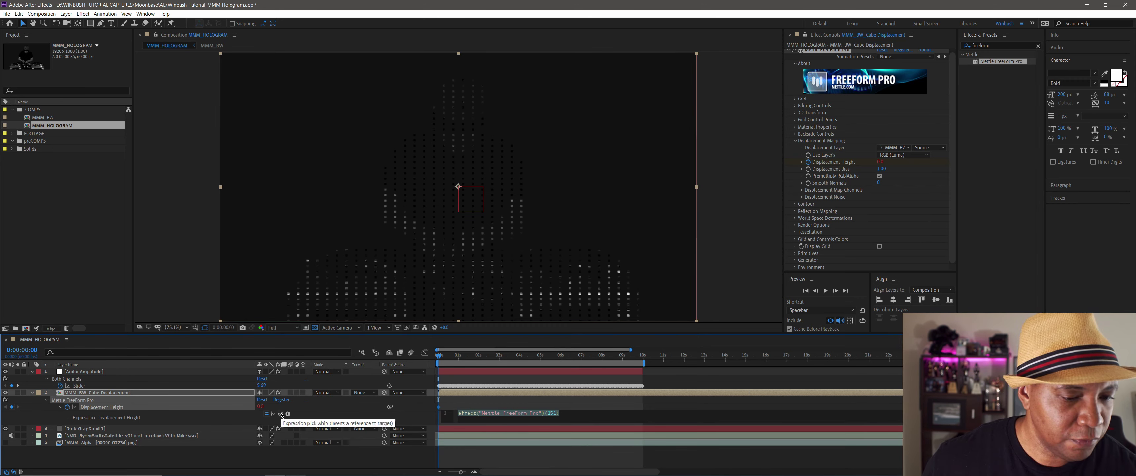
pyautogui.moveTo(281, 414); pyautogui.dragTo(81, 387)
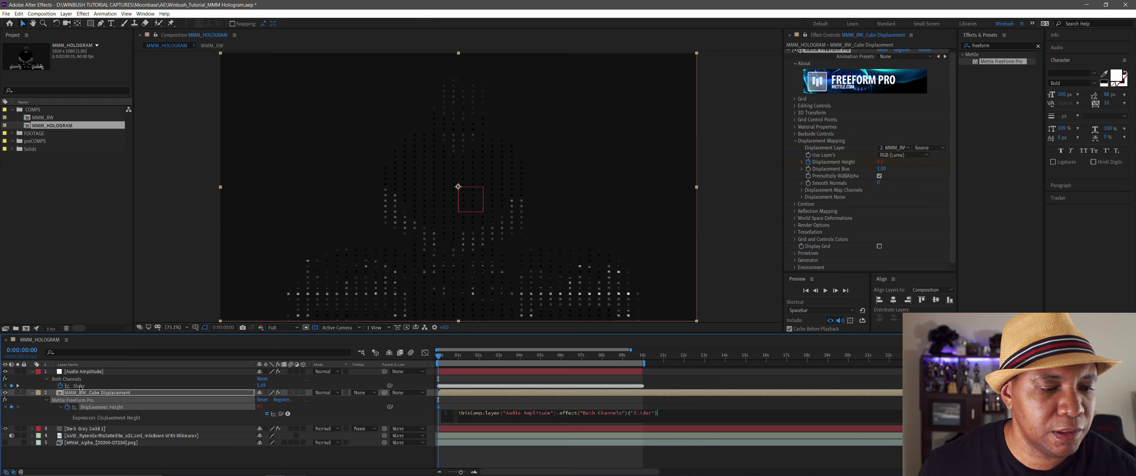
pyautogui.click(267, 469)
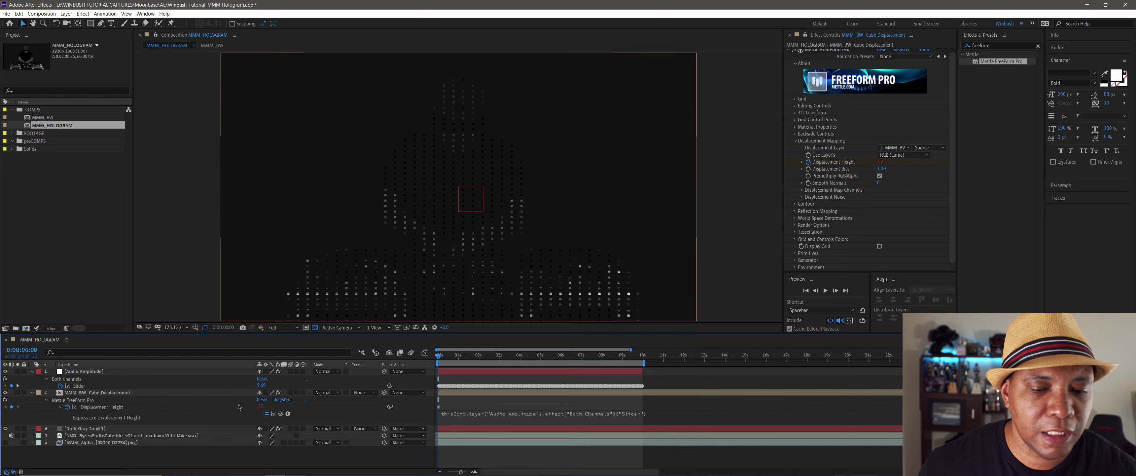
# Step: Scrub through the first second of the composition to compare the cube displacement with the Audio Amplitude slider
pyautogui.click(100, 371)
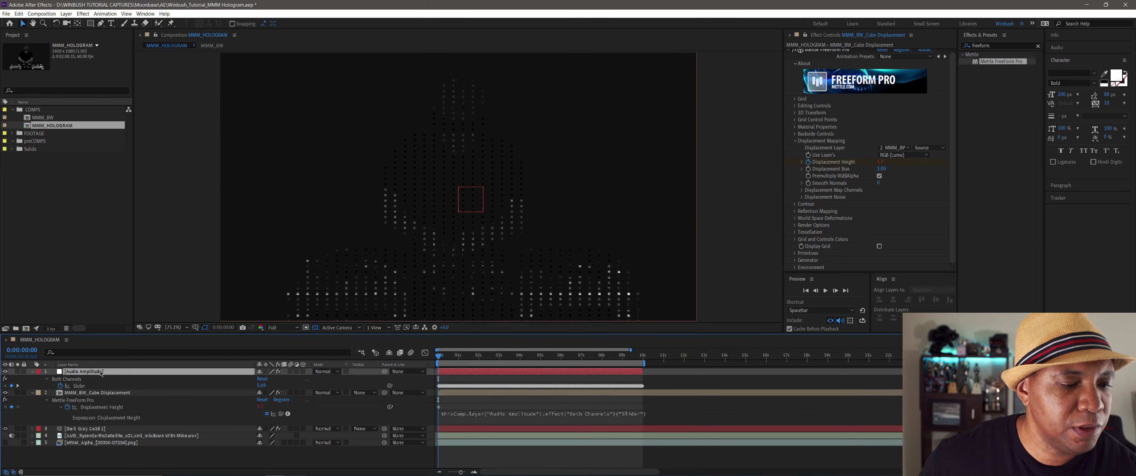
pyautogui.click(99, 392)
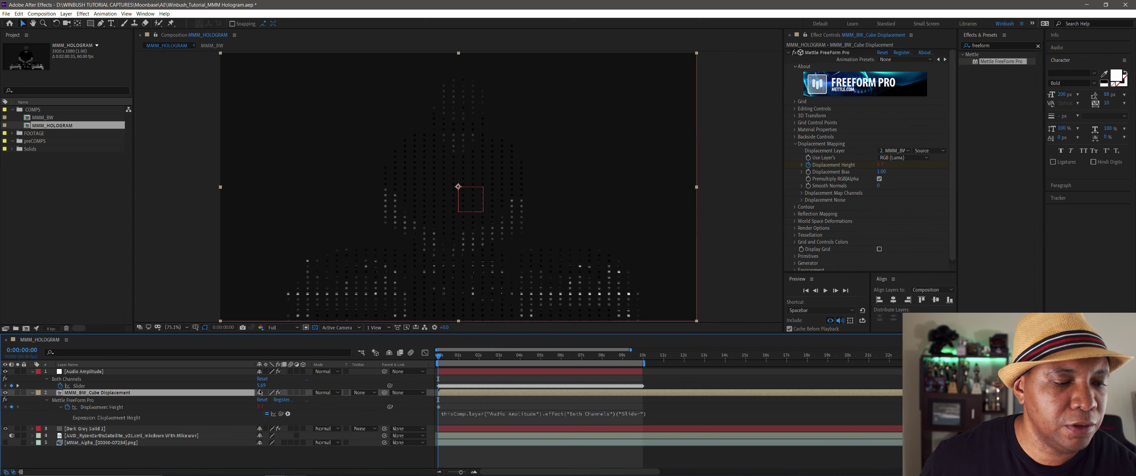
pyautogui.moveTo(443, 359); pyautogui.dragTo(458, 360)
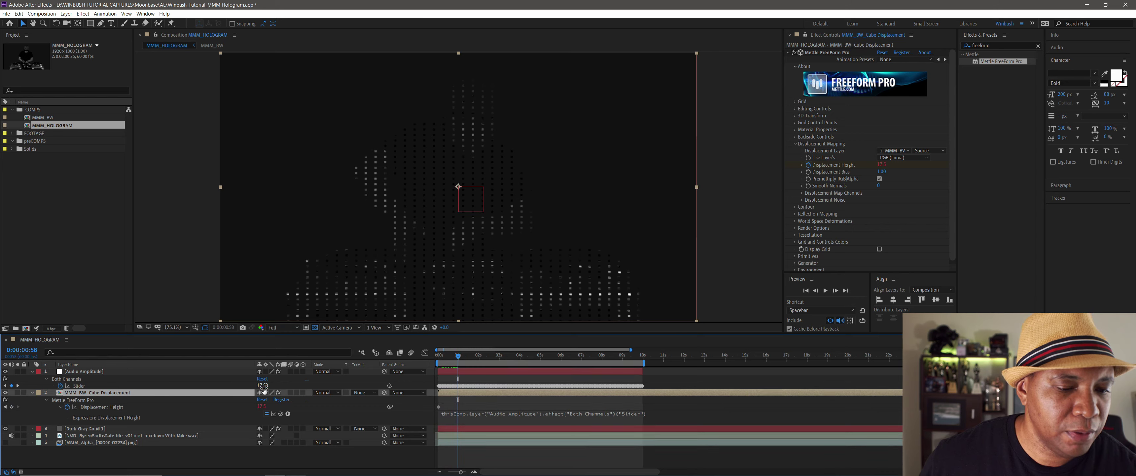
pyautogui.moveTo(459, 360)
pyautogui.mouseDown()
pyautogui.moveTo(545, 359)
pyautogui.moveTo(439, 367)
pyautogui.mouseUp()
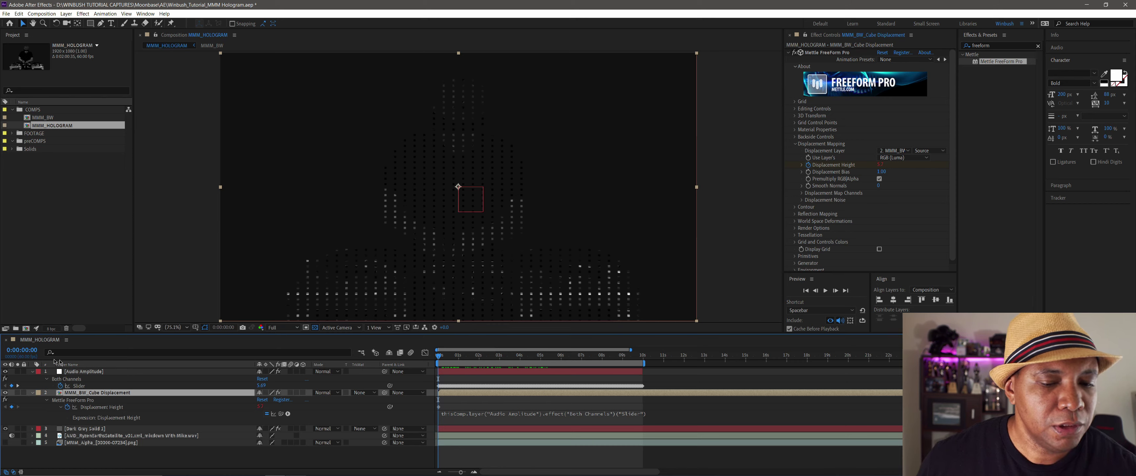
# Step: Show the Audio Amplitude Both Channels Slider in the Graph Editor and scale all its keyframes up vertically to a peak above 5000 units
pyautogui.click(79, 385)
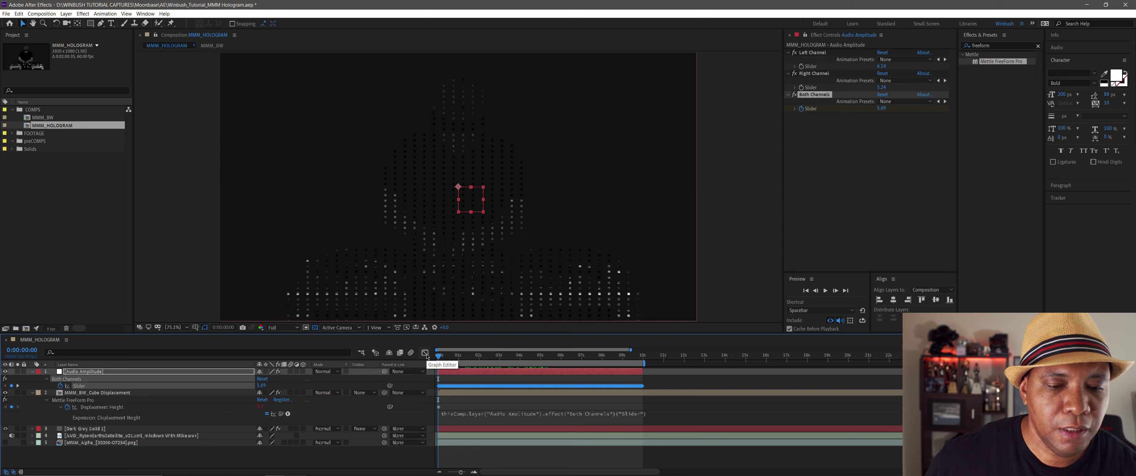
pyautogui.click(425, 353)
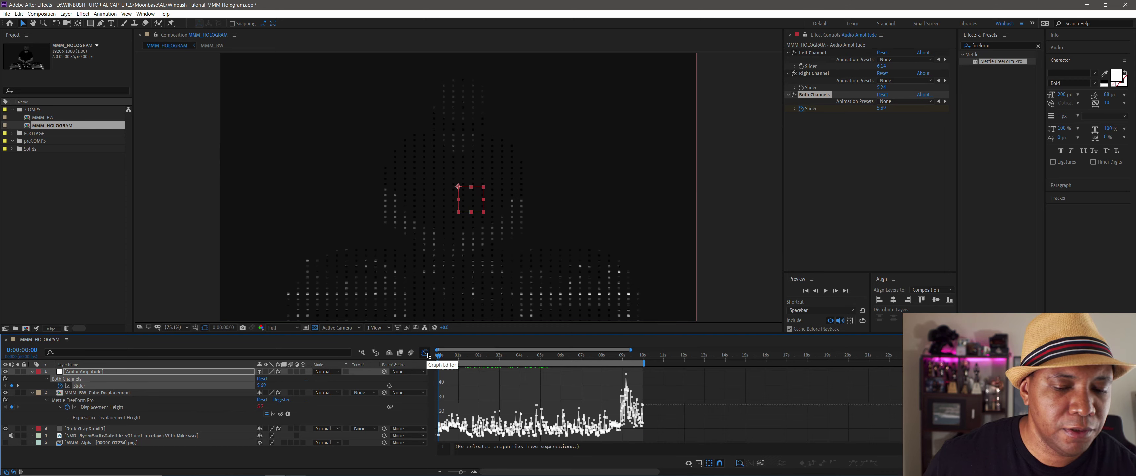
pyautogui.click(84, 386)
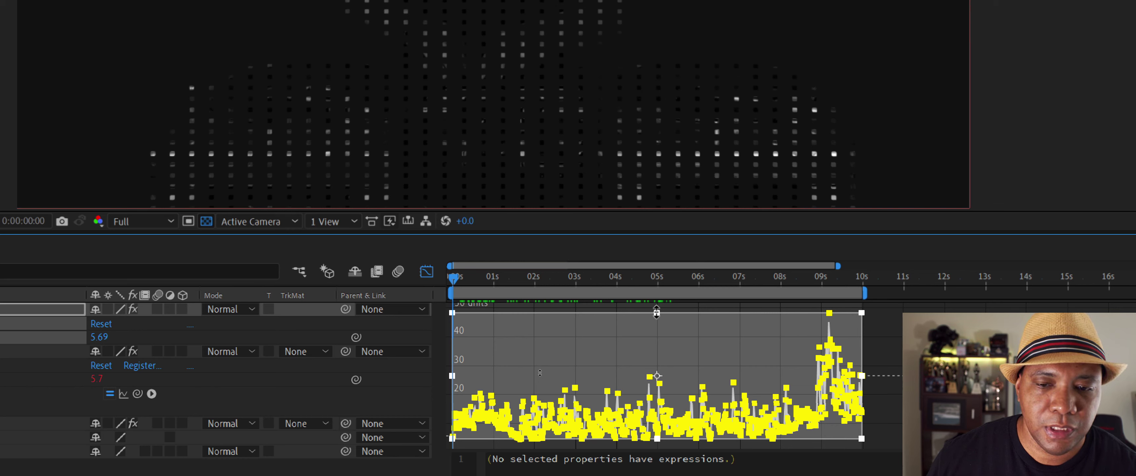
pyautogui.moveTo(657, 312); pyautogui.dragTo(661, 51)
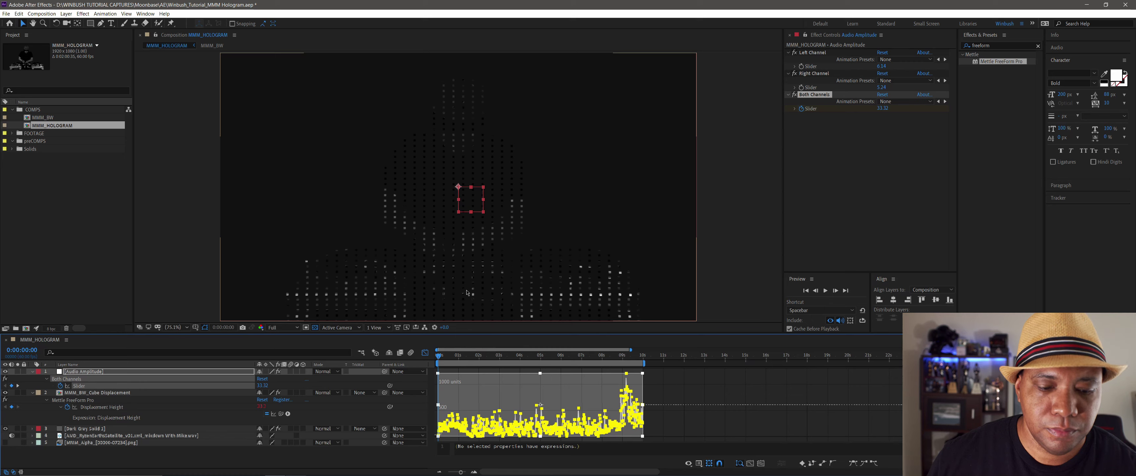
pyautogui.moveTo(463, 273); pyautogui.dragTo(468, 274)
# Step: Preview the beginning of the composition to check the amplified cube displacement, and return to the first frame
pyautogui.moveTo(443, 358); pyautogui.dragTo(532, 242)
pyautogui.moveTo(441, 358); pyautogui.dragTo(507, 361)
pyautogui.press('space')
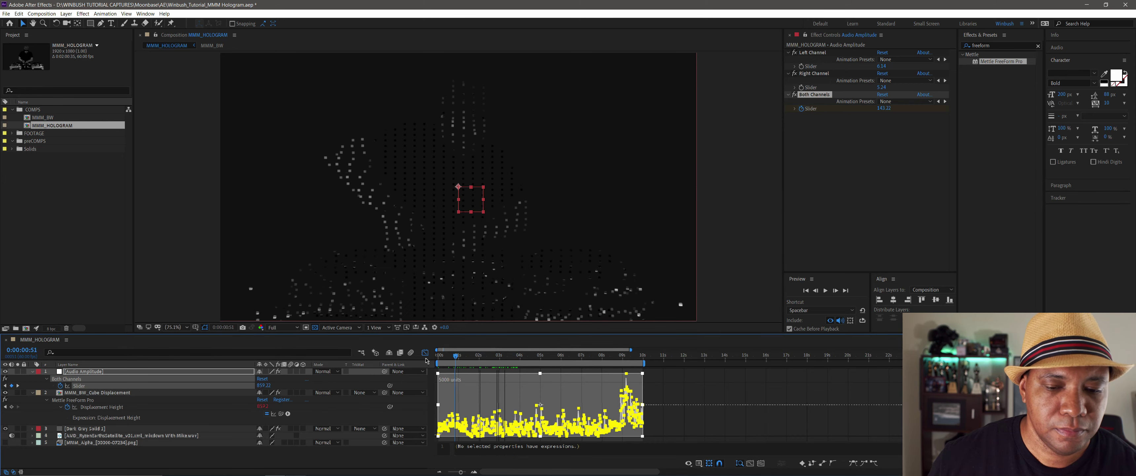
pyautogui.press('Home')
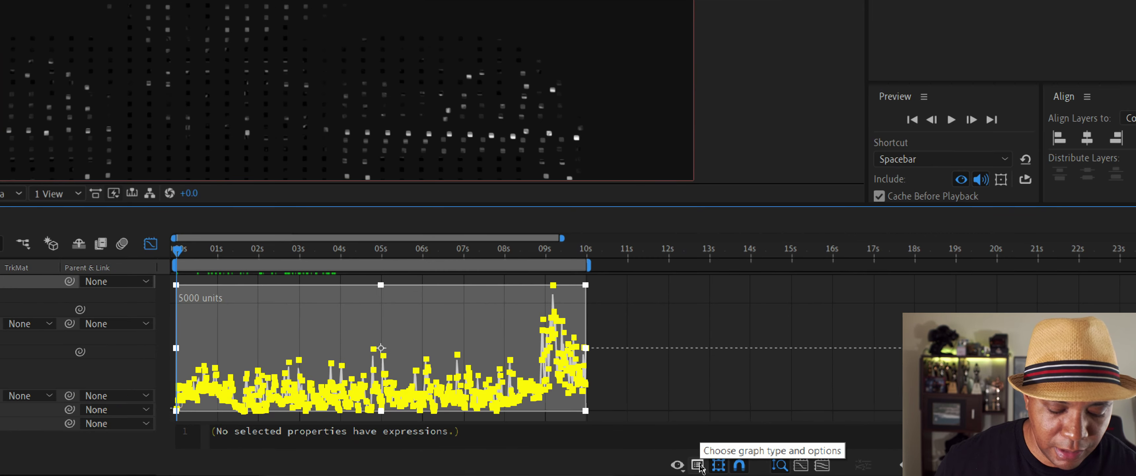
# Step: Compare the slider's speed graph with its value graph, and scrub the composition's opening with the value graph shown
pyautogui.click(698, 465)
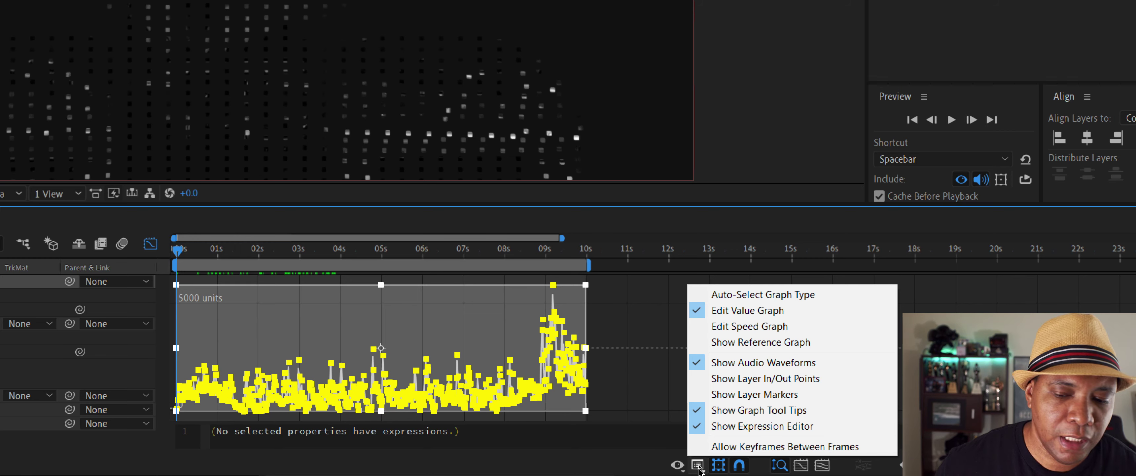
pyautogui.click(698, 466)
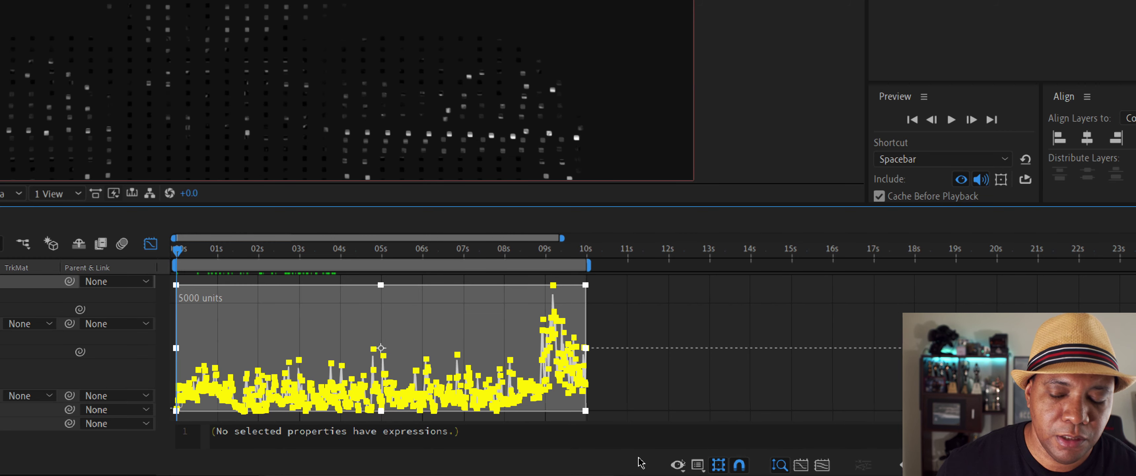
pyautogui.click(698, 466)
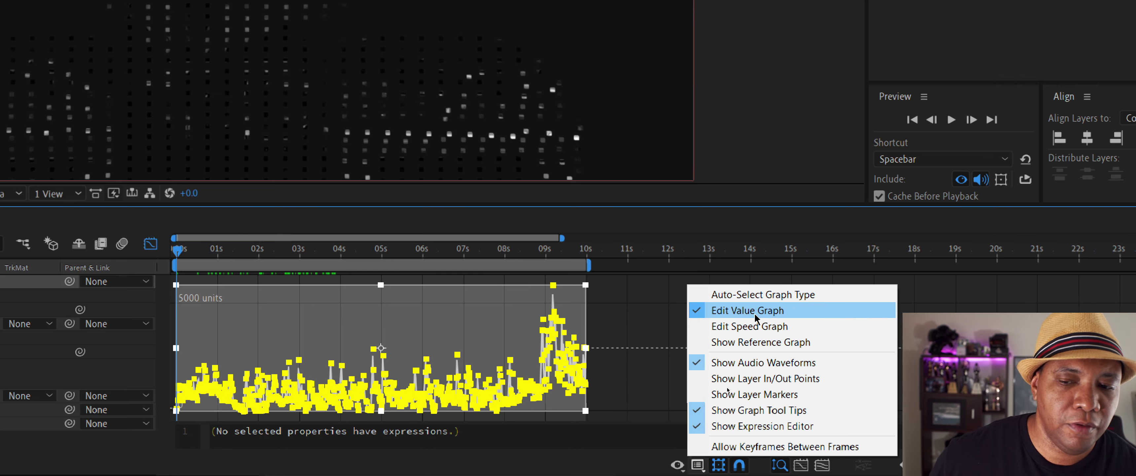
pyautogui.click(740, 331)
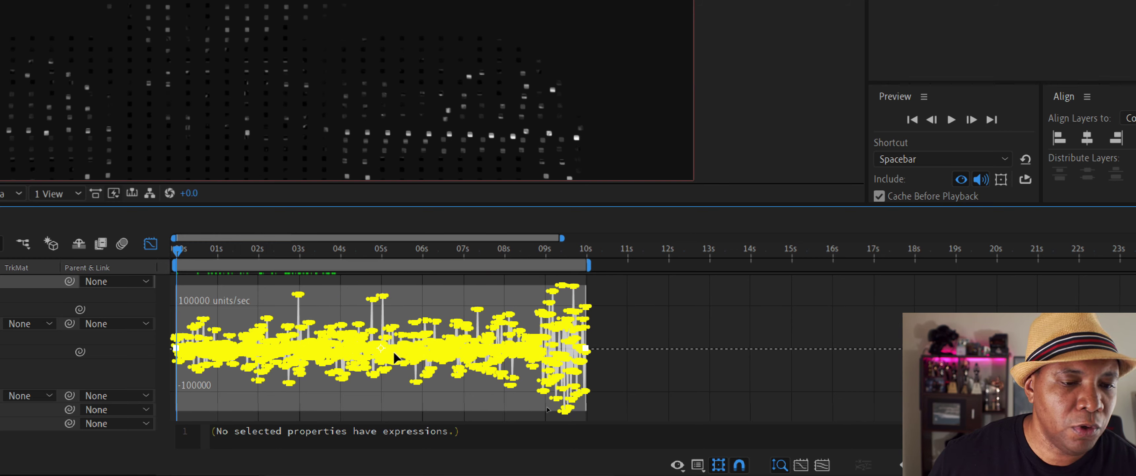
pyautogui.click(697, 462)
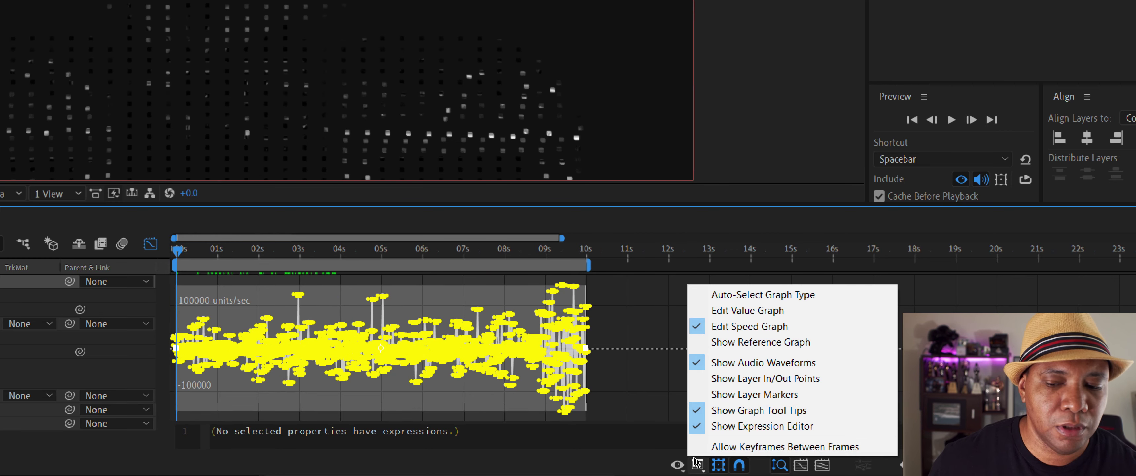
pyautogui.click(750, 311)
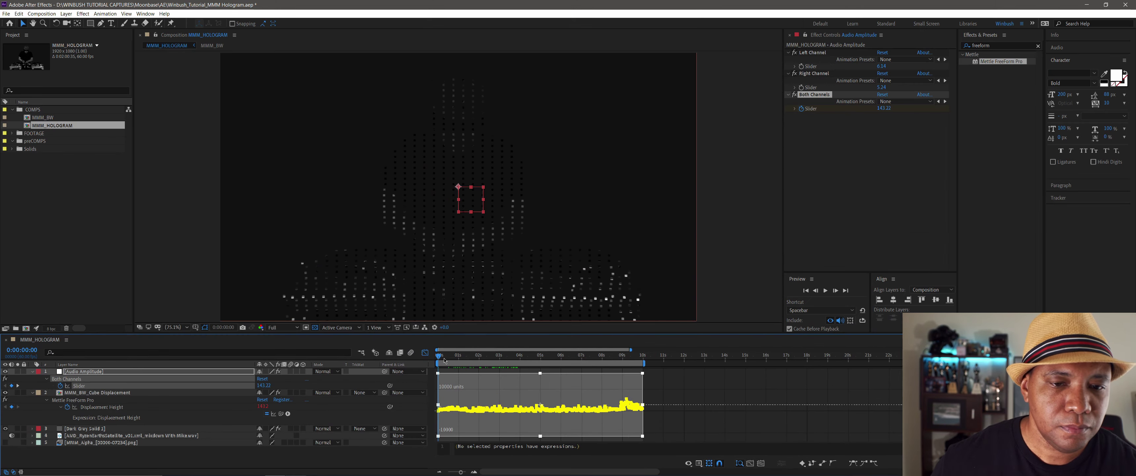
pyautogui.click(459, 356)
pyautogui.moveTo(465, 360); pyautogui.dragTo(338, 354)
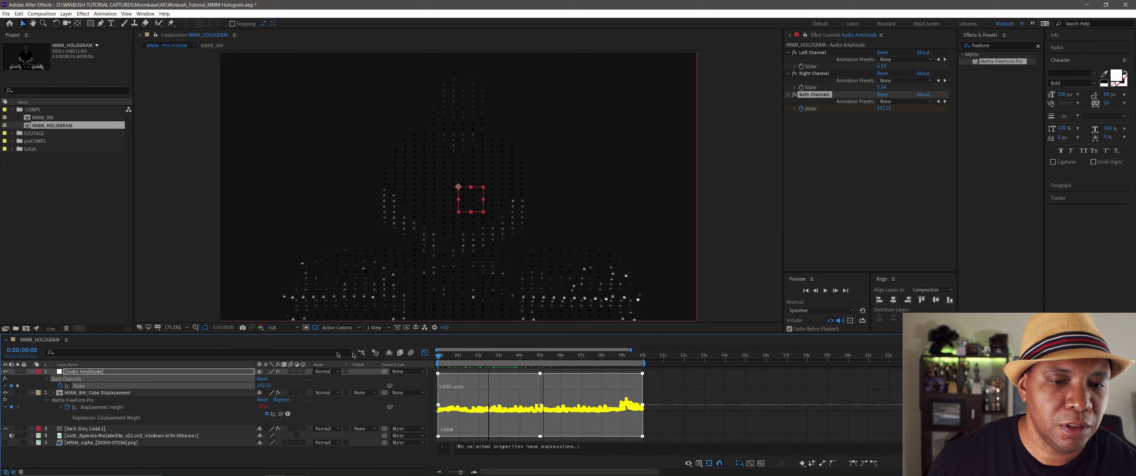
# Step: Collapse the Audio Amplitude and MMM_BW_Cube Displacement layers, close the Graph Editor and narrow the layer columns
pyautogui.click(32, 392)
pyautogui.click(32, 370)
pyautogui.press('F2')
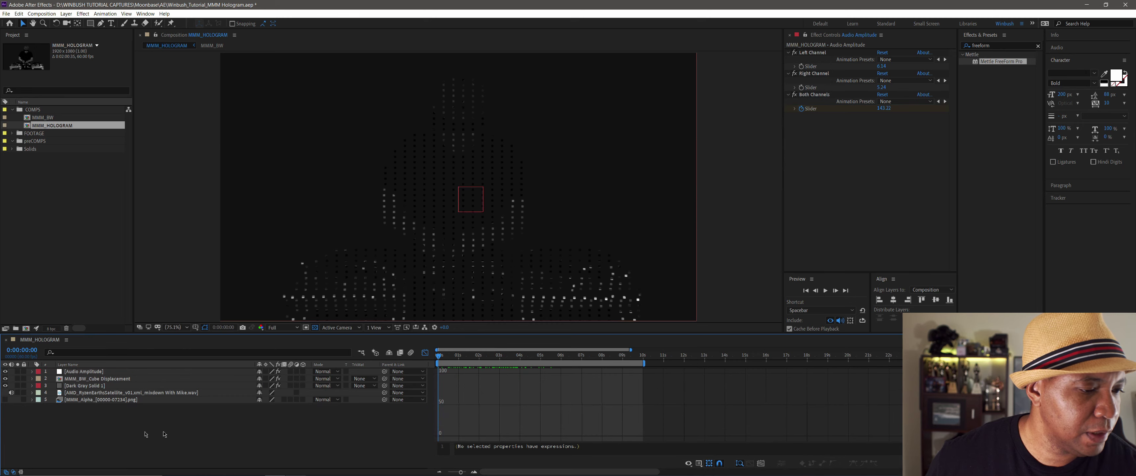
pyautogui.click(426, 353)
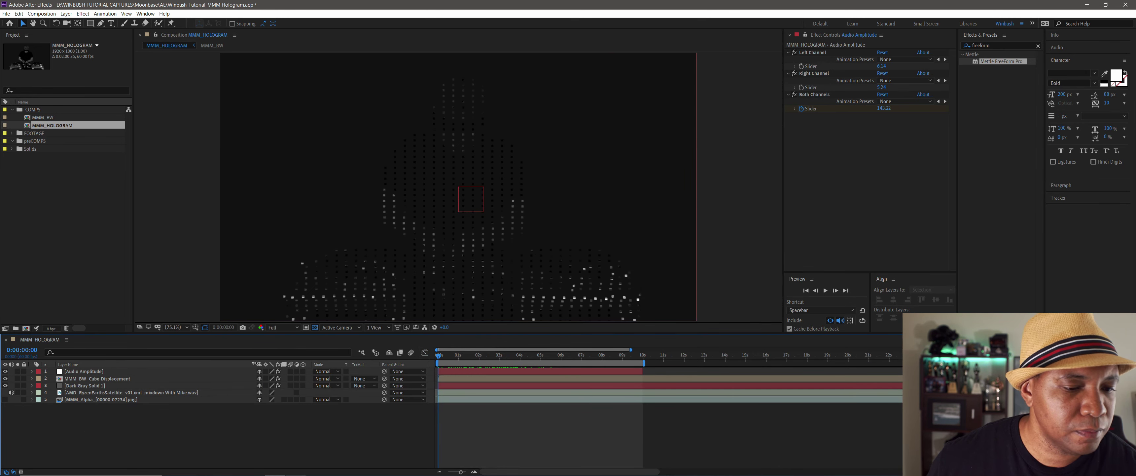
pyautogui.moveTo(435, 370); pyautogui.dragTo(402, 370)
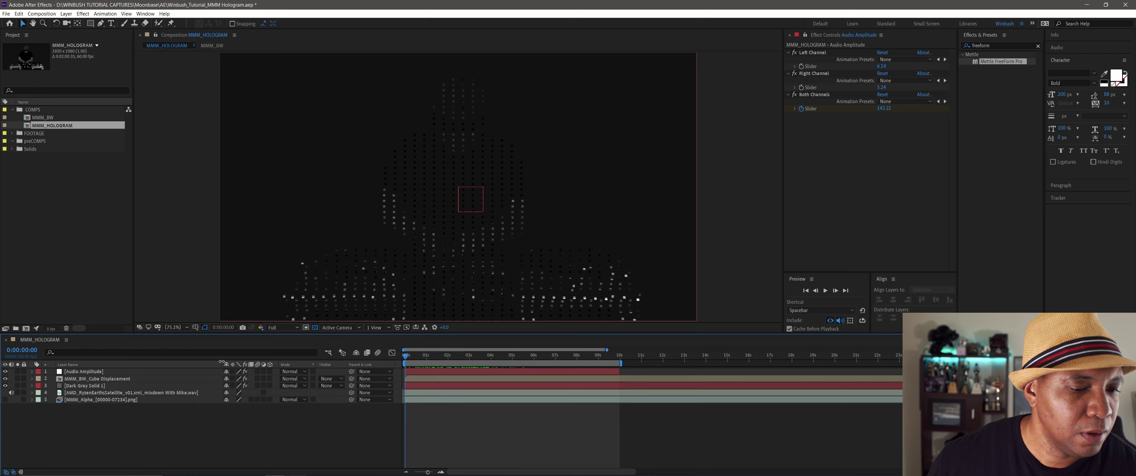
# Step: Duplicate the MMM_BW_Cube Displacement layer and rename the copy as MMM_BW_Cube
pyautogui.click(82, 379)
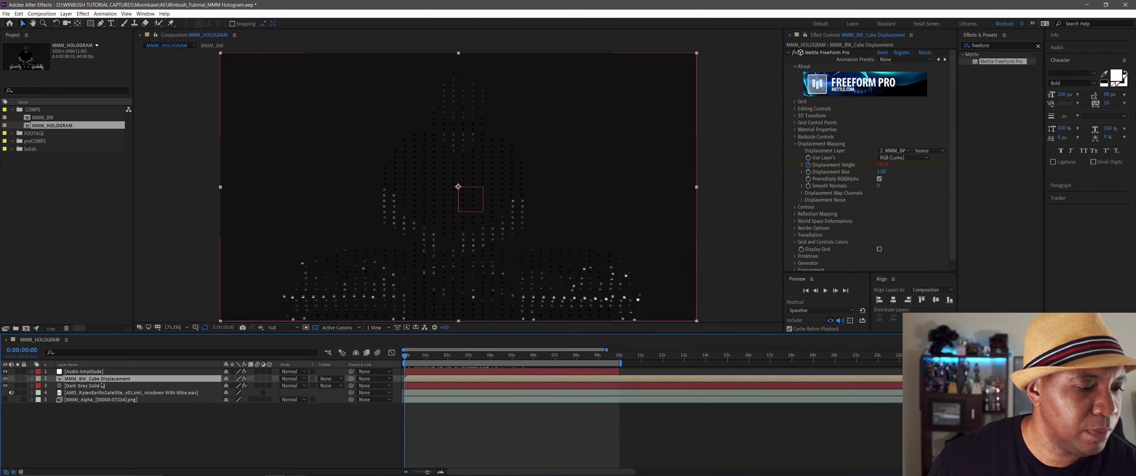
pyautogui.hotkey('ctrl', 'd')
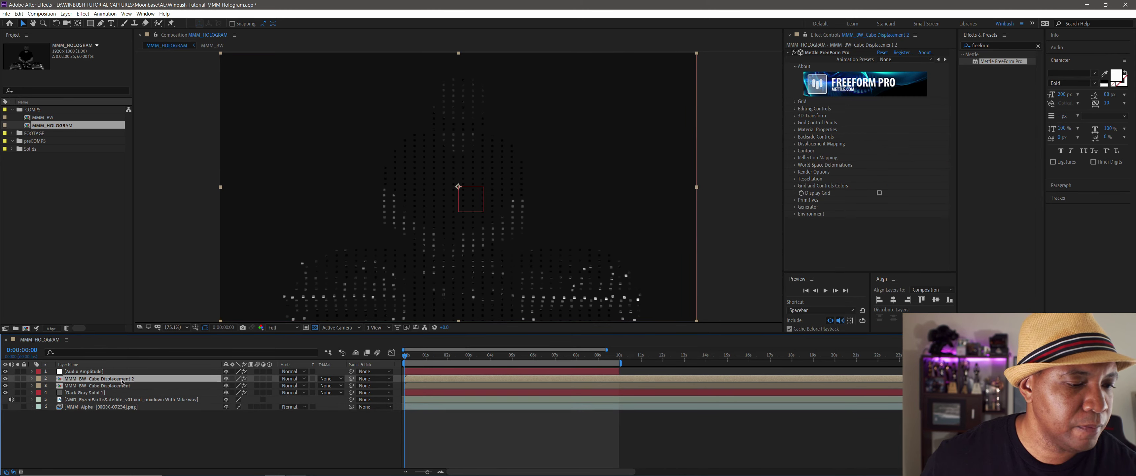
pyautogui.press('Return')
pyautogui.press('Right')
pyautogui.press('BackSpace')
pyautogui.press('BackSpace')
pyautogui.press('BackSpace')
pyautogui.press('BackSpace')
pyautogui.press('BackSpace')
pyautogui.press('BackSpace')
pyautogui.press('BackSpace')
pyautogui.press('BackSpace')
pyautogui.press('BackSpace')
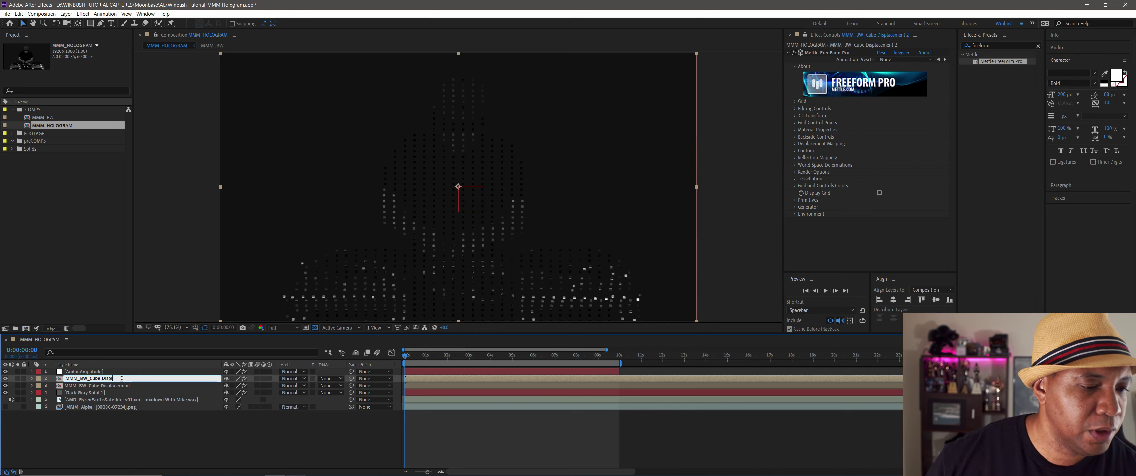
pyautogui.press('BackSpace')
pyautogui.press('BackSpace')
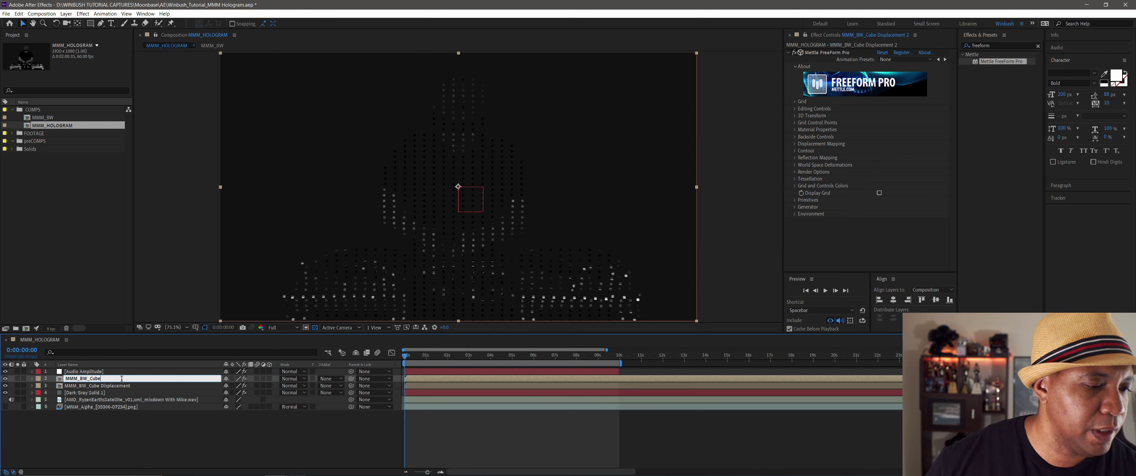
pyautogui.press('Return')
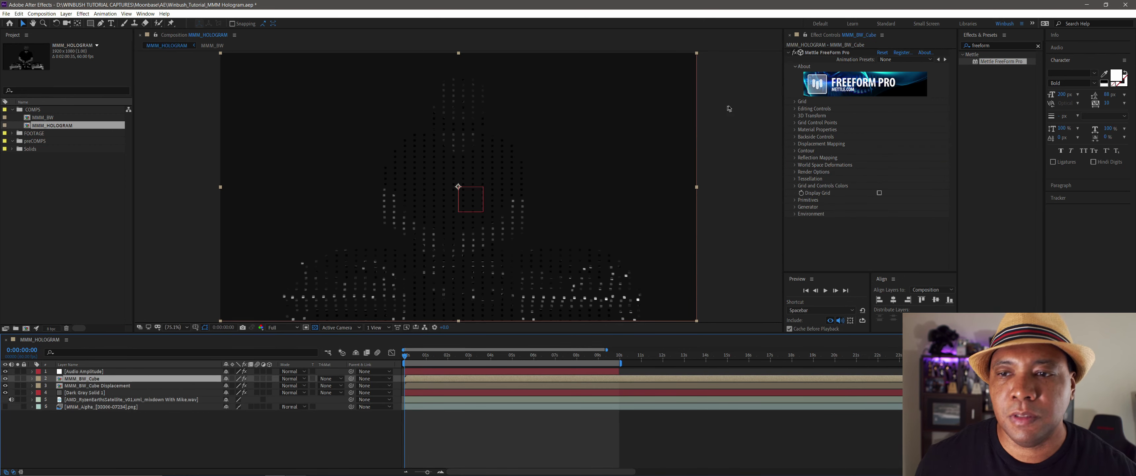
# Step: Reset the FreeForm Pro effect on the MMM_BW_Cube layer and turn off Display Grid
pyautogui.click(828, 53)
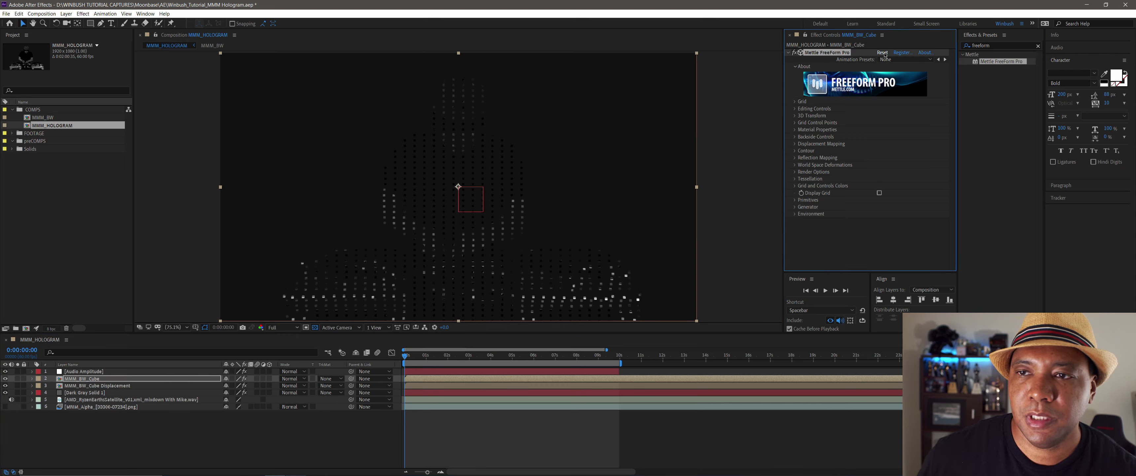
pyautogui.click(795, 145)
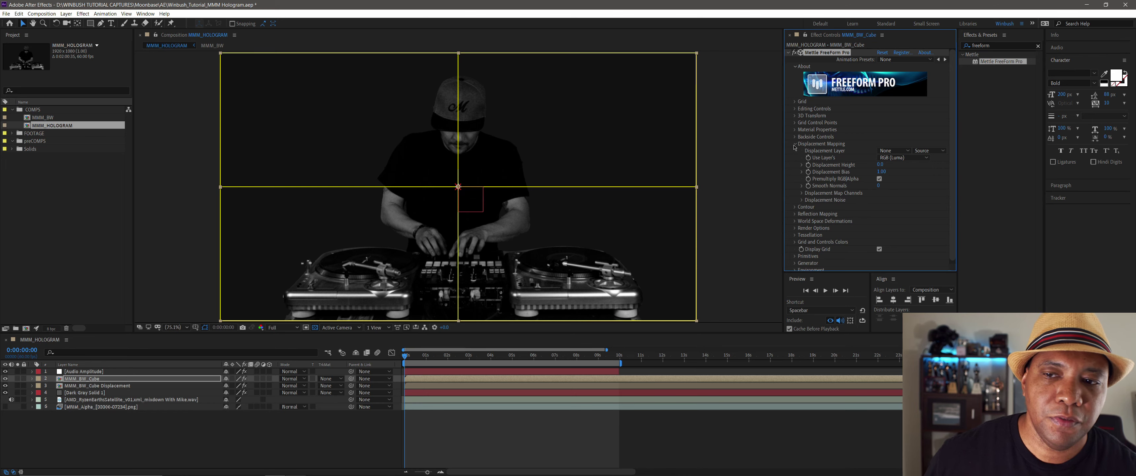
pyautogui.click(796, 143)
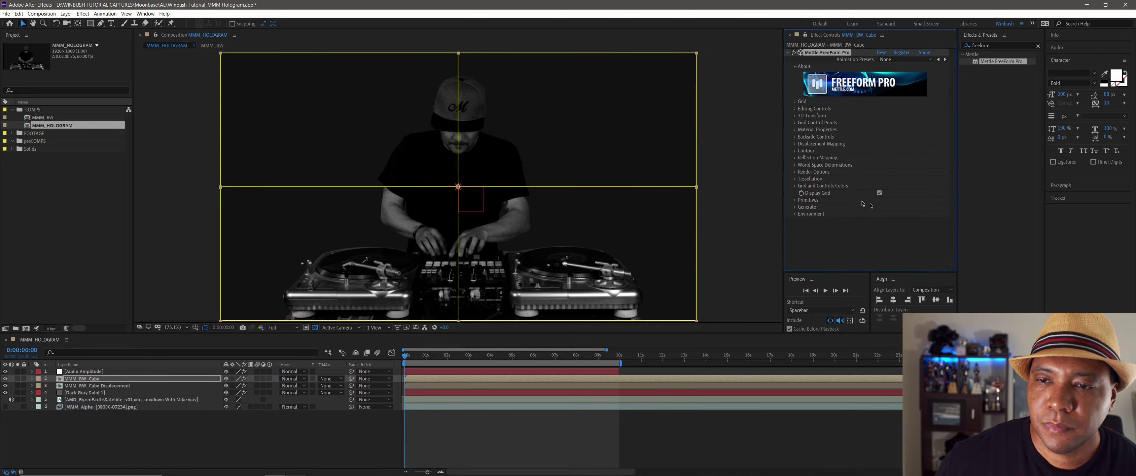
pyautogui.click(879, 193)
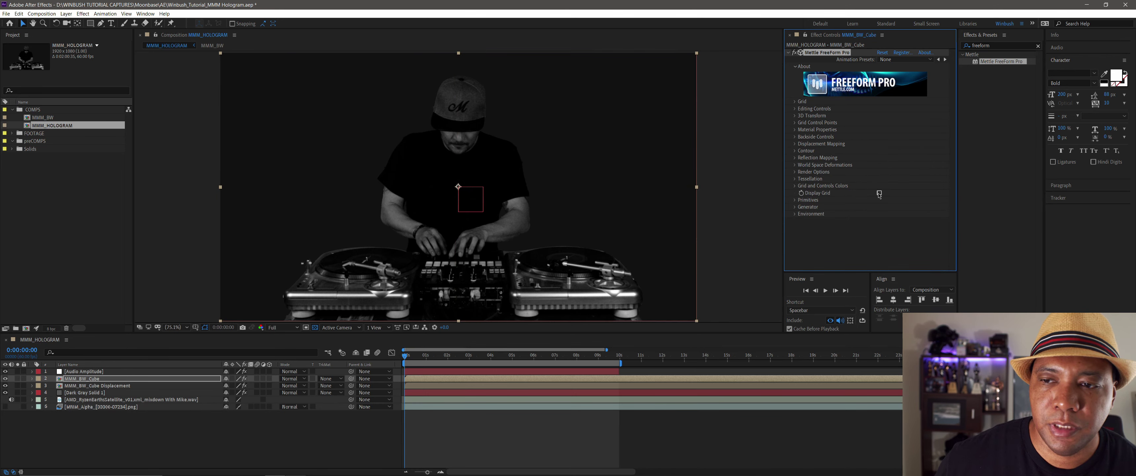
# Step: Set Render Primitives to Cubes in the MMM_BW_Cube layer's FreeForm Pro primitives settings
pyautogui.click(795, 199)
pyautogui.scroll(-3, 795, 202)
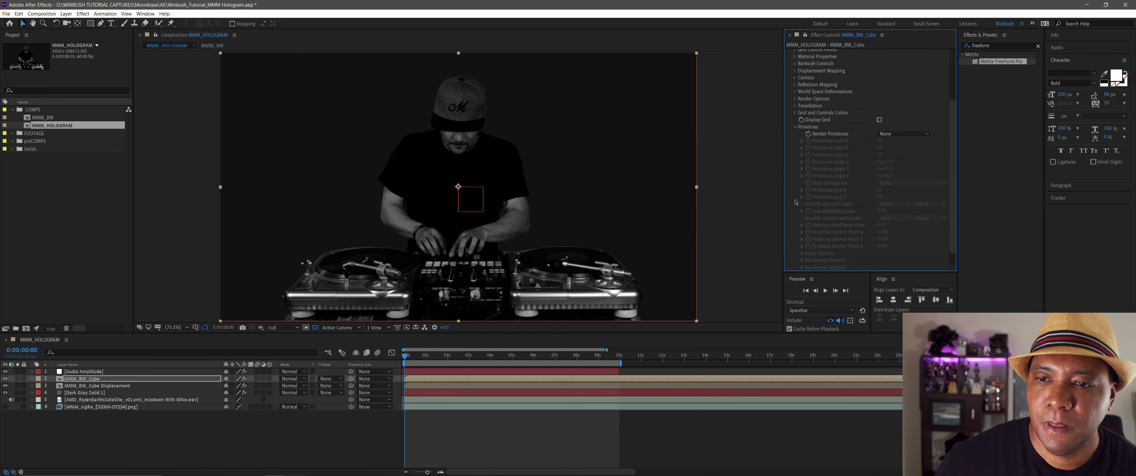
pyautogui.click(895, 134)
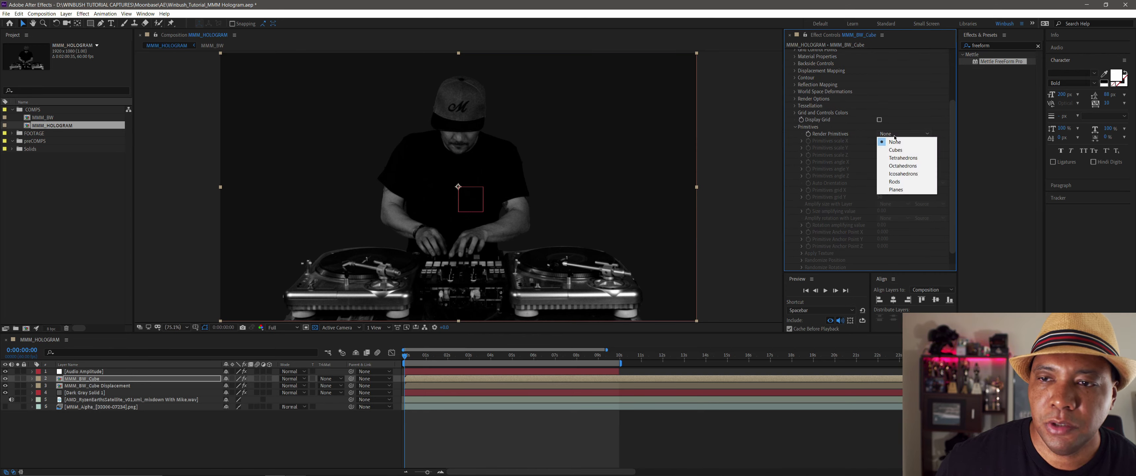
pyautogui.click(904, 150)
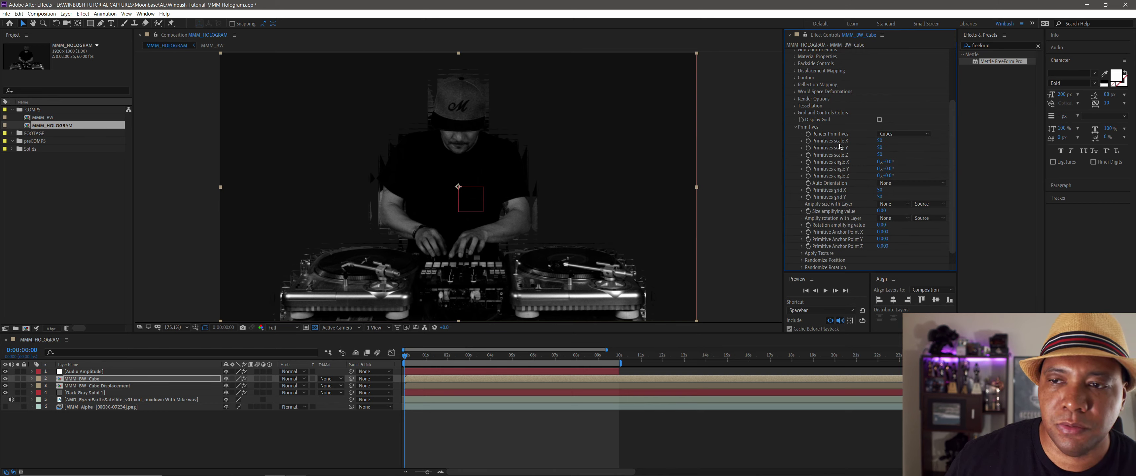
# Step: Set the MMM_BW_Cube layer's primitives scale X, Y and Z to 10 and its primitives grid X and Y to 200
pyautogui.click(878, 141)
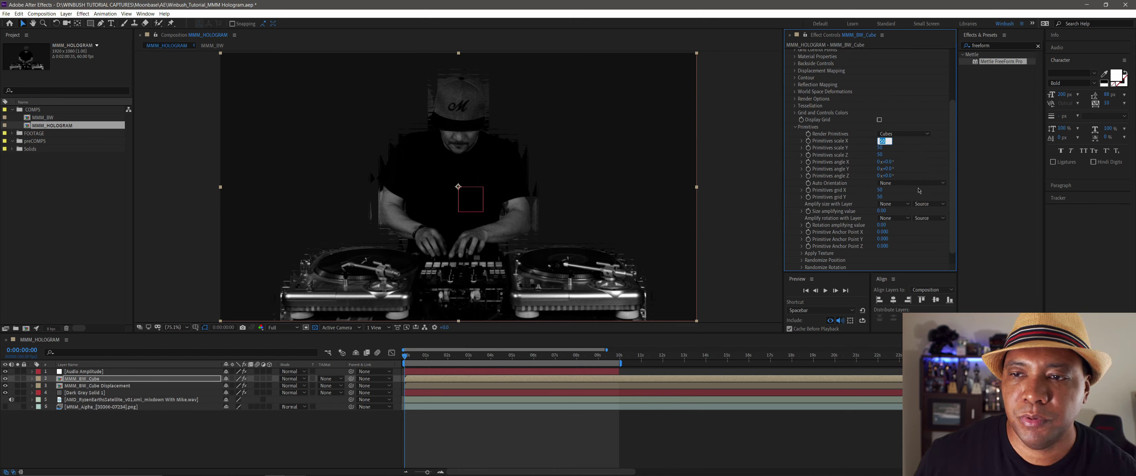
pyautogui.write('10')
pyautogui.press('Return')
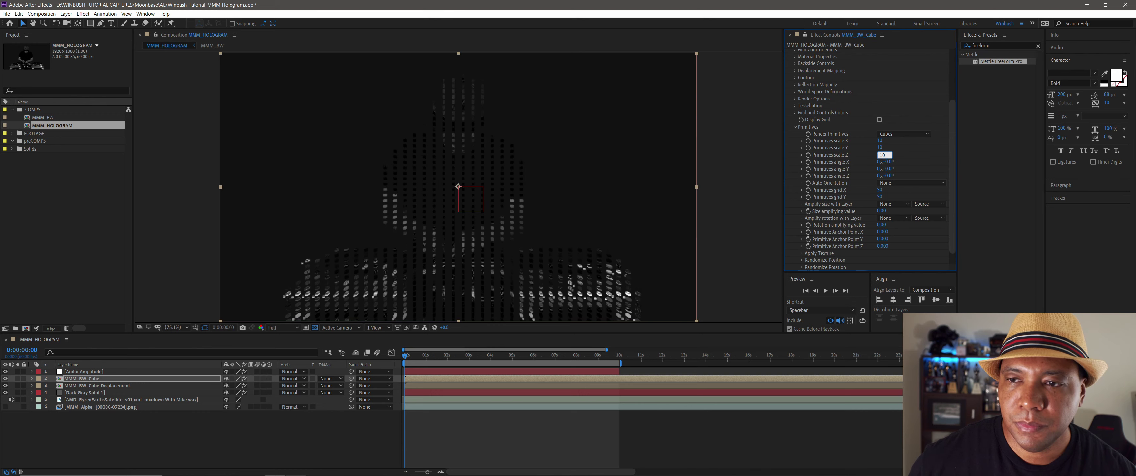
pyautogui.click(881, 141)
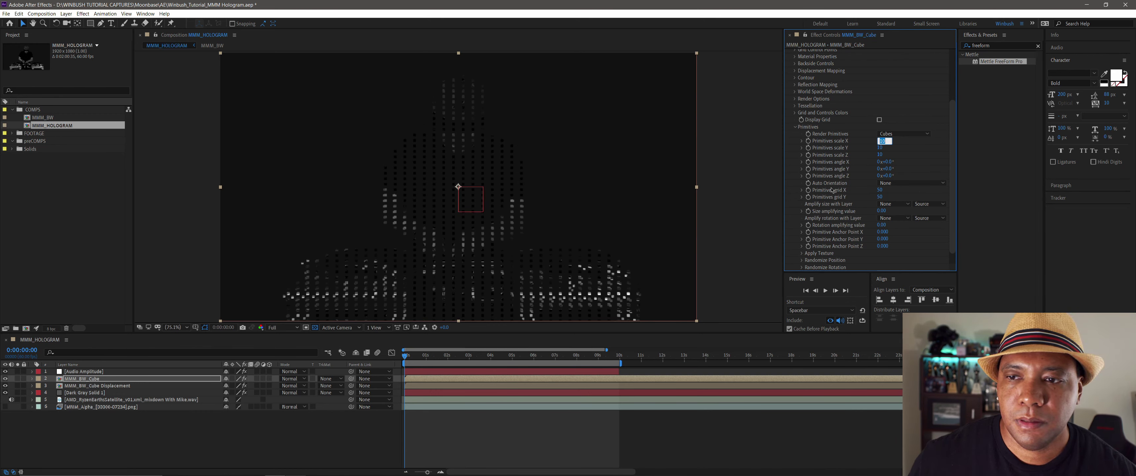
pyautogui.press('Return')
pyautogui.click(879, 190)
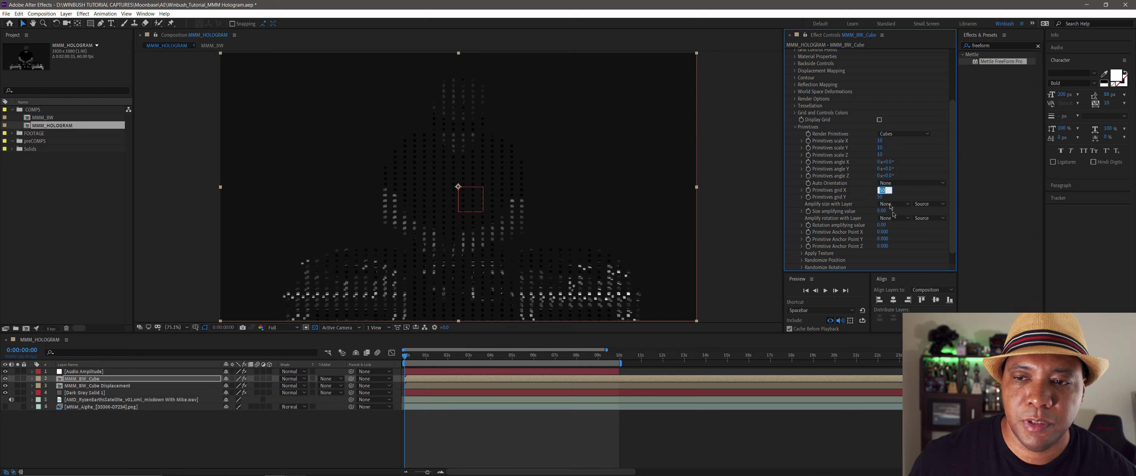
pyautogui.press('Return')
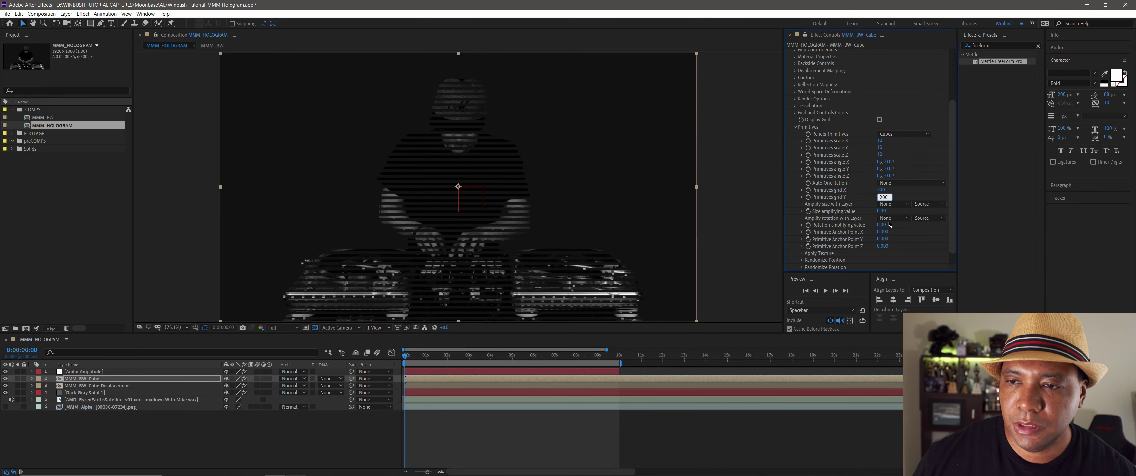
# Step: Set the primitives scale X, Y and Z of the MMM_BW_Cube layer to 3
pyautogui.click(881, 141)
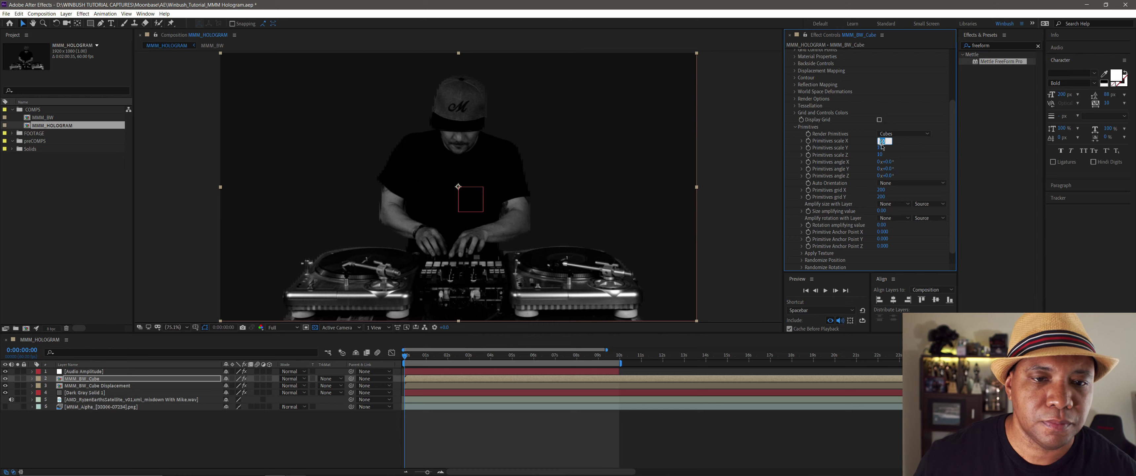
pyautogui.write('3')
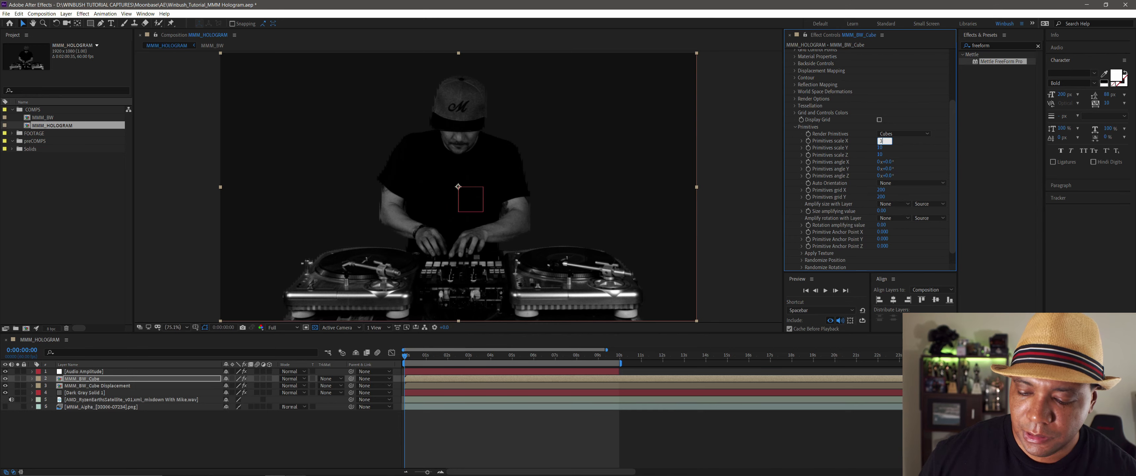
pyautogui.press('Tab')
pyautogui.write('3')
pyautogui.press('Tab')
pyautogui.write('3')
pyautogui.press('Return')
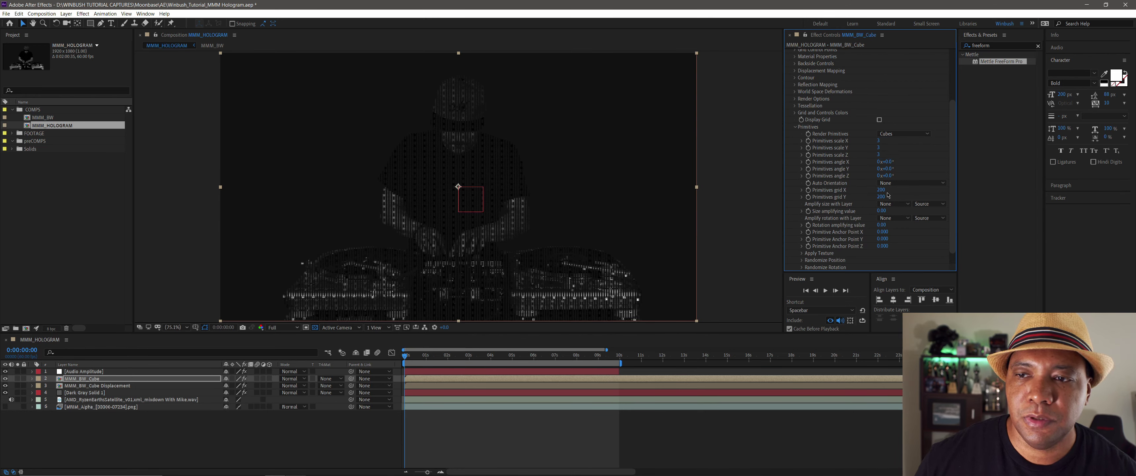
# Step: Set the primitives grid X and Y of the MMM_BW_Cube layer to 100
pyautogui.press('.')
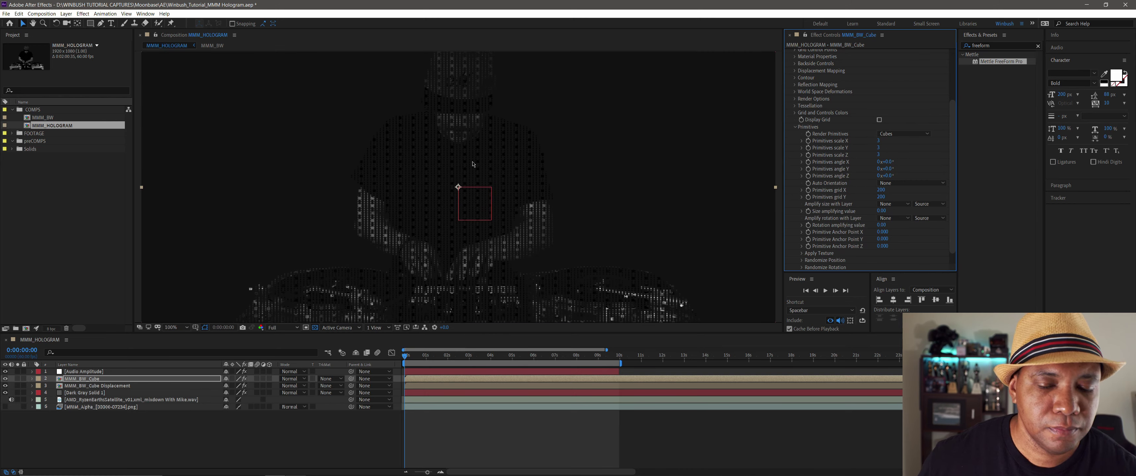
pyautogui.click(884, 192)
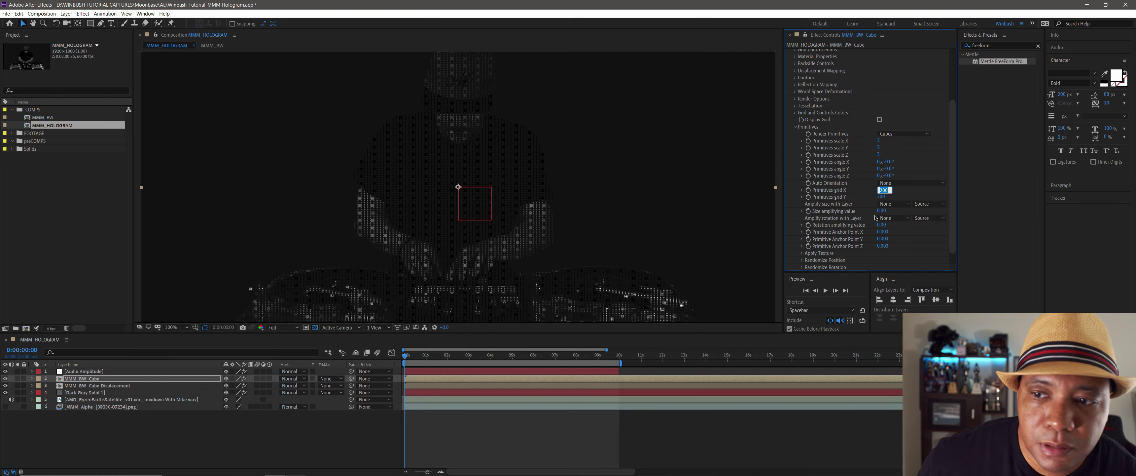
pyautogui.write('100')
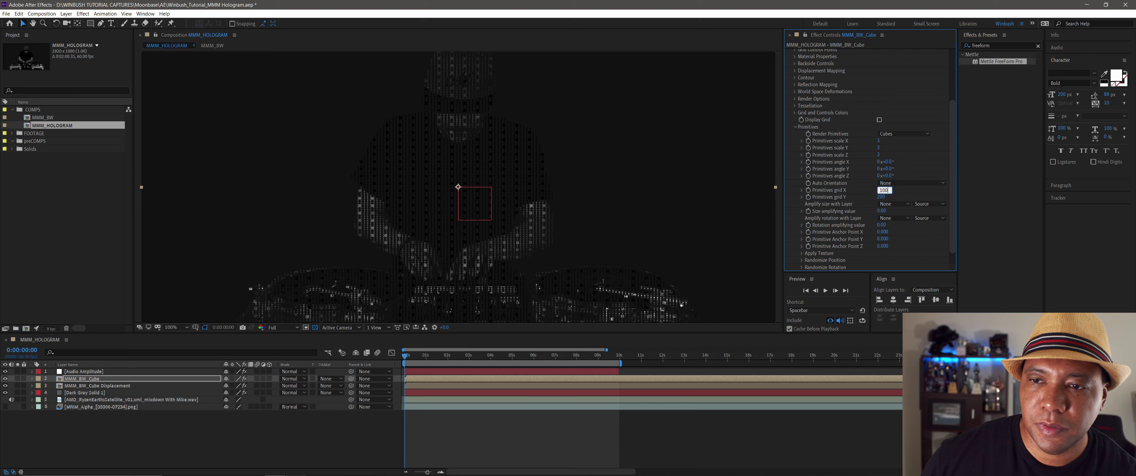
pyautogui.press('Tab')
pyautogui.write('100')
pyautogui.press('Return')
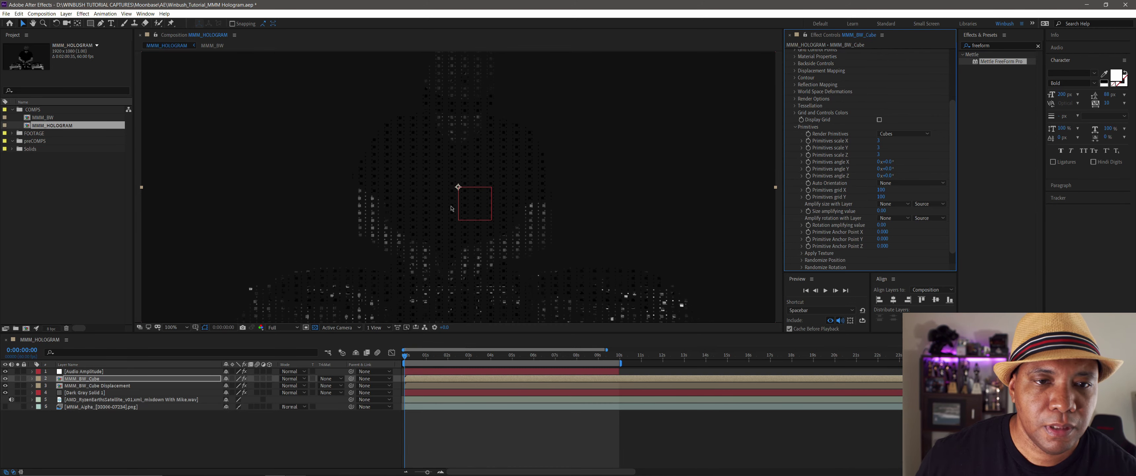
# Step: Set the primitives grid X and Y of the MMM_BW_Cube layer to 150
pyautogui.press(',')
pyautogui.press('.')
pyautogui.press('.')
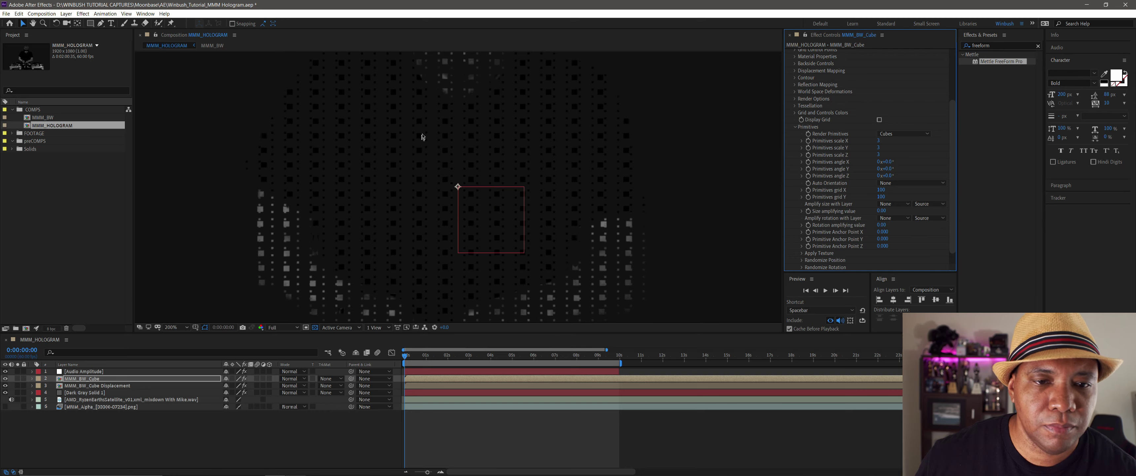
pyautogui.click(880, 190)
pyautogui.write('150')
pyautogui.press('Tab')
pyautogui.write('150')
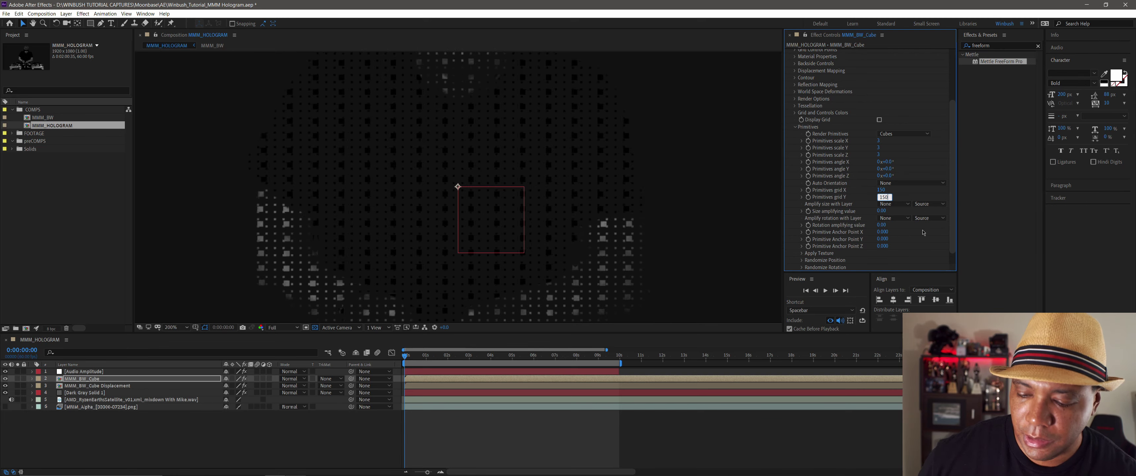
pyautogui.press('Return')
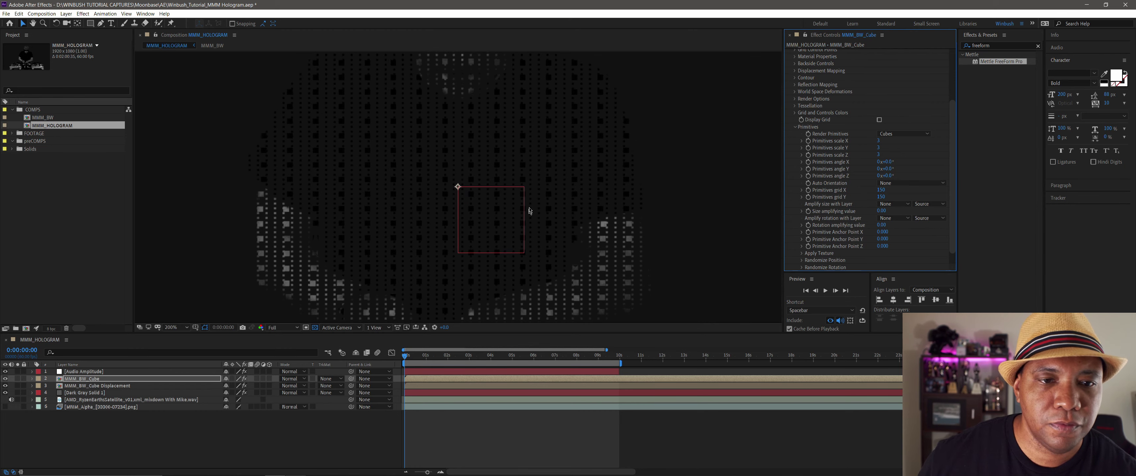
pyautogui.press(',')
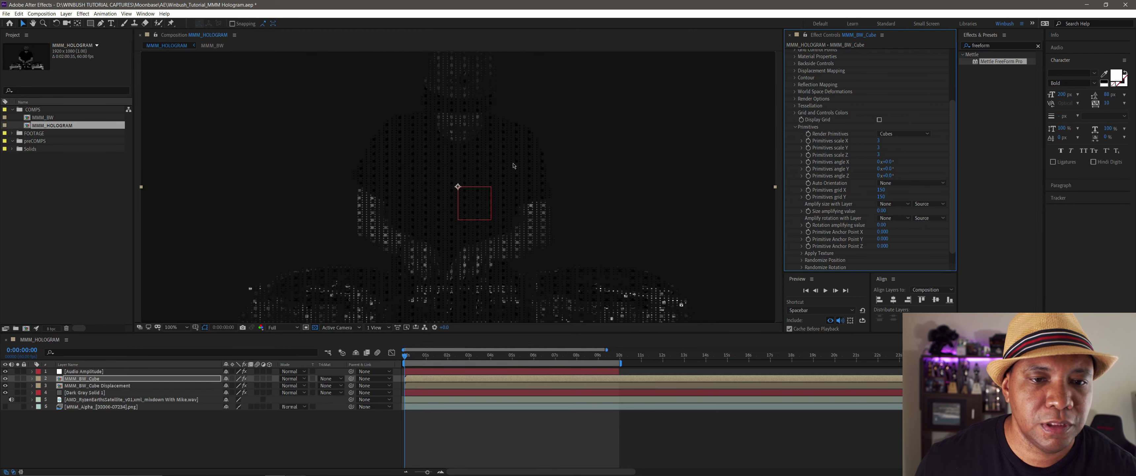
pyautogui.press(',')
pyautogui.press('.')
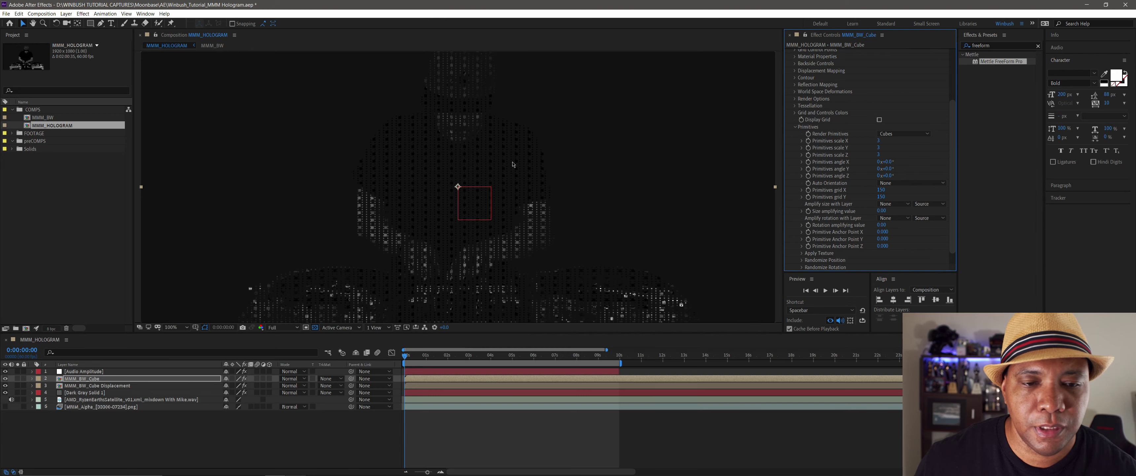
pyautogui.press(',')
pyautogui.press('.')
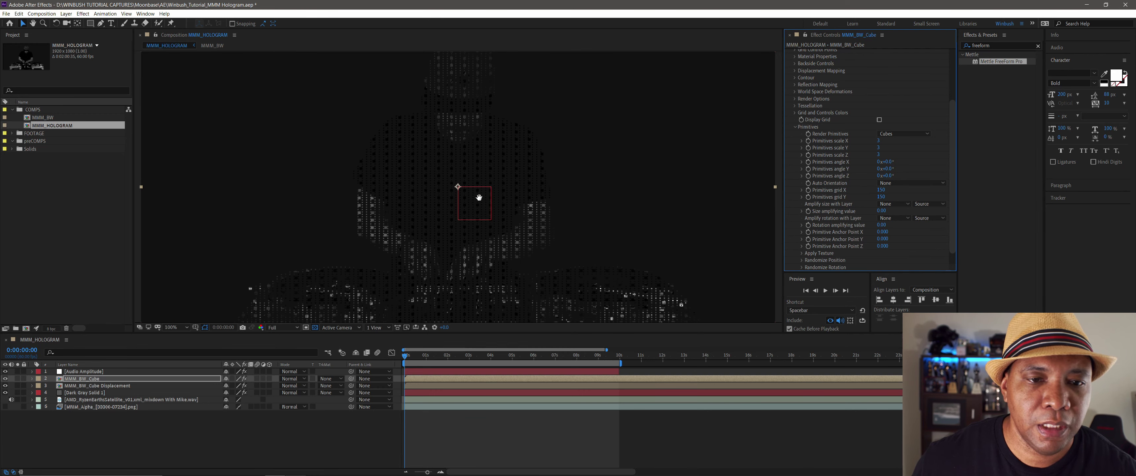
pyautogui.moveTo(478, 198); pyautogui.dragTo(472, 192)
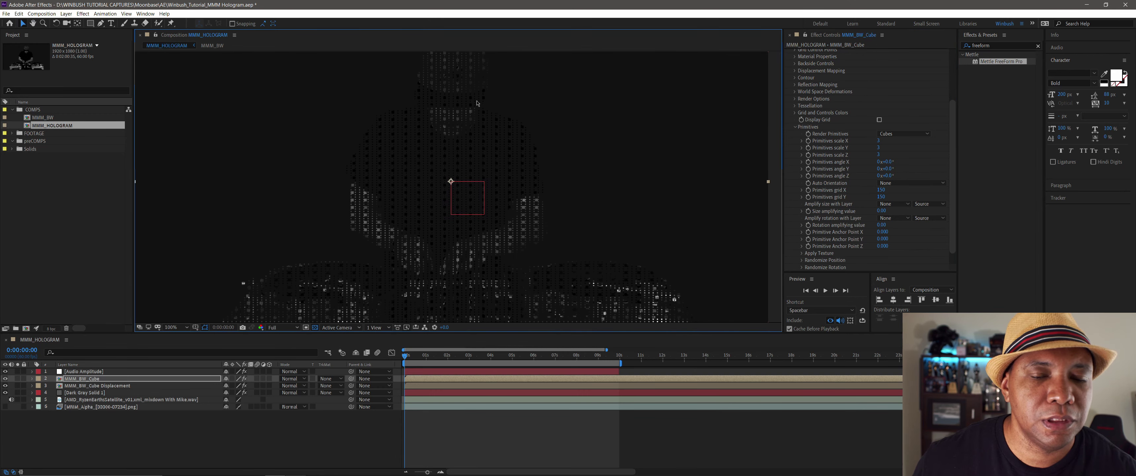
# Step: Duplicate the MMM_BW_Cube layer and rename the copy as MMM_BW_Wireframe
pyautogui.click(92, 379)
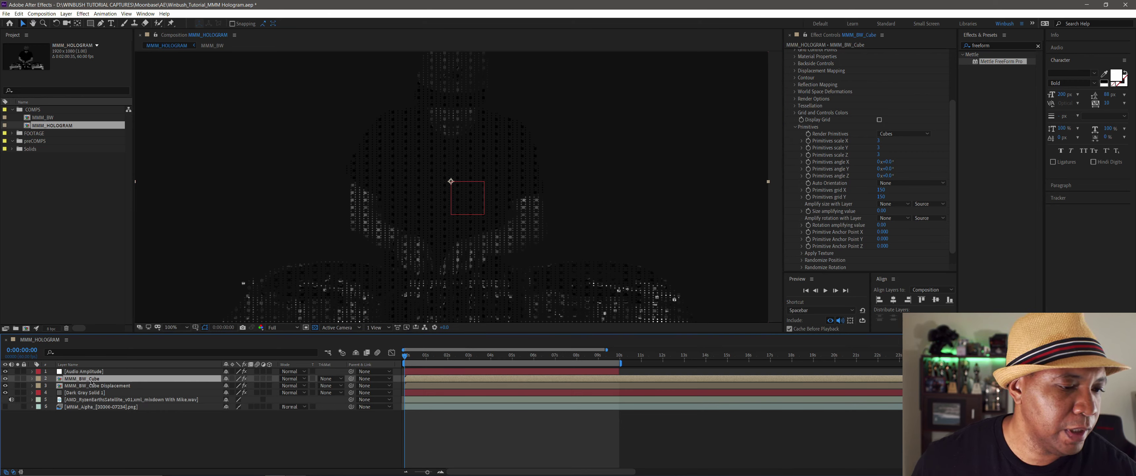
pyautogui.hotkey('ctrl', 'd')
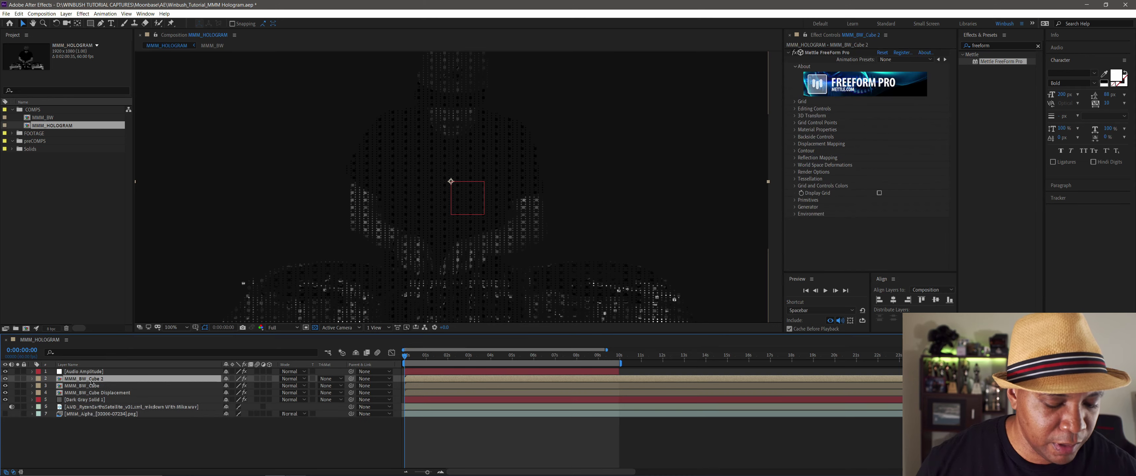
pyautogui.press('Return')
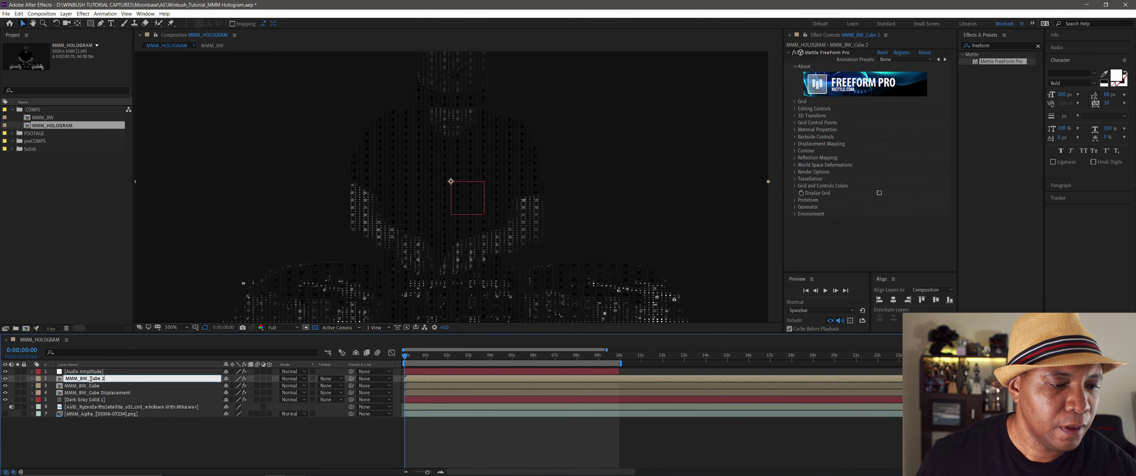
pyautogui.write('MMM_BW_Tu')
pyautogui.press('BackSpace')
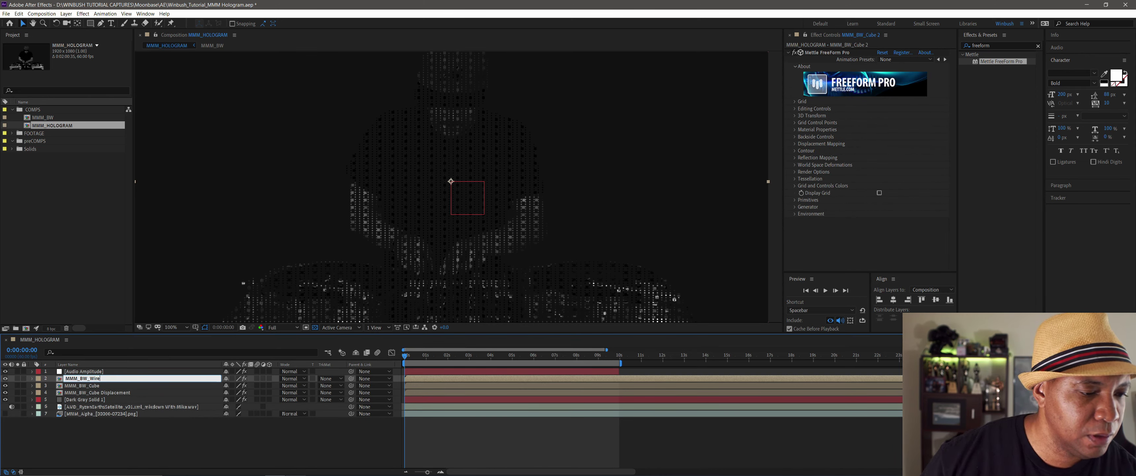
pyautogui.write('ireframe')
pyautogui.press('Return')
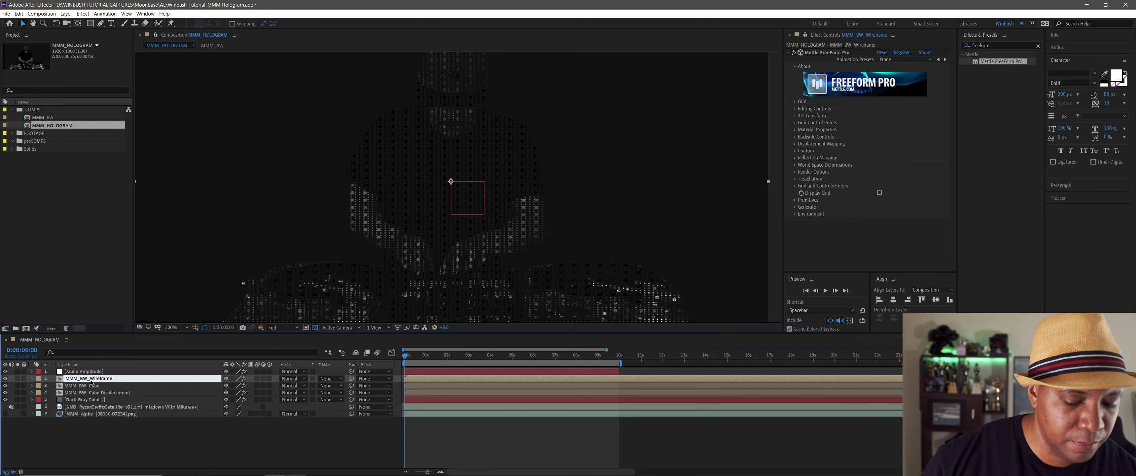
# Step: Reset the FreeForm Pro effect on the MMM_BW_Wireframe layer and turn off Display Grid
pyautogui.click(948, 53)
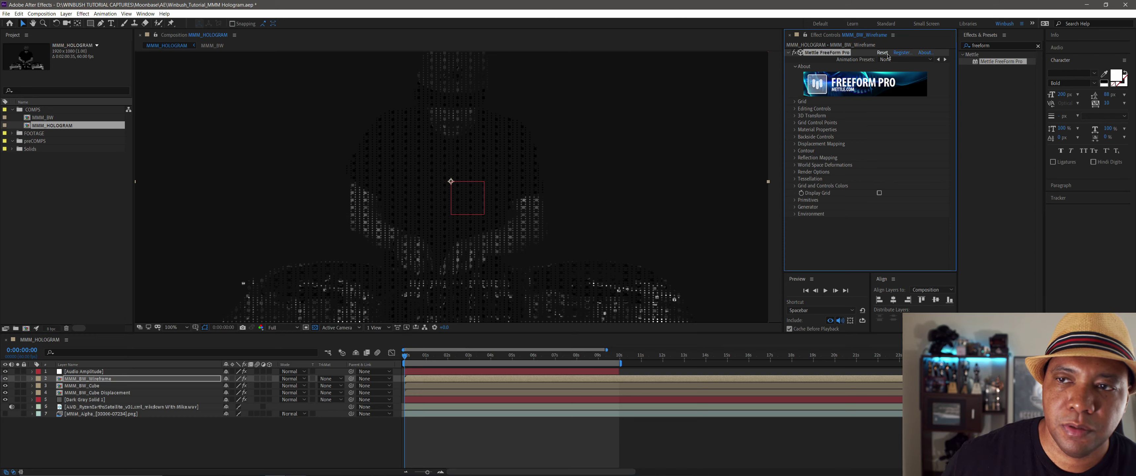
pyautogui.click(878, 193)
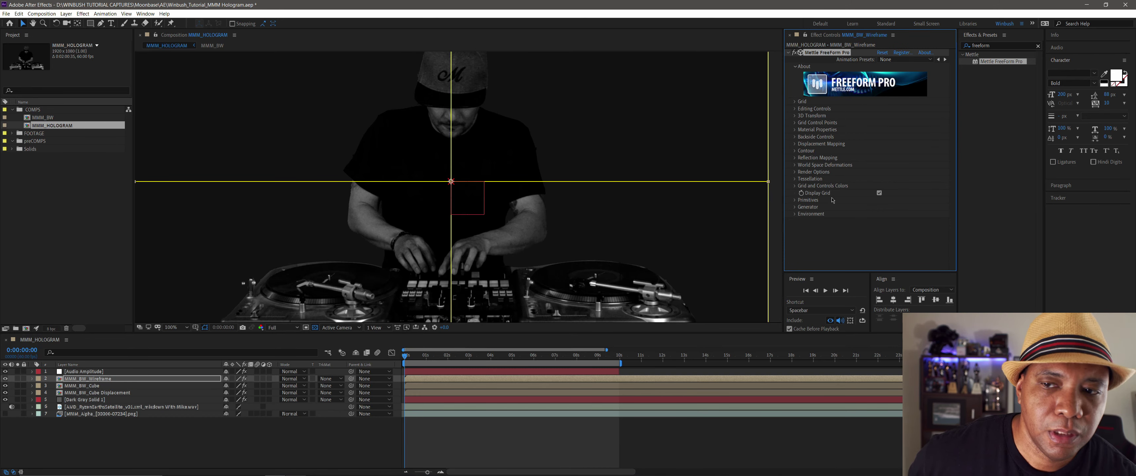
pyautogui.click(879, 193)
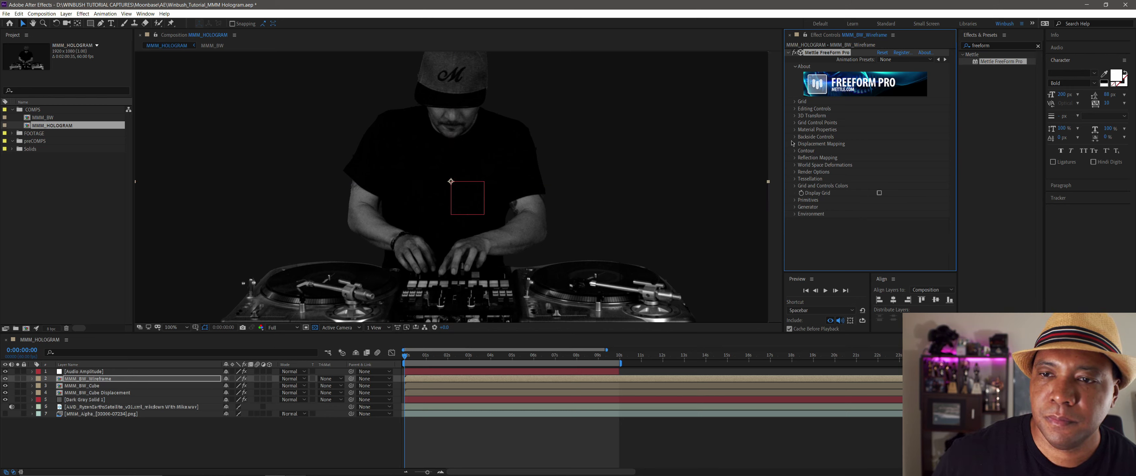
# Step: Set the Render Mode to Wireframe in the MMM_BW_Wireframe layer's FreeForm Pro render options
pyautogui.click(795, 172)
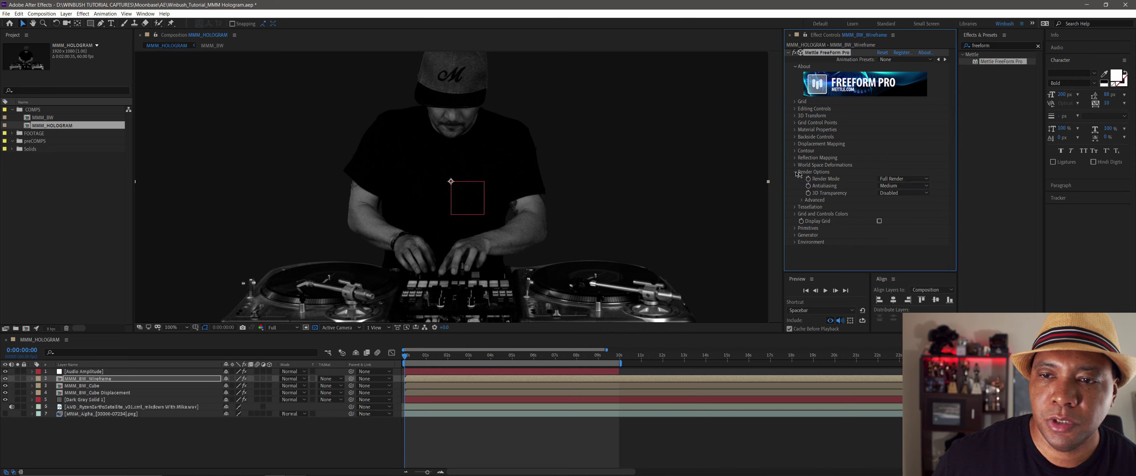
pyautogui.click(878, 178)
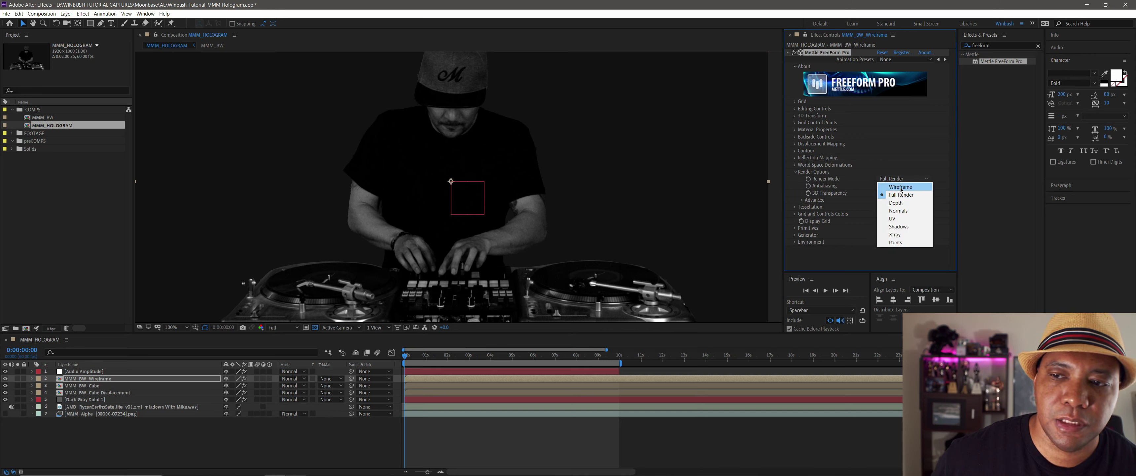
pyautogui.click(901, 187)
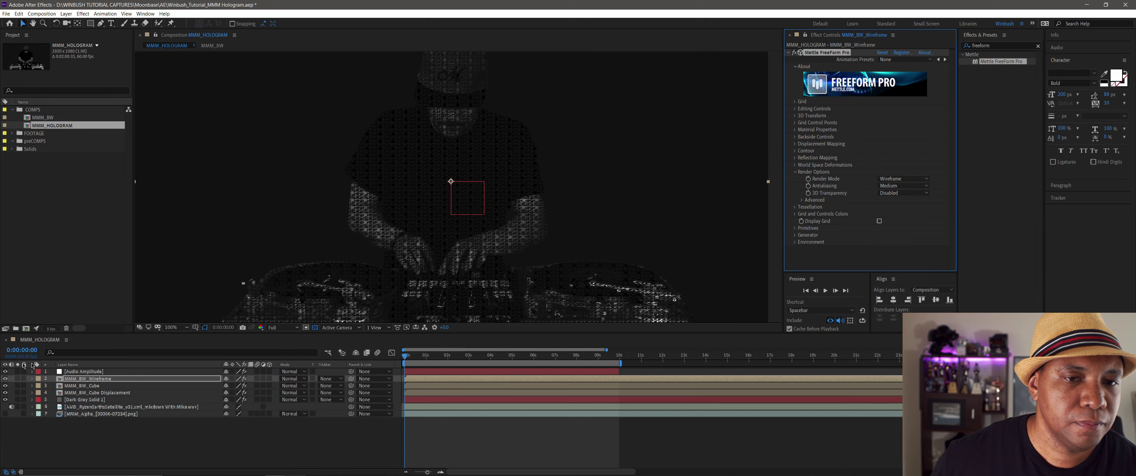
# Step: Temporarily solo the MMM_BW_Wireframe and Dark Gray Solid 1 layers to inspect the wireframe mesh on its own
pyautogui.click(18, 379)
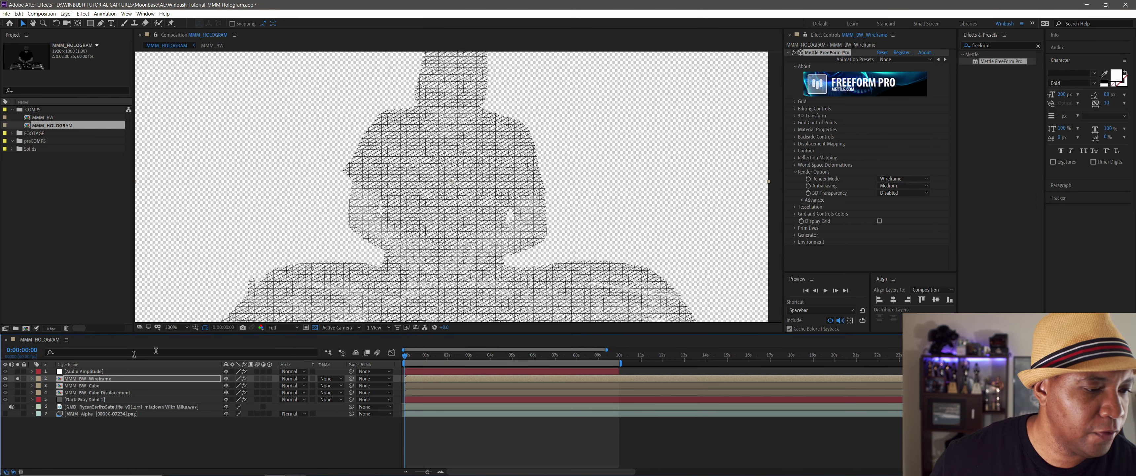
pyautogui.click(18, 400)
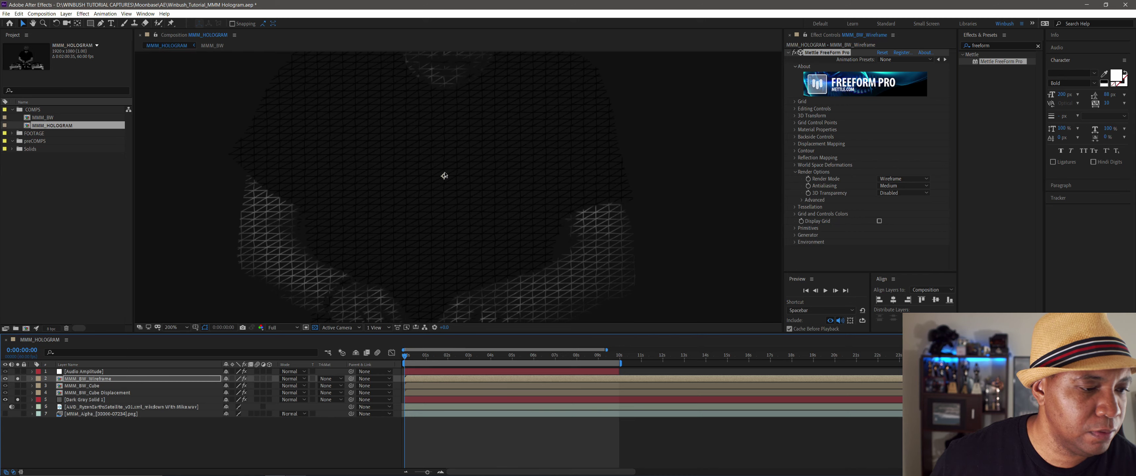
pyautogui.press('.')
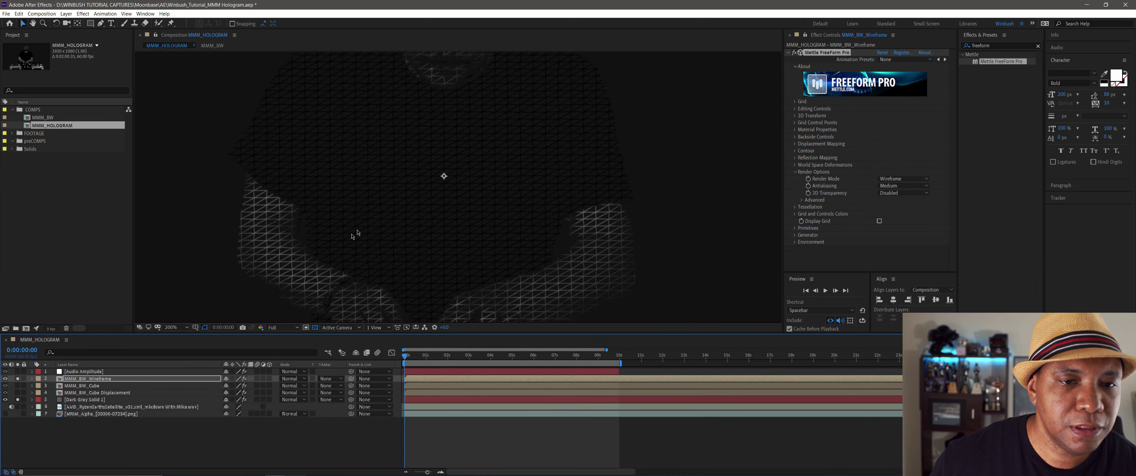
pyautogui.press(',')
pyautogui.moveTo(406, 355); pyautogui.dragTo(381, 339)
pyautogui.click(17, 379)
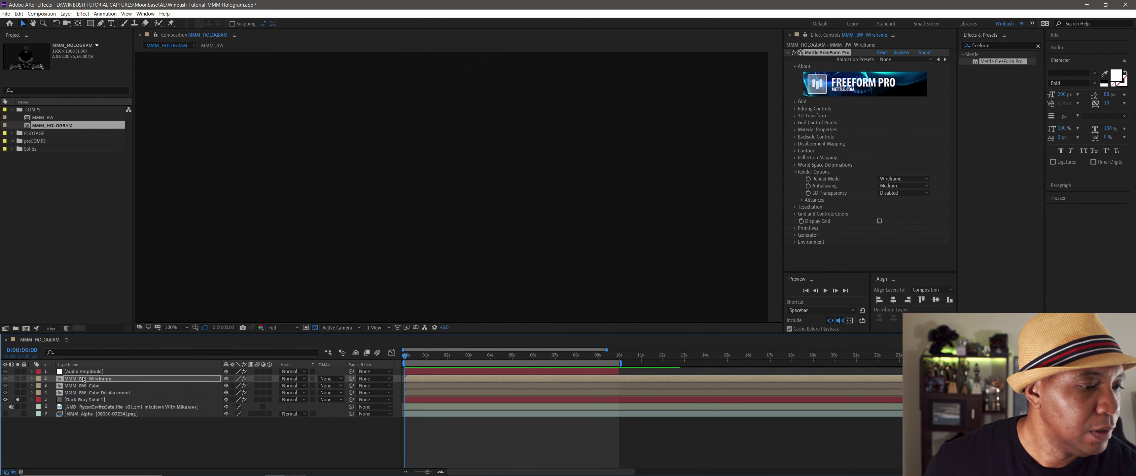
# Step: Move the MMM_BW_Wireframe layer below the MMM_BW_Cube Displacement layer
pyautogui.click(85, 379)
pyautogui.moveTo(82, 387); pyautogui.dragTo(101, 397)
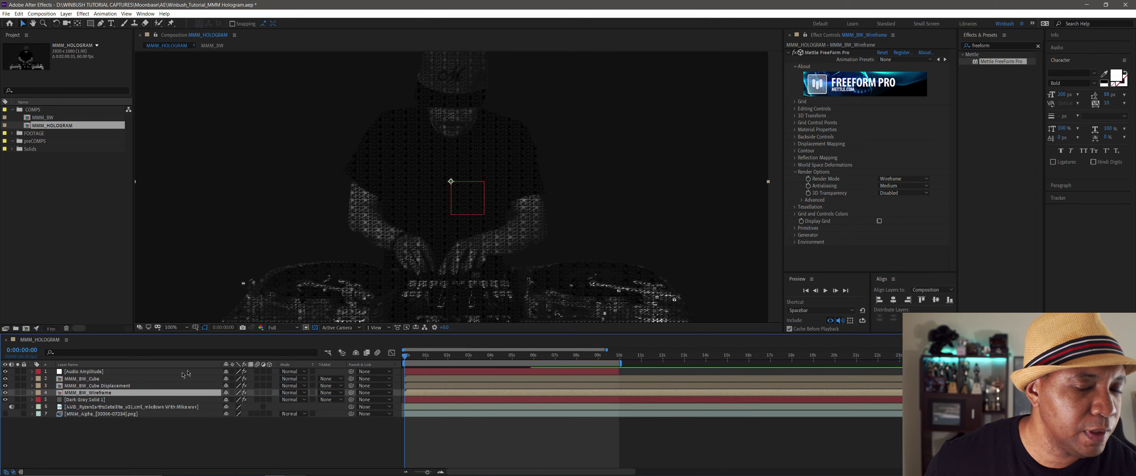
# Step: Solo the Dark Gray Solid 1 and MMM_BW_Wireframe layers so the wireframe is isolated for coloring
pyautogui.press('/')
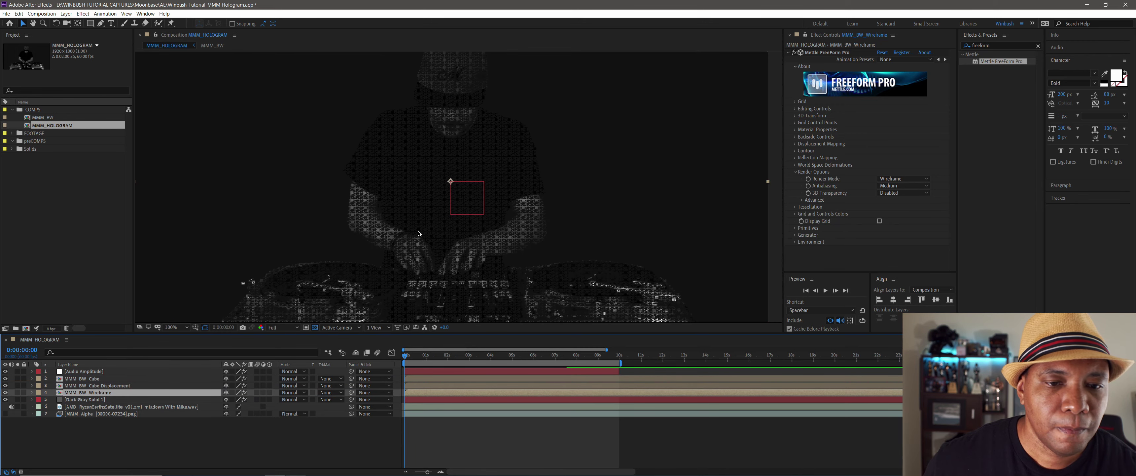
pyautogui.click(82, 399)
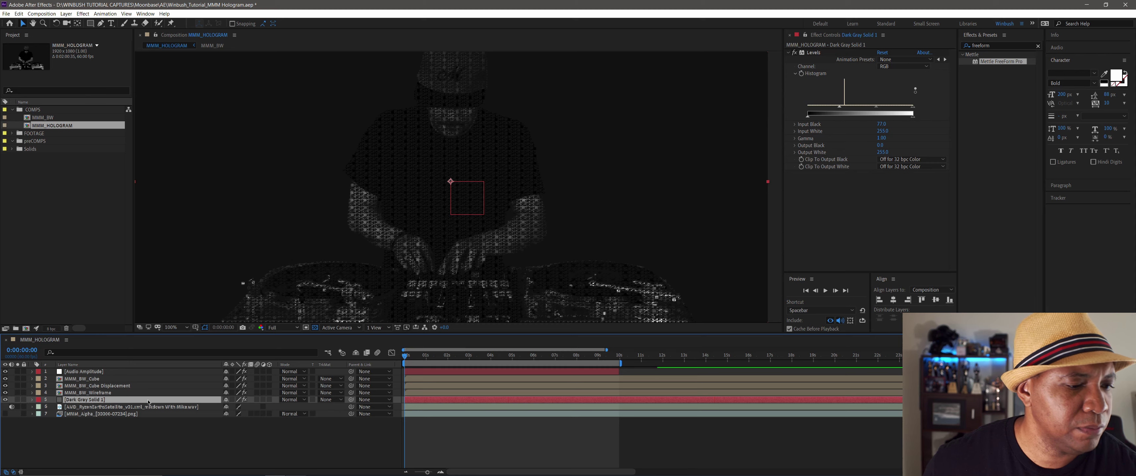
pyautogui.hotkey('ctrl', 'Up')
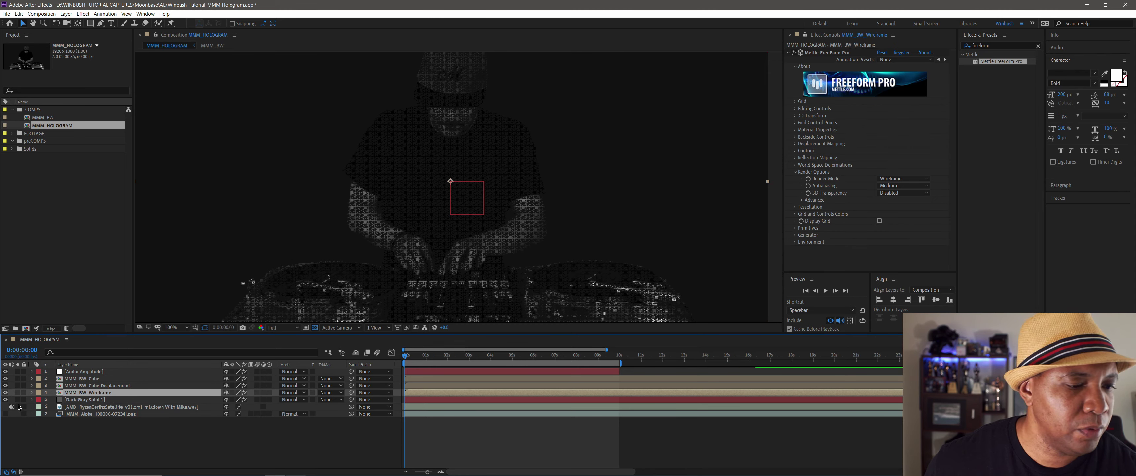
pyautogui.click(18, 399)
pyautogui.click(96, 400)
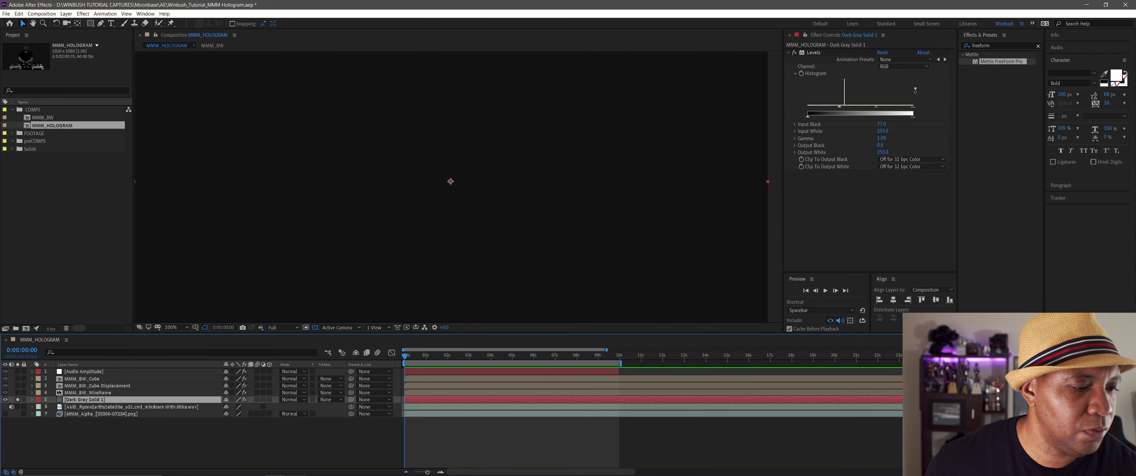
pyautogui.click(17, 392)
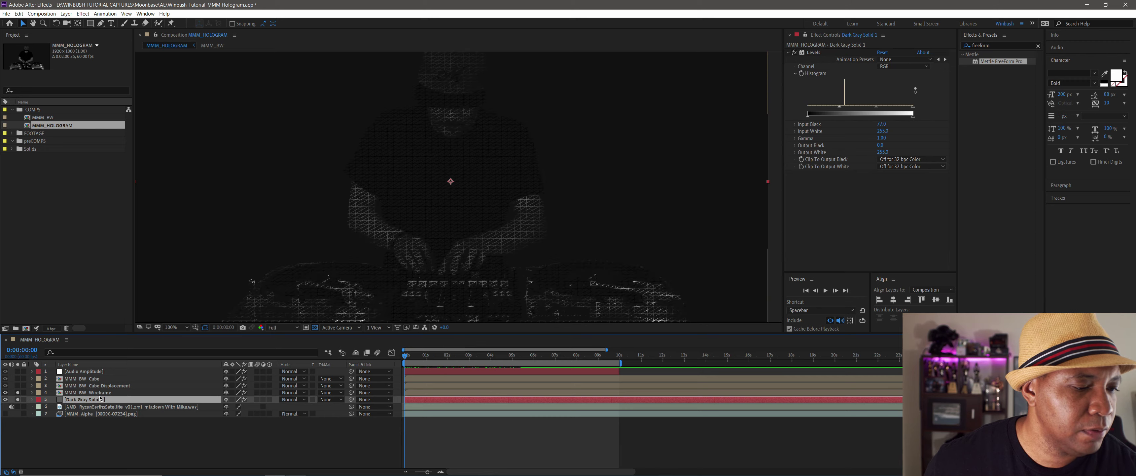
pyautogui.hotkey('ctrl', 'Up')
# Step: Find the Tritone color correction effect and apply it to the MMM_BW_Wireframe layer after FreeForm Pro
pyautogui.click(788, 53)
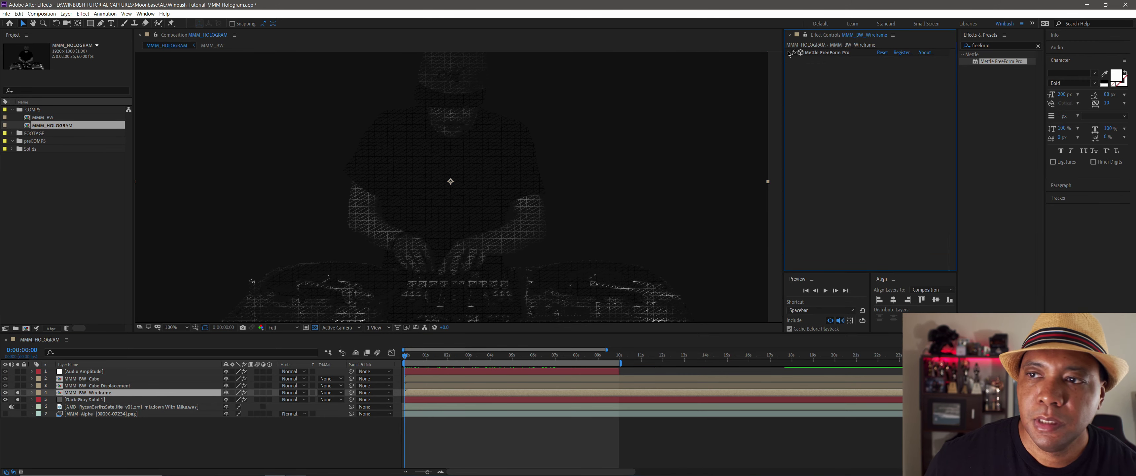
pyautogui.click(935, 52)
pyautogui.click(1002, 46)
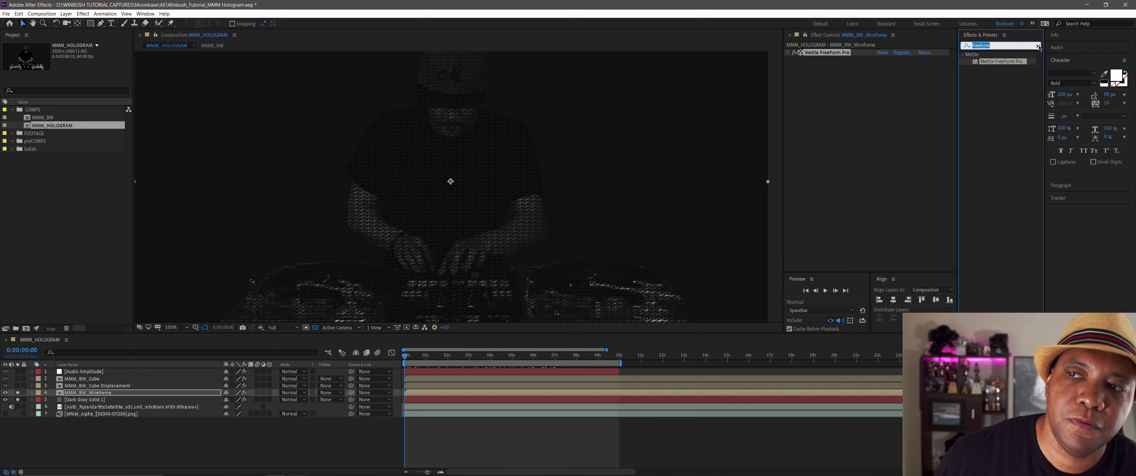
pyautogui.write('tritone')
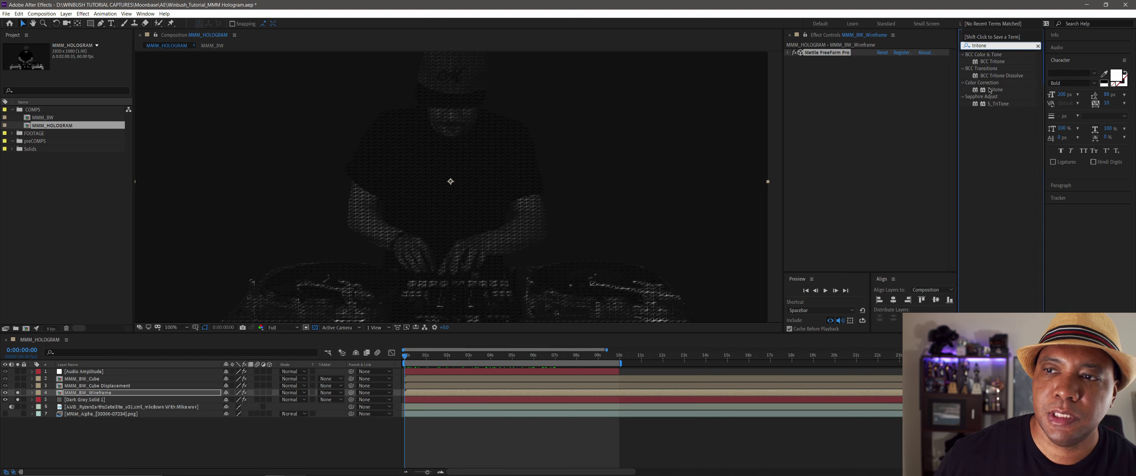
pyautogui.moveTo(995, 92); pyautogui.dragTo(858, 105)
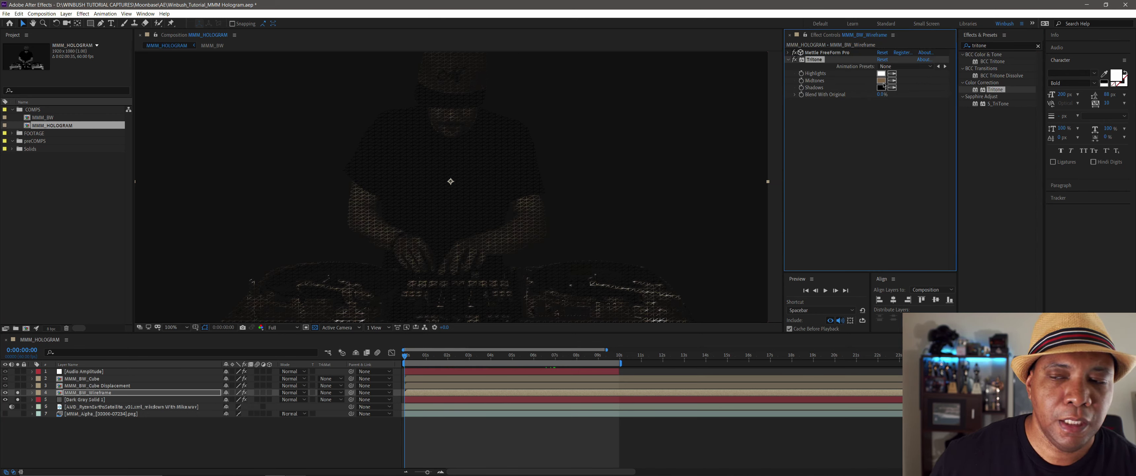
# Step: Set the Tritone Midtones color of the MMM_BW_Wireframe layer to a saturated bright blue with a hue of 213°
pyautogui.click(882, 82)
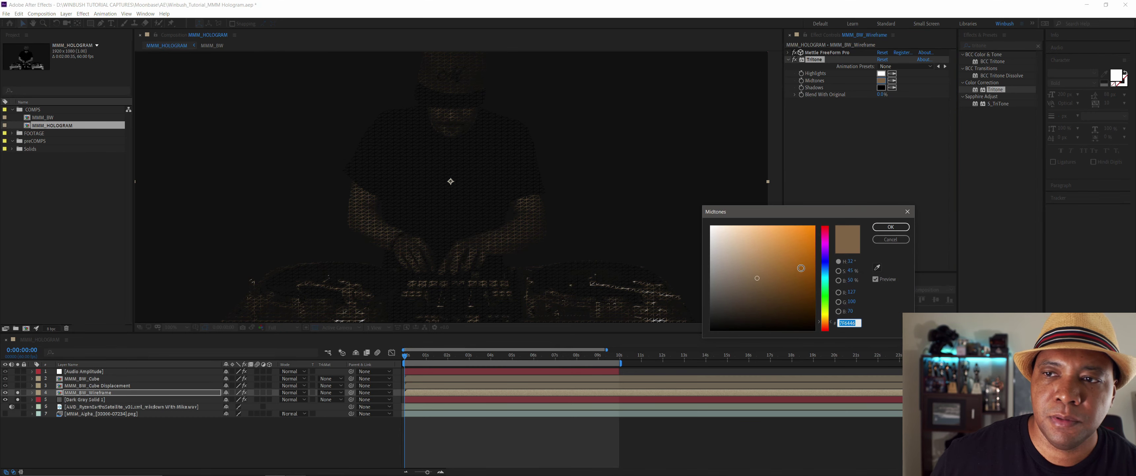
pyautogui.moveTo(825, 266); pyautogui.dragTo(828, 270)
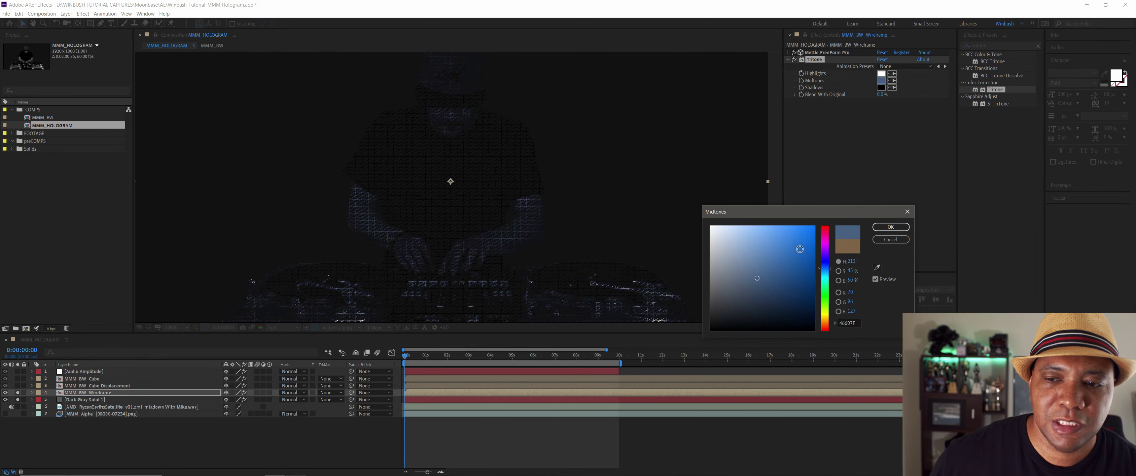
pyautogui.moveTo(812, 227)
pyautogui.mouseDown()
pyautogui.moveTo(789, 214)
pyautogui.moveTo(806, 208)
pyautogui.mouseUp()
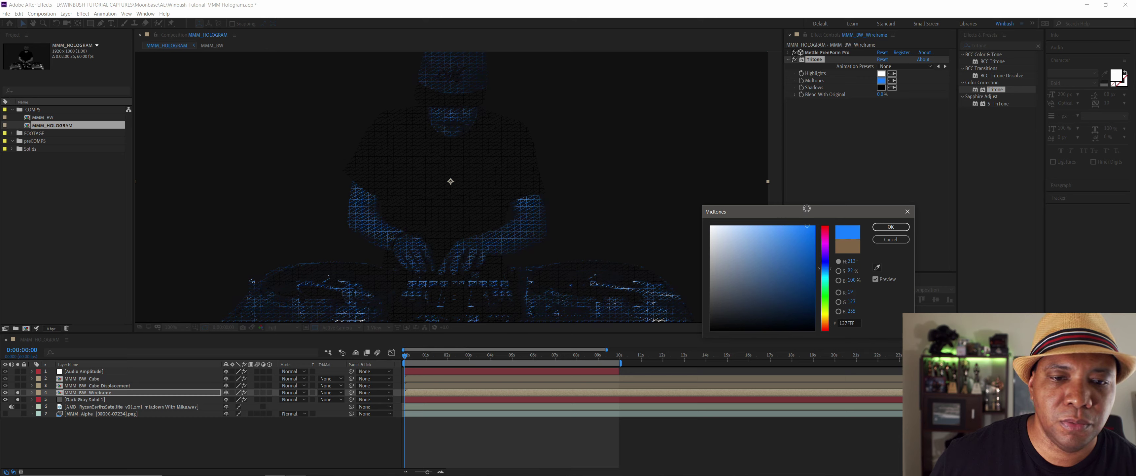
pyautogui.click(882, 226)
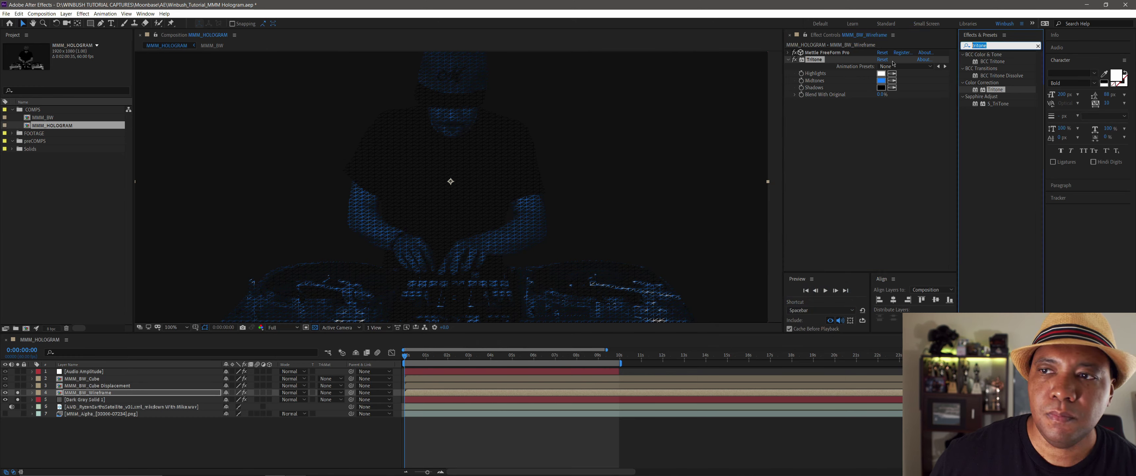
# Step: Apply the Glow effect to the MMM_BW_Wireframe layer after Tritone and inspect the glowing wireframe in an enlarged composition view
pyautogui.write('glow')
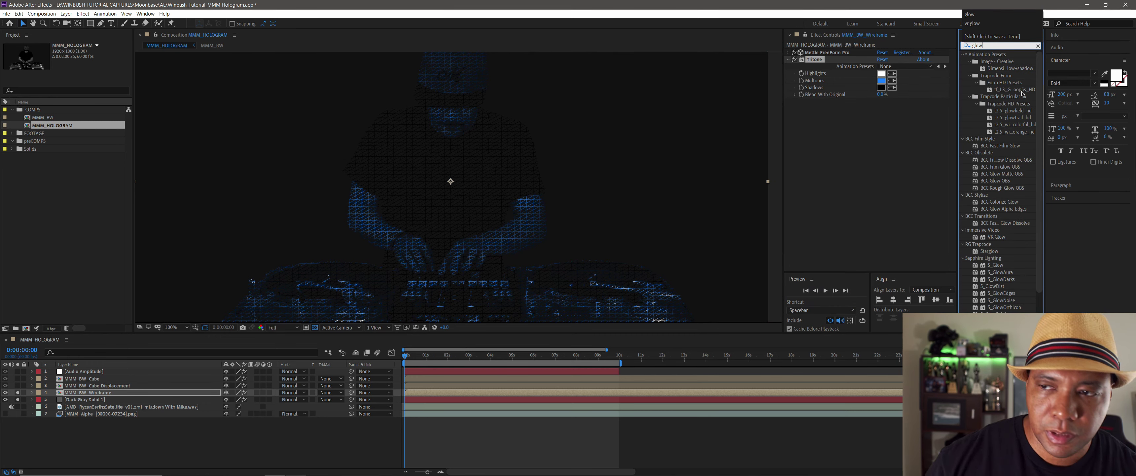
pyautogui.scroll(-2, 1010, 221)
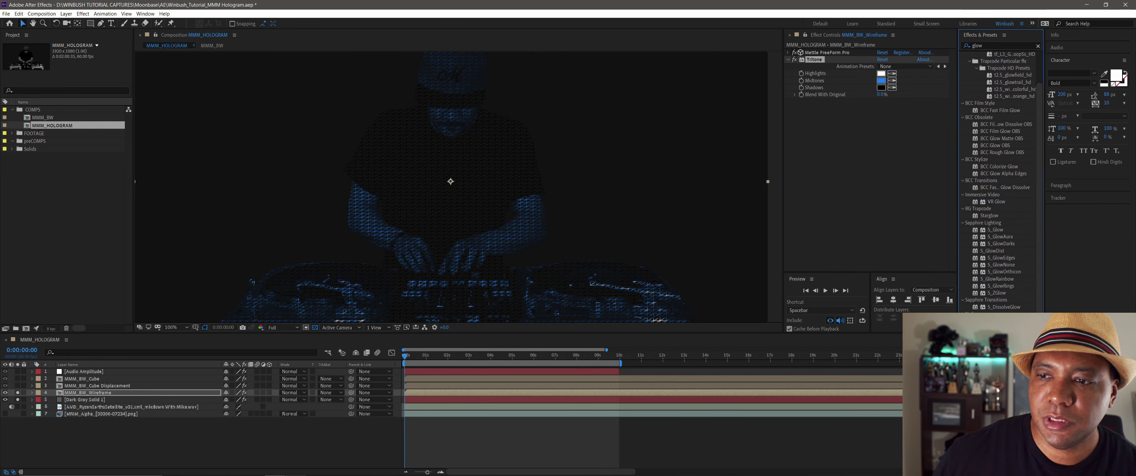
pyautogui.moveTo(953, 270); pyautogui.dragTo(859, 159)
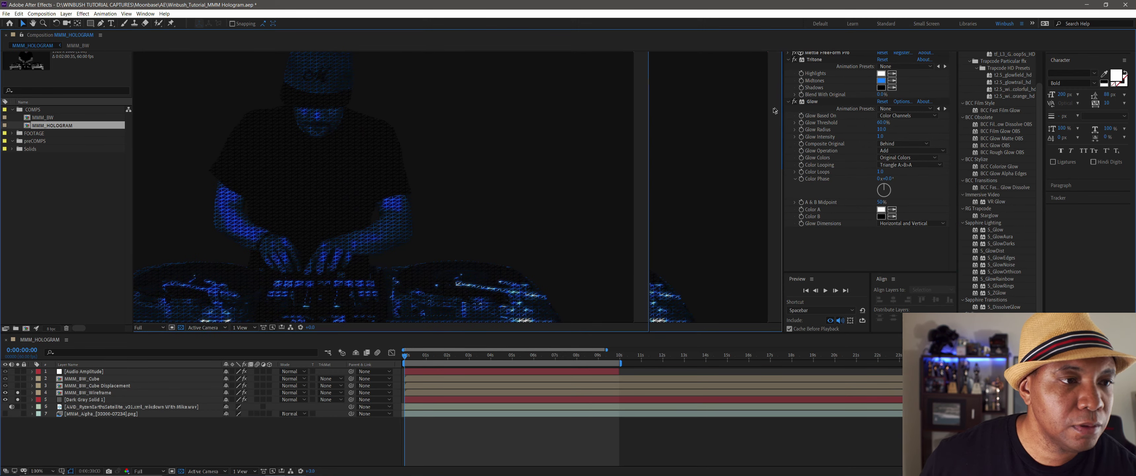
pyautogui.press('`')
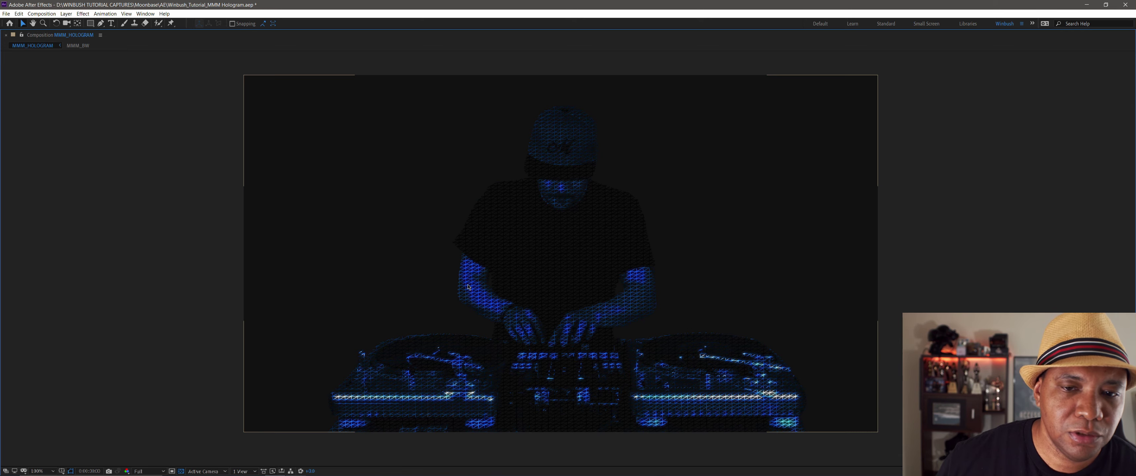
pyautogui.press('`')
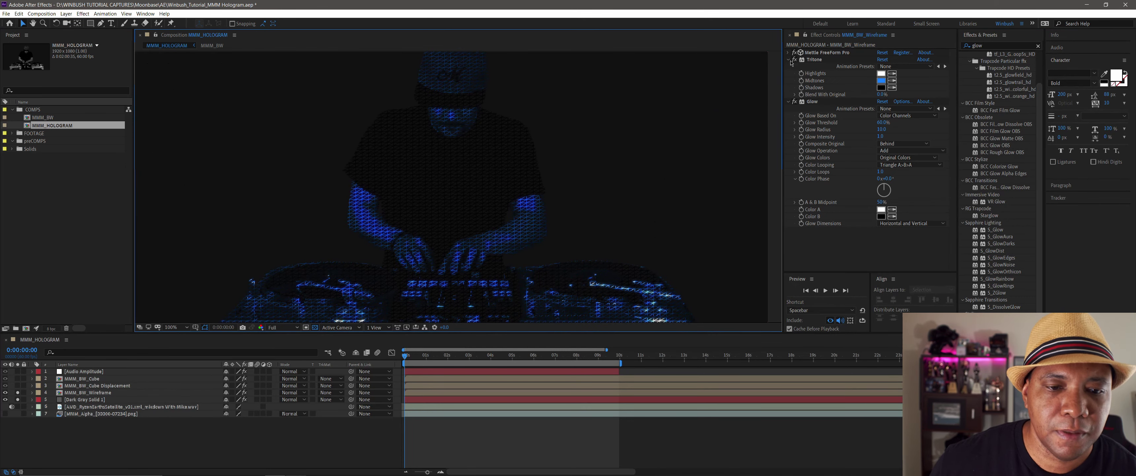
# Step: Copy the Tritone and Glow effects from MMM_BW_Wireframe to MMM_BW_Cube Displacement, and unsolo the isolated layers
pyautogui.click(789, 60)
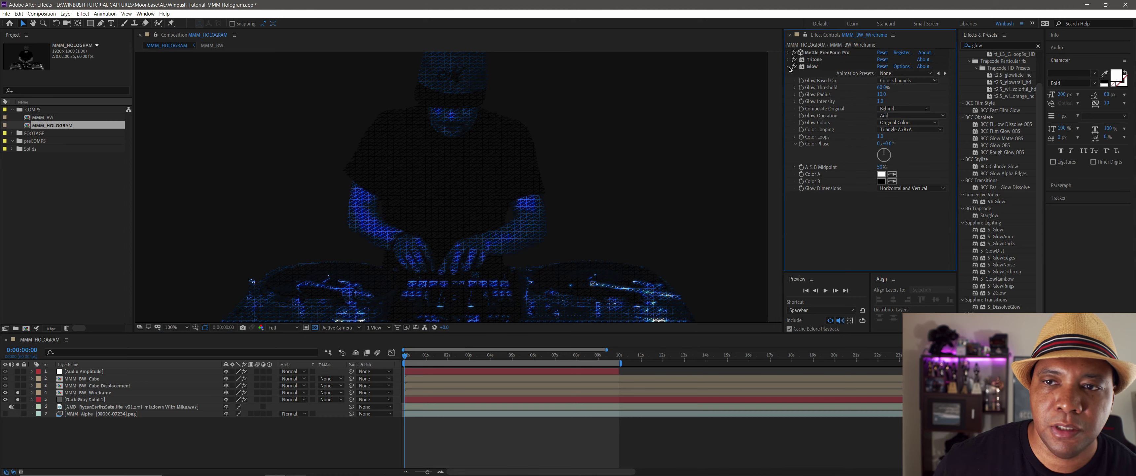
pyautogui.click(789, 67)
pyautogui.click(817, 60)
pyautogui.keyDown('shift'); pyautogui.click(816, 69); pyautogui.keyUp('shift')
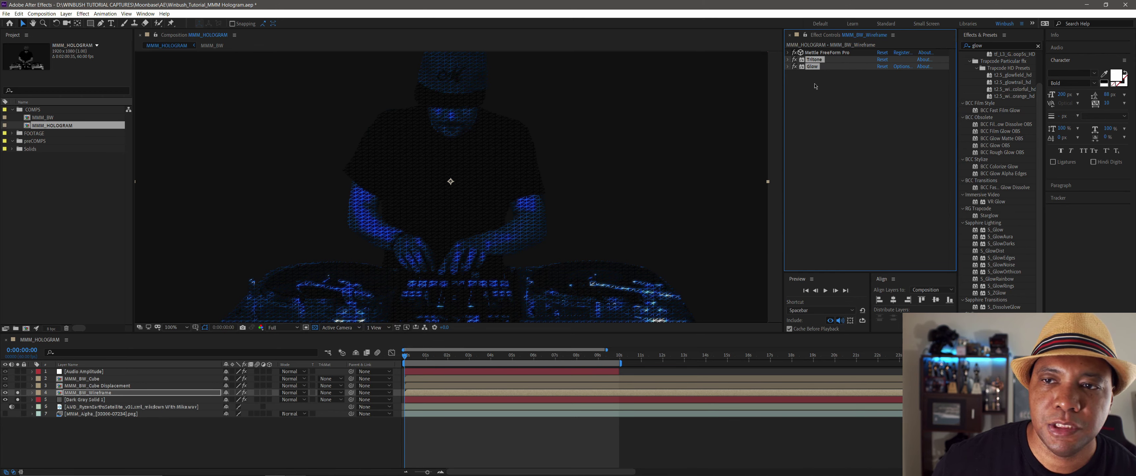
pyautogui.click(104, 386)
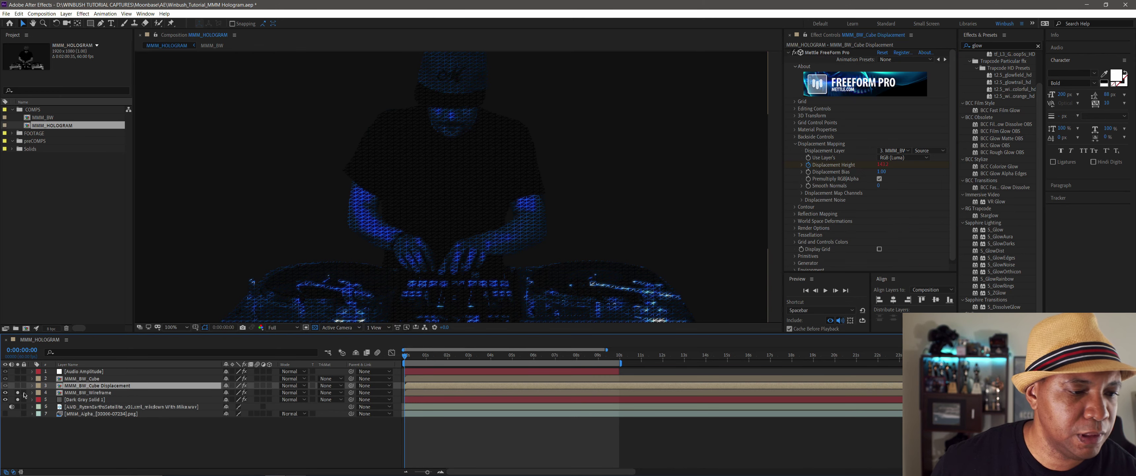
pyautogui.click(17, 392)
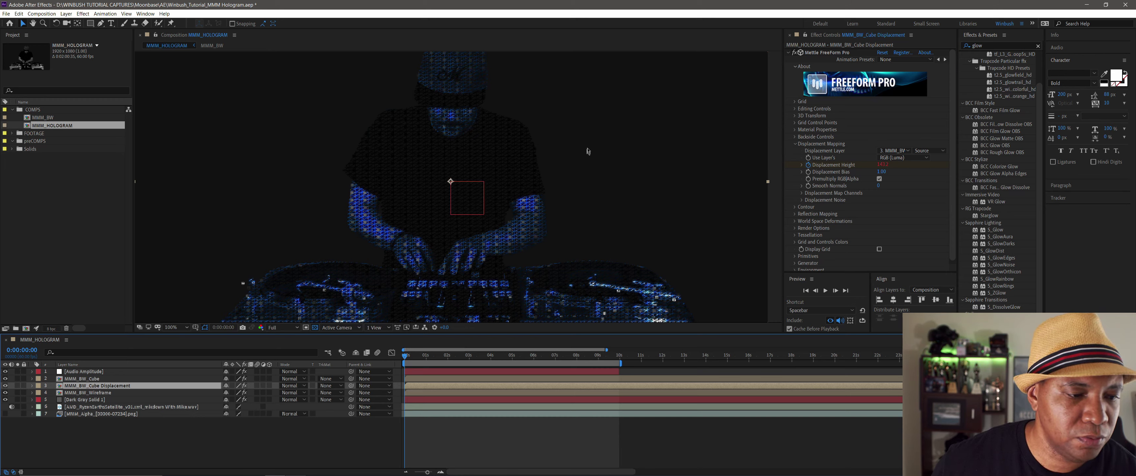
pyautogui.click(788, 53)
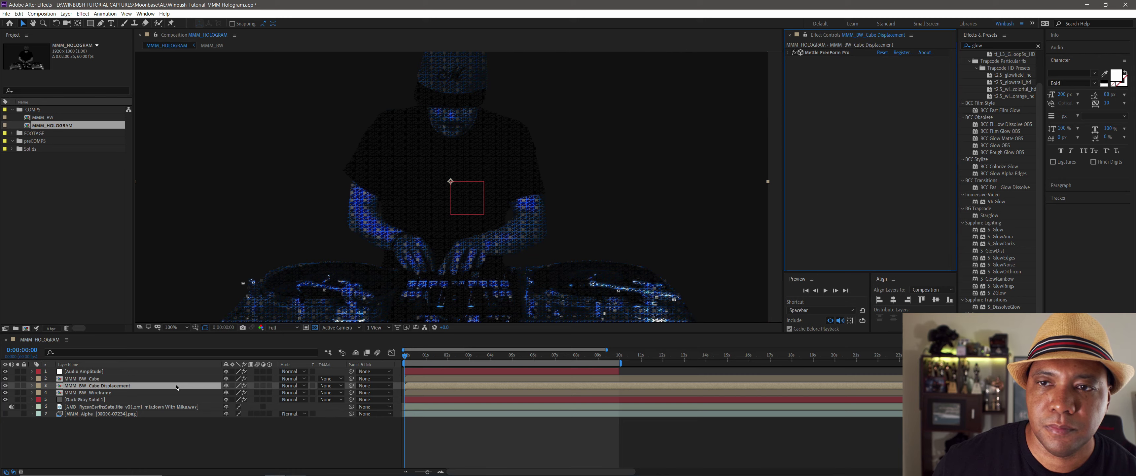
pyautogui.hotkey('ctrl', 'v')
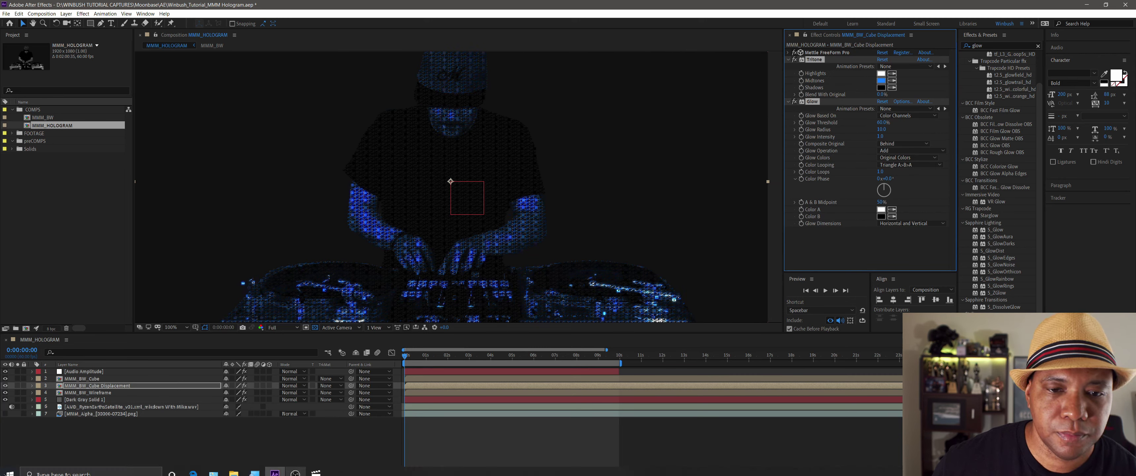
# Step: Paste the copied Tritone and Glow effects onto the MMM_BW_Cube layer
pyautogui.click(120, 379)
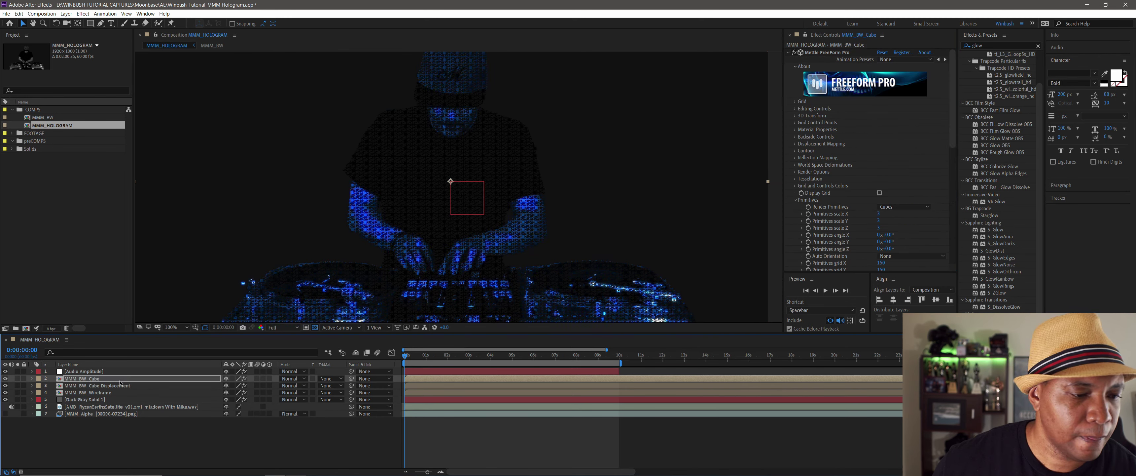
pyautogui.click(111, 446)
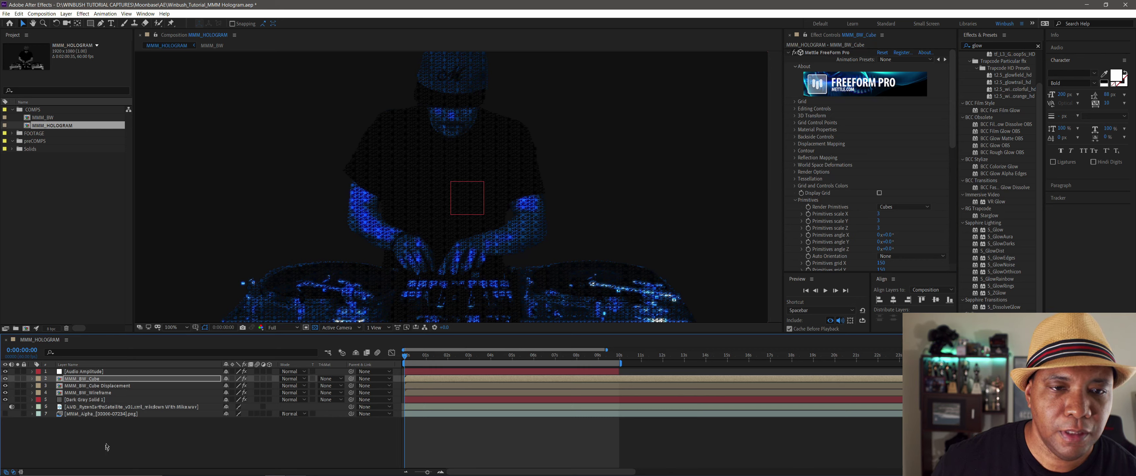
pyautogui.click(96, 379)
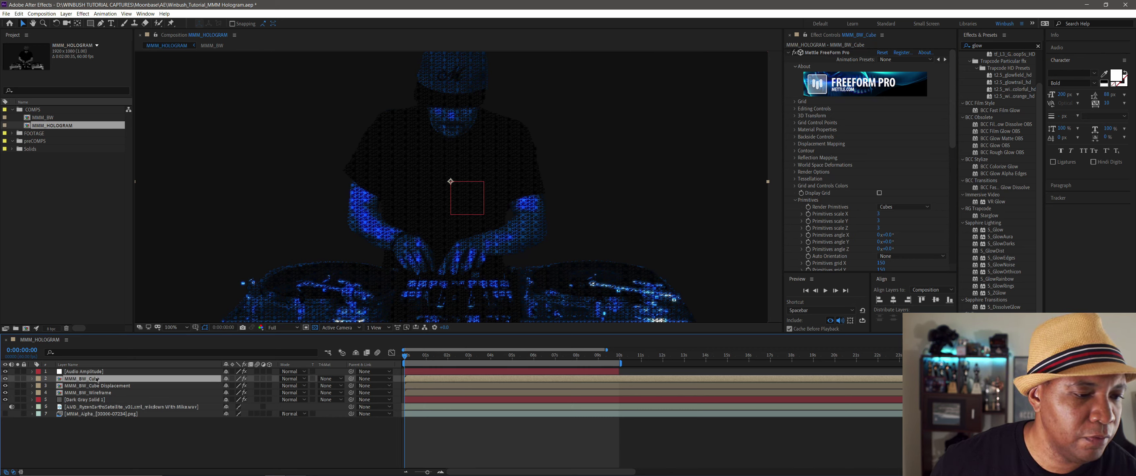
pyautogui.click(788, 53)
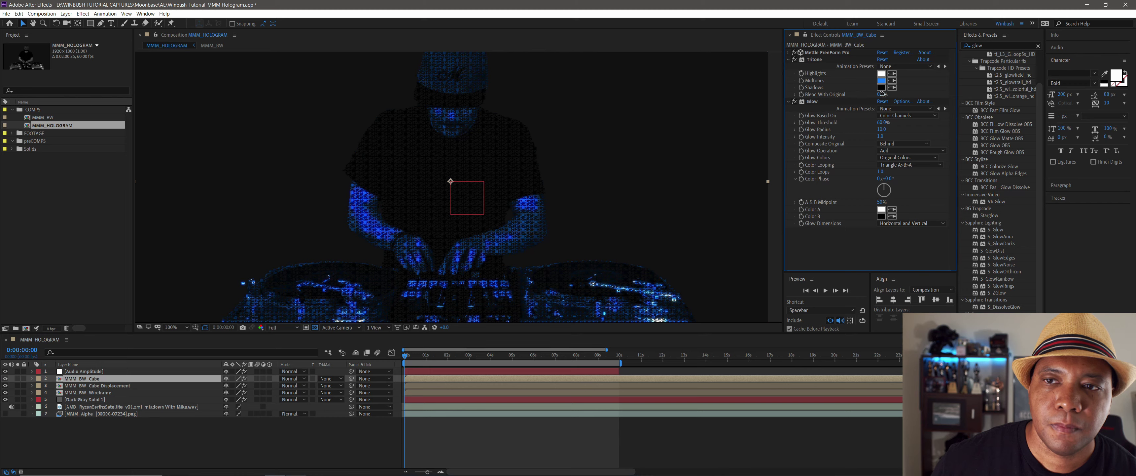
# Step: Set the Tritone Midtones color of the MMM_BW_Cube layer to pale blue C4DFFF
pyautogui.click(882, 81)
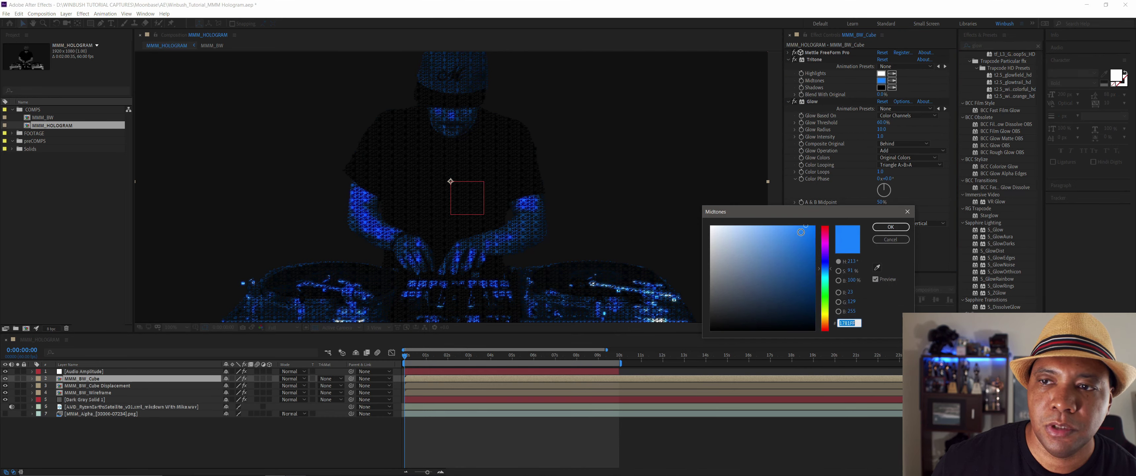
pyautogui.moveTo(801, 232)
pyautogui.mouseDown()
pyautogui.moveTo(704, 197)
pyautogui.moveTo(732, 199)
pyautogui.mouseUp()
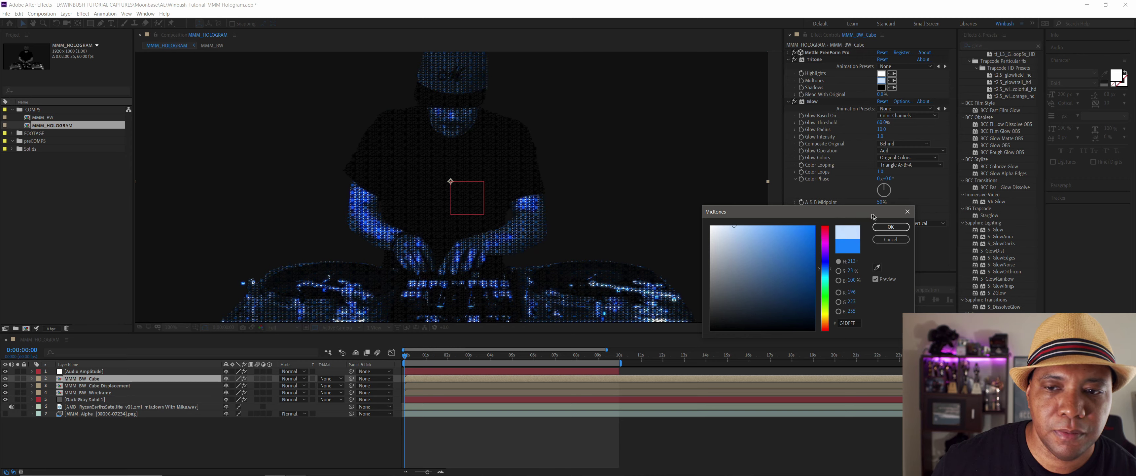
pyautogui.click(891, 226)
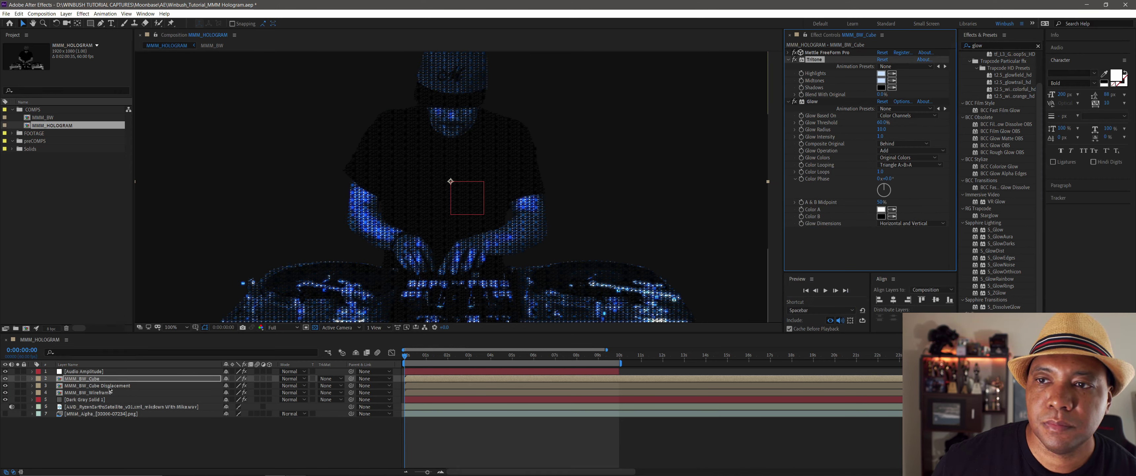
# Step: Set the Tritone Midtones color of the MMM_BW_Cube Displacement layer to light blue 6EB0FF and preview the hologram at 0:00:01:11
pyautogui.click(110, 385)
pyautogui.click(882, 80)
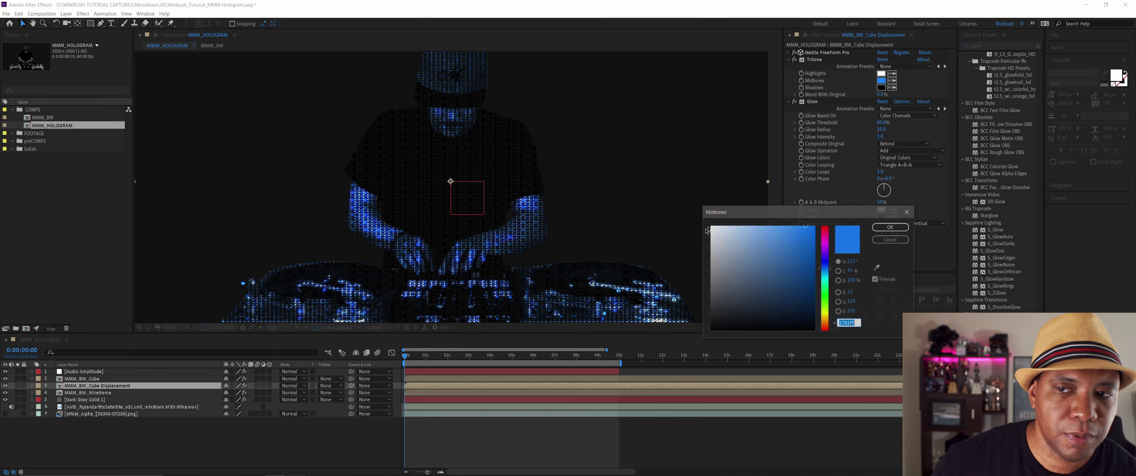
pyautogui.moveTo(803, 226); pyautogui.dragTo(769, 219)
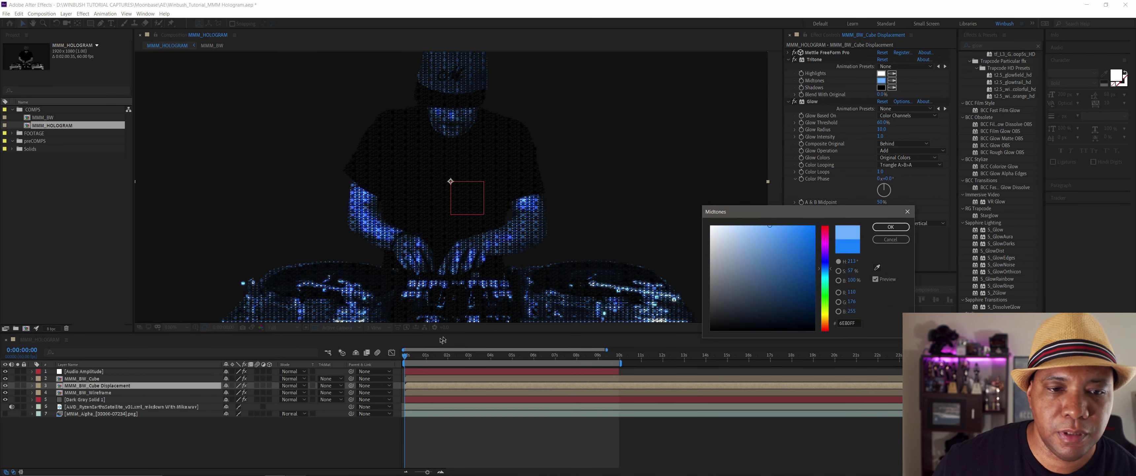
pyautogui.click(414, 360)
pyautogui.press('Return')
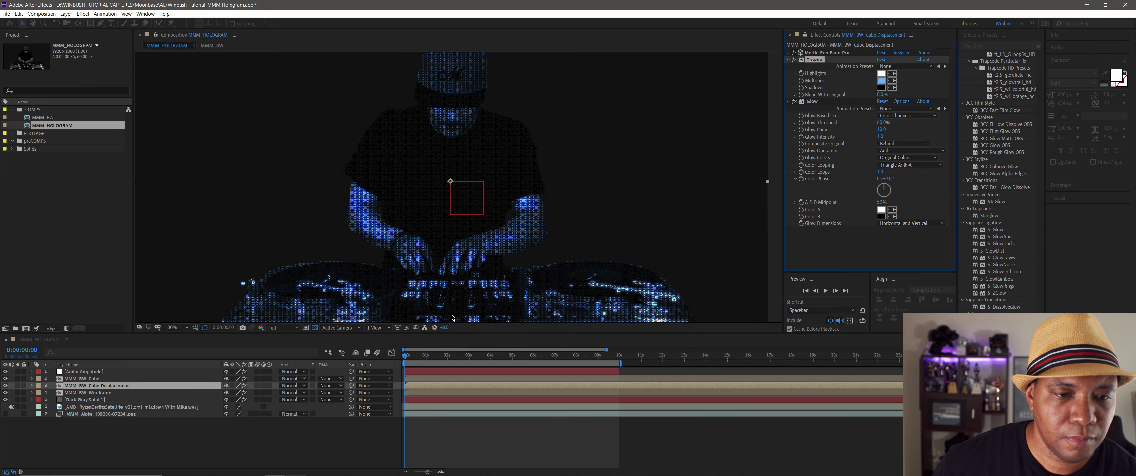
pyautogui.moveTo(424, 356); pyautogui.dragTo(431, 360)
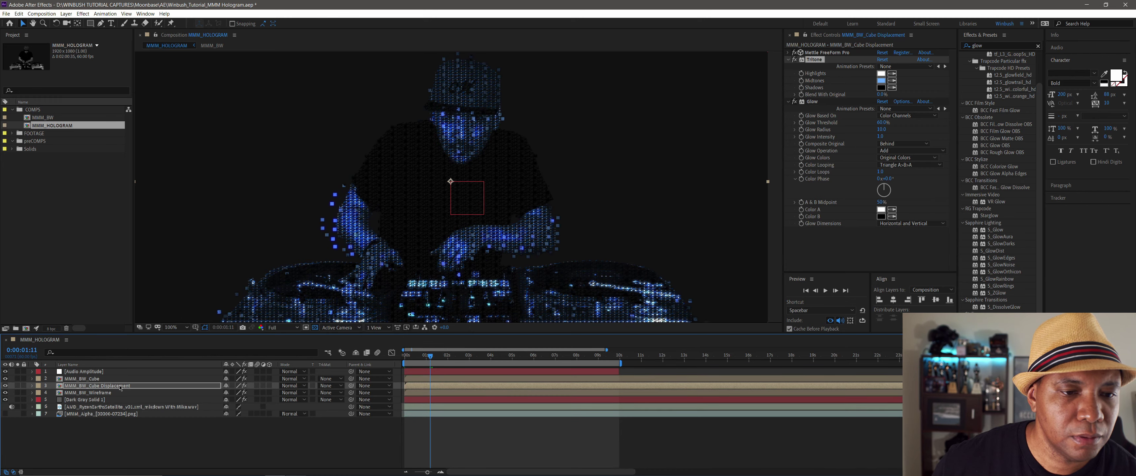
# Step: Set the Tritone Midtones color of the MMM_BW_Cube Displacement layer to very pale blue E0EEFF
pyautogui.click(822, 117)
pyautogui.click(881, 81)
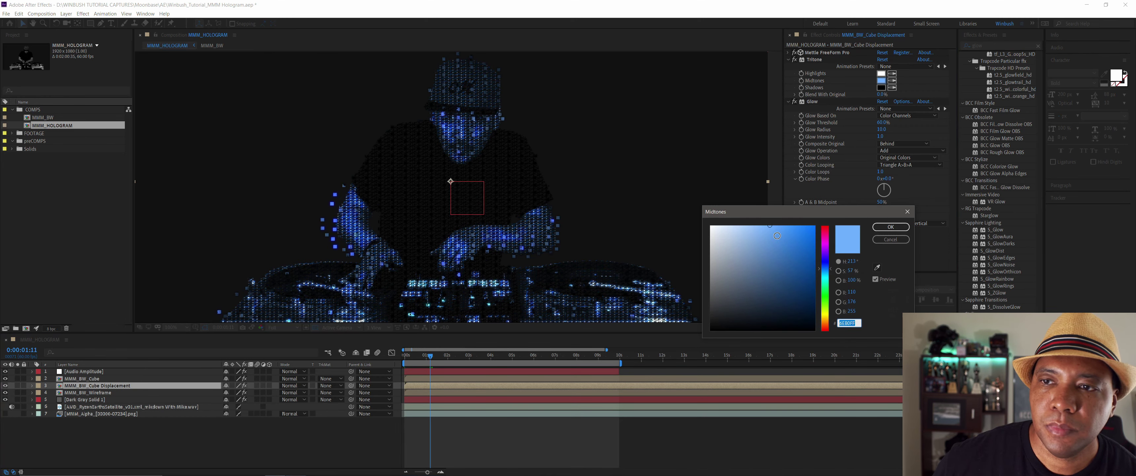
pyautogui.moveTo(770, 231); pyautogui.dragTo(722, 218)
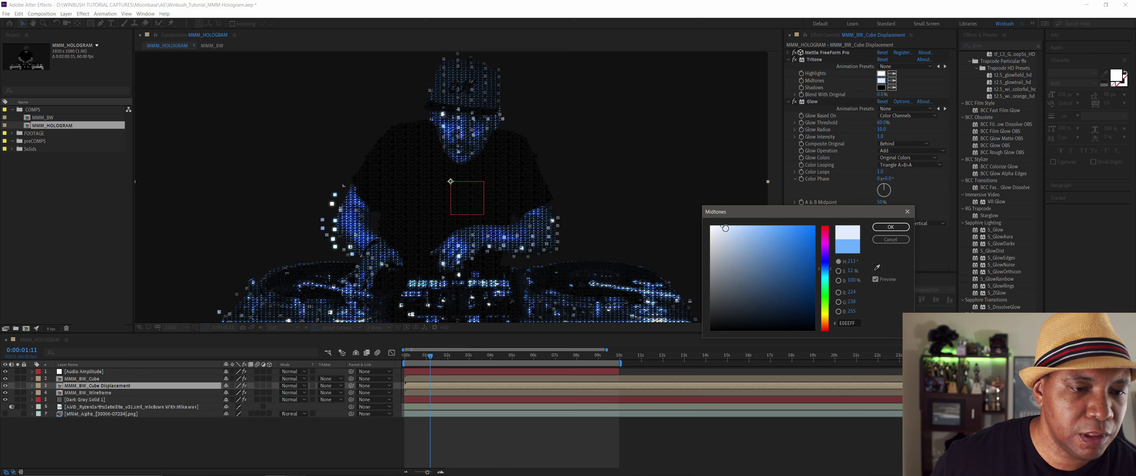
pyautogui.click(891, 226)
# Step: Set the Tritone Midtones color of the MMM_BW_Cube layer to white FFFFFF
pyautogui.click(110, 376)
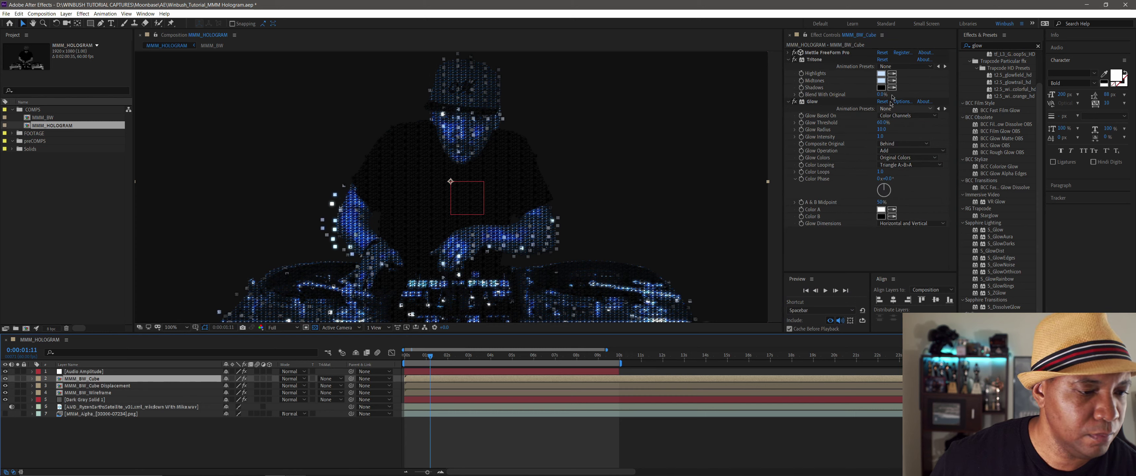
pyautogui.click(881, 80)
pyautogui.moveTo(729, 231); pyautogui.dragTo(713, 225)
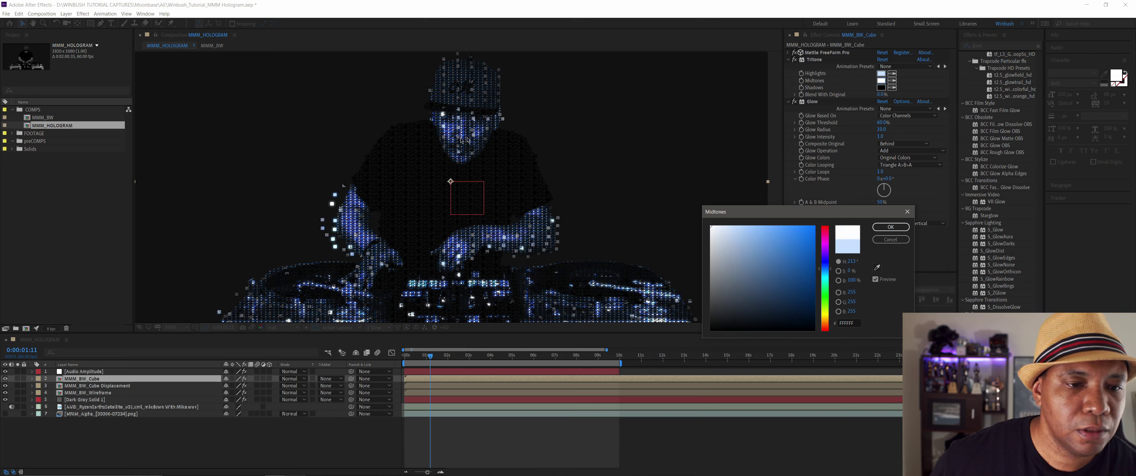
pyautogui.click(891, 226)
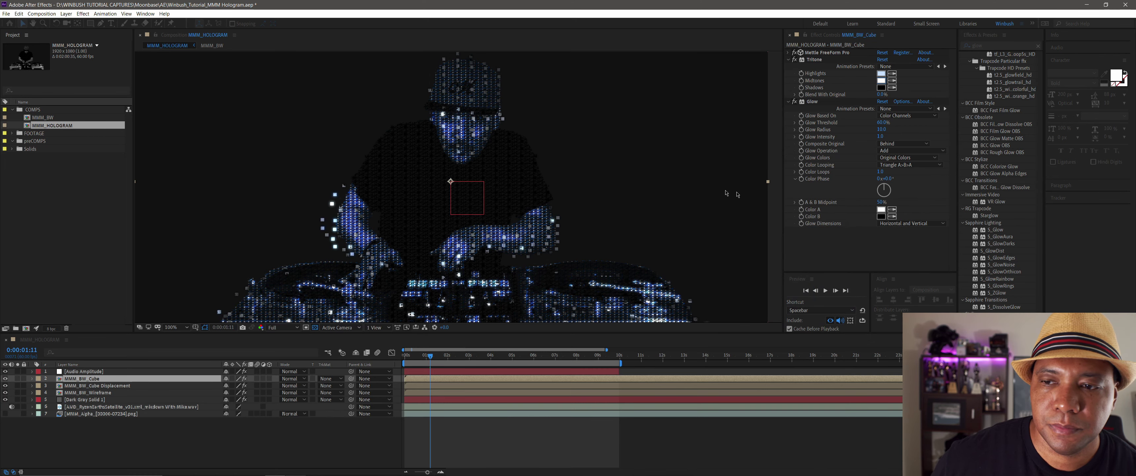
# Step: Set the blending mode of the MMM_BW_Wireframe, MMM_BW_Cube Displacement and MMM_BW_Cube layers to Screen
pyautogui.click(106, 393)
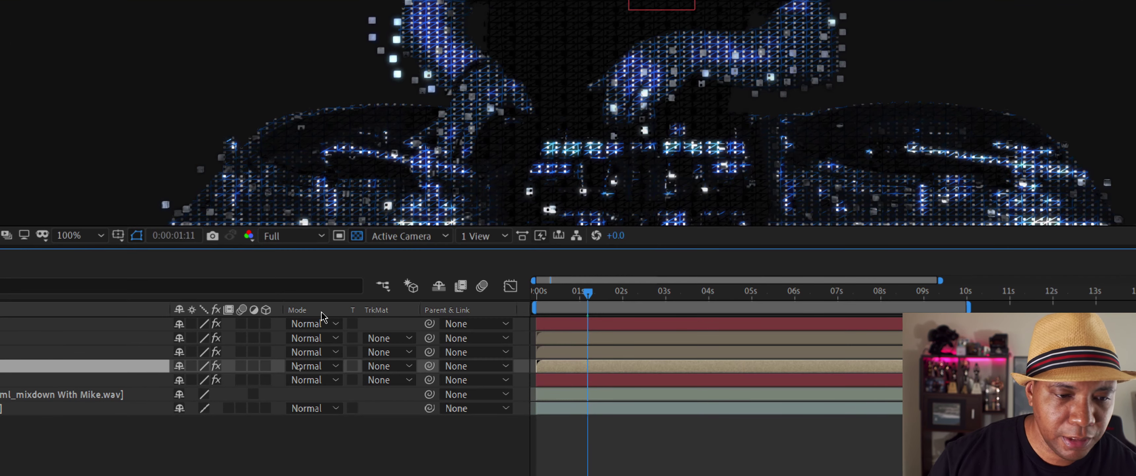
pyautogui.click(307, 380)
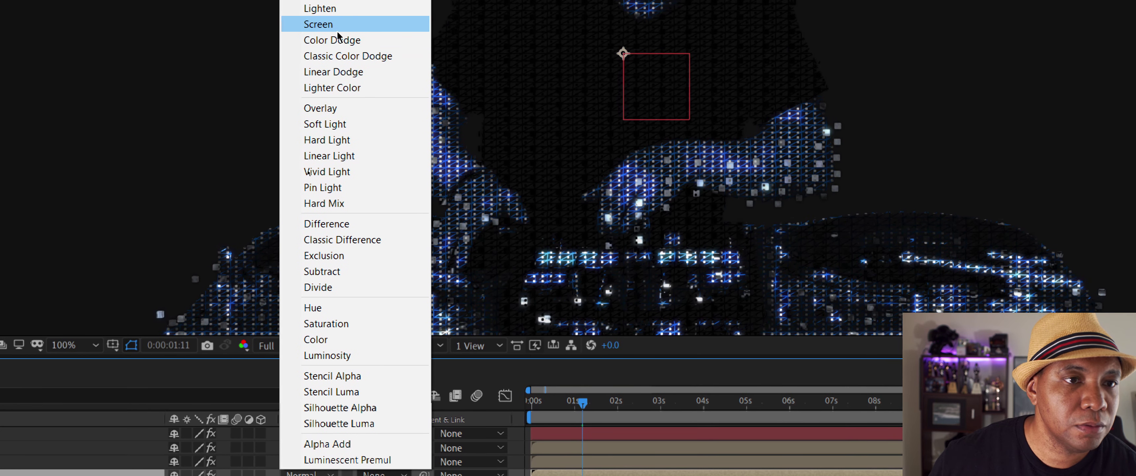
pyautogui.click(338, 24)
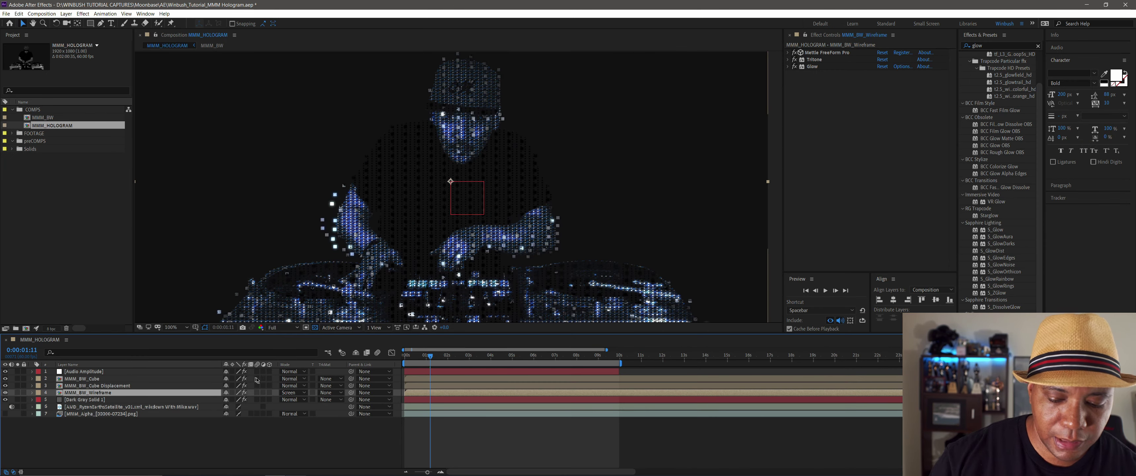
pyautogui.click(180, 385)
pyautogui.keyDown('shift'); pyautogui.click(180, 378); pyautogui.keyUp('shift')
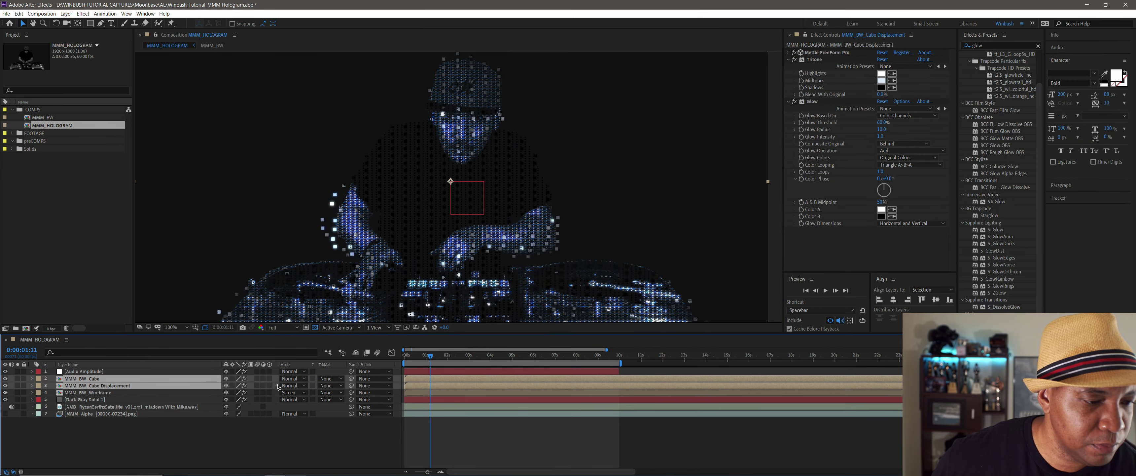
pyautogui.click(289, 385)
pyautogui.click(314, 160)
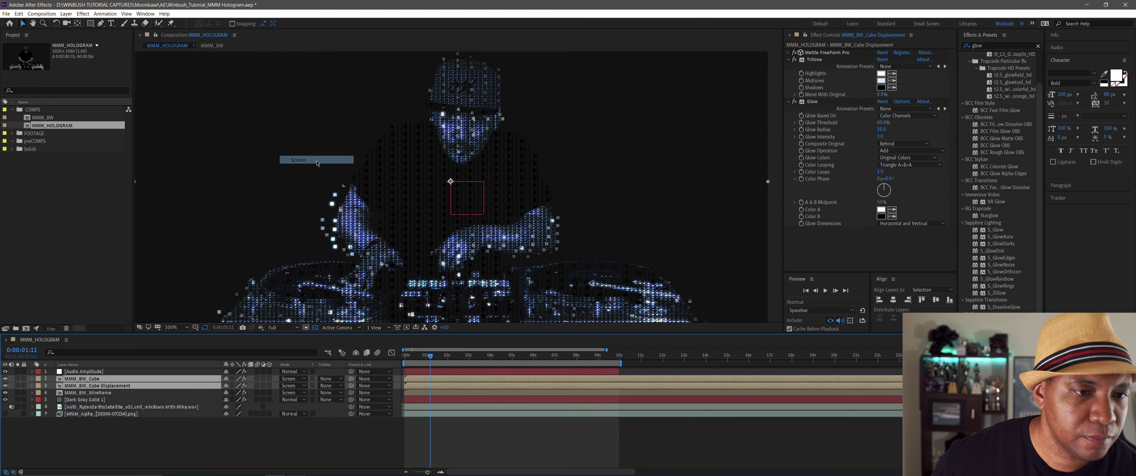
# Step: Examine the blended hologram at 0:00:02:00 and 0:00:03:43, including a close-up of the DJ's face
pyautogui.moveTo(421, 360); pyautogui.dragTo(447, 358)
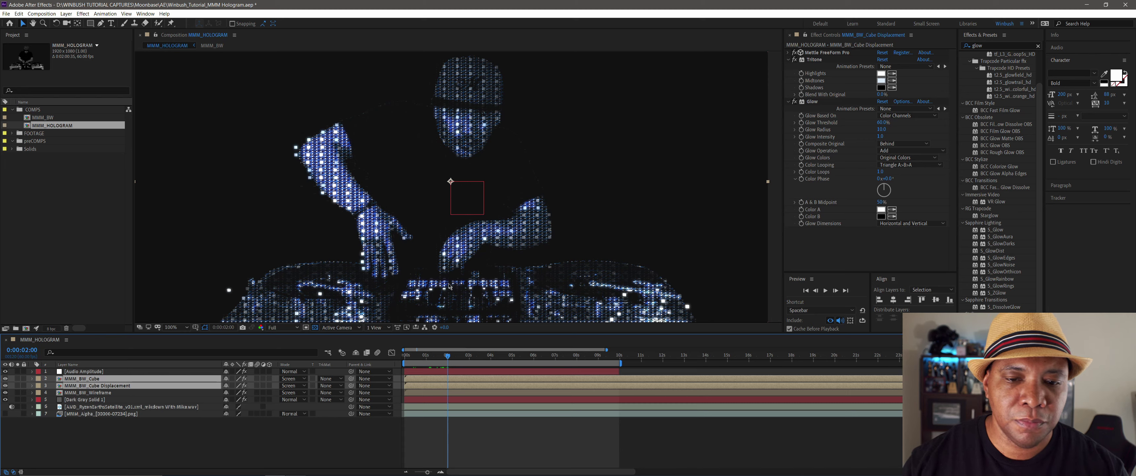
pyautogui.moveTo(447, 357); pyautogui.dragTo(486, 356)
pyautogui.scroll(1, 456, 184)
pyautogui.press('h')
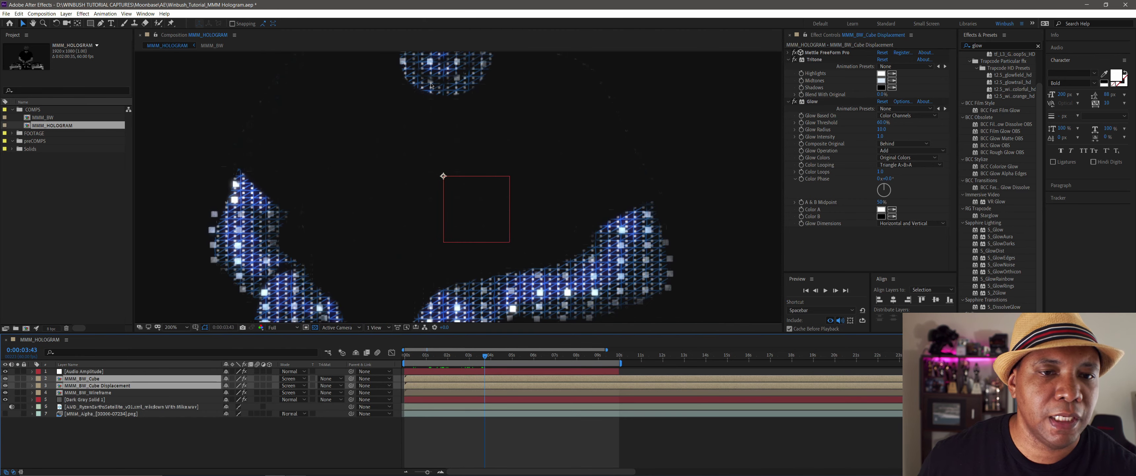
pyautogui.moveTo(454, 101); pyautogui.dragTo(465, 204)
pyautogui.press('v')
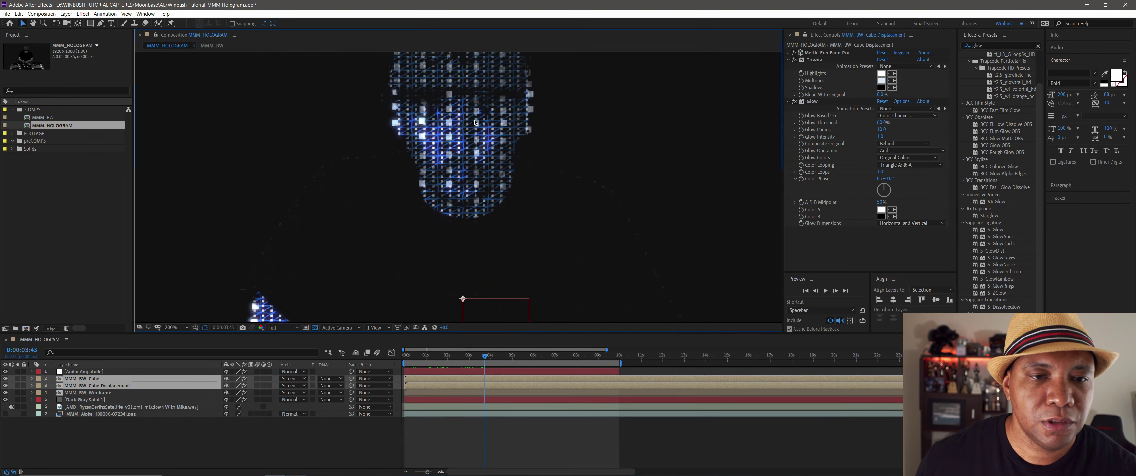
pyautogui.scroll(-1, 448, 160)
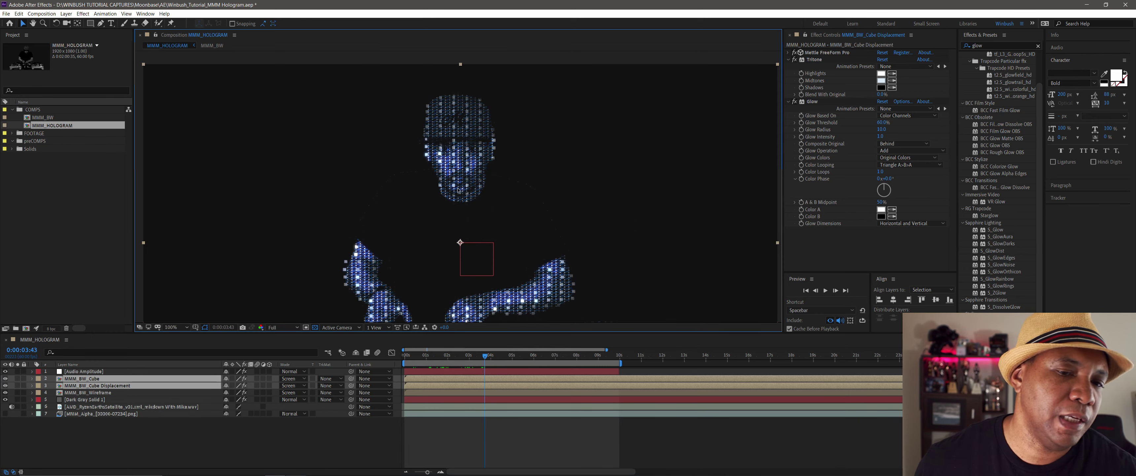
pyautogui.moveTo(458, 189); pyautogui.dragTo(476, 136)
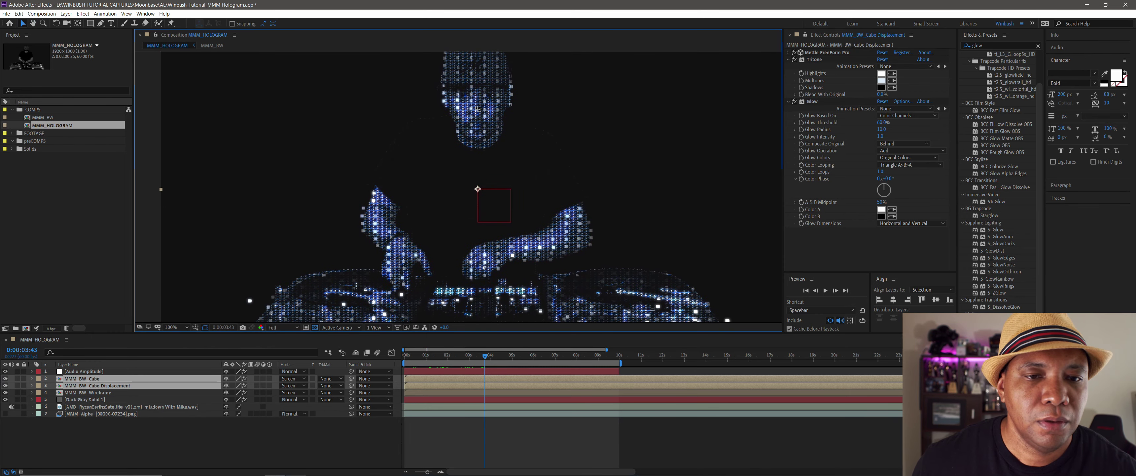
# Step: Duplicate the MMM_Alpha PNG sequence layer and place the copy, made visible, directly above MMM_BW_Cube
pyautogui.click(114, 414)
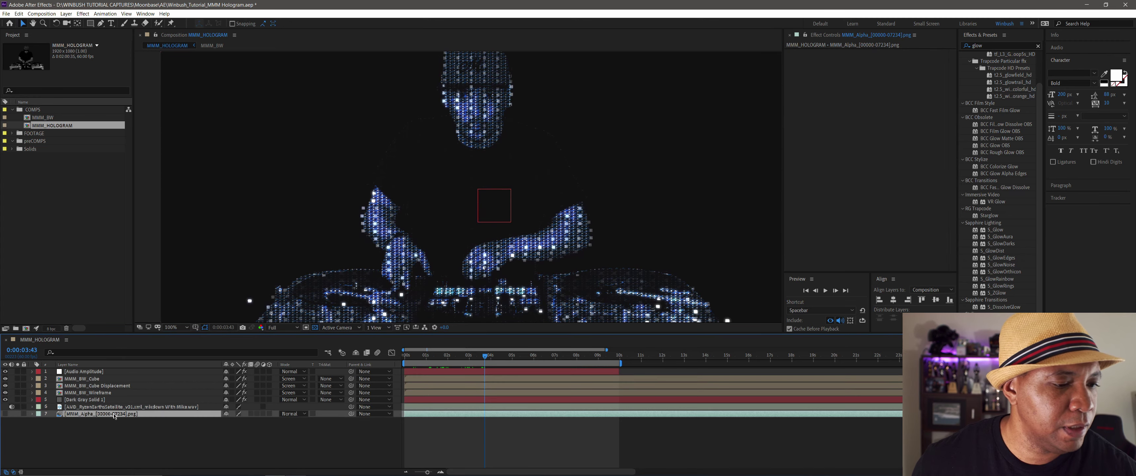
pyautogui.hotkey('ctrl', 'd')
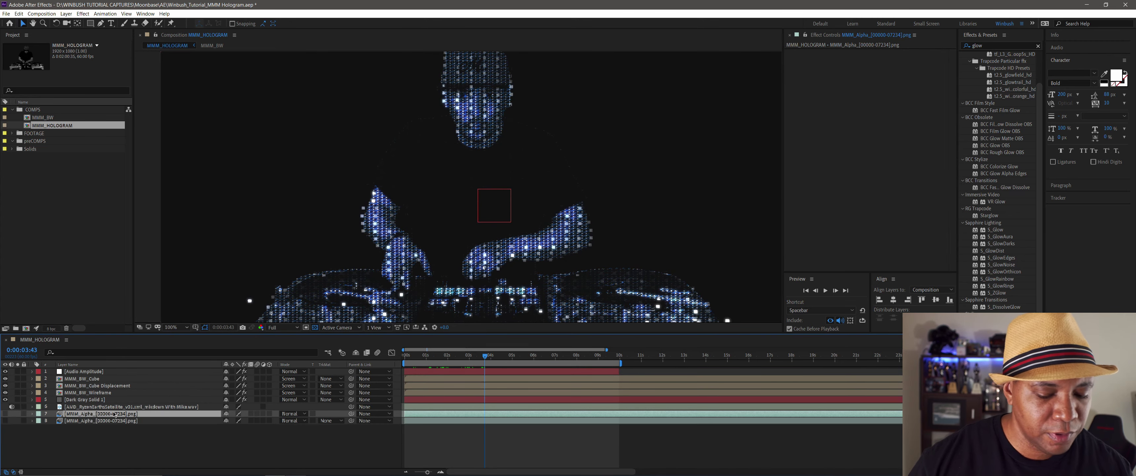
pyautogui.hotkey('ctrl', 'Up')
pyautogui.moveTo(111, 414); pyautogui.dragTo(161, 378)
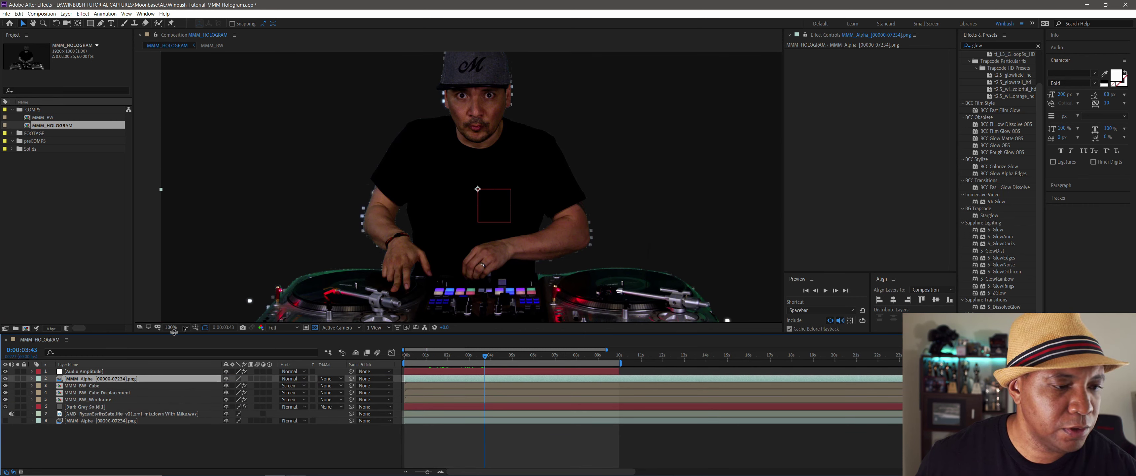
# Step: Return to the first frame and apply the Tritone effect to the upper MMM_Alpha layer
pyautogui.moveTo(415, 357); pyautogui.dragTo(404, 357)
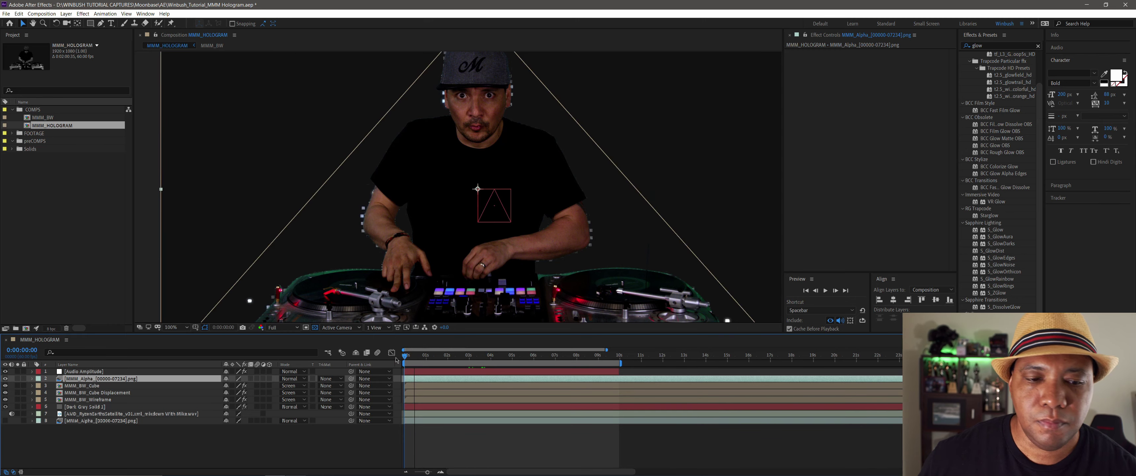
pyautogui.click(991, 46)
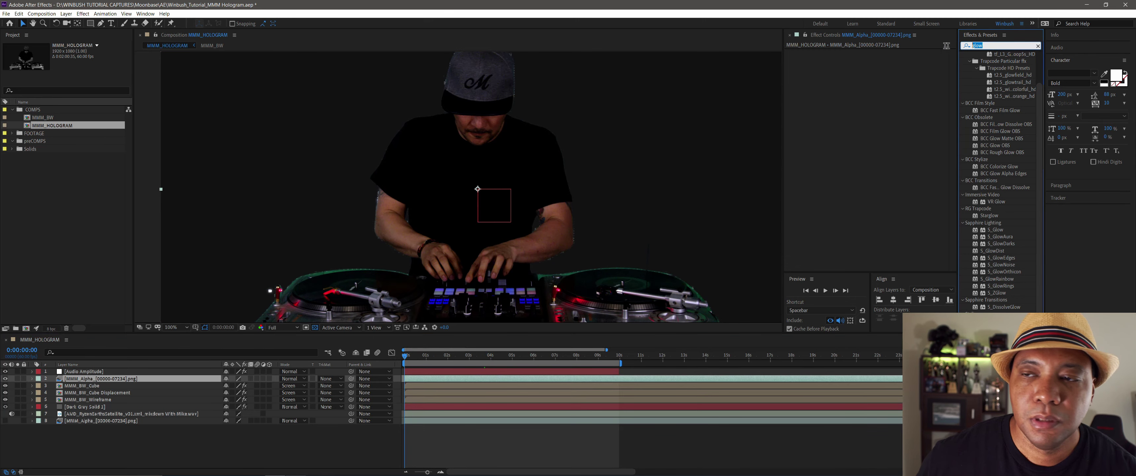
pyautogui.write('tritone')
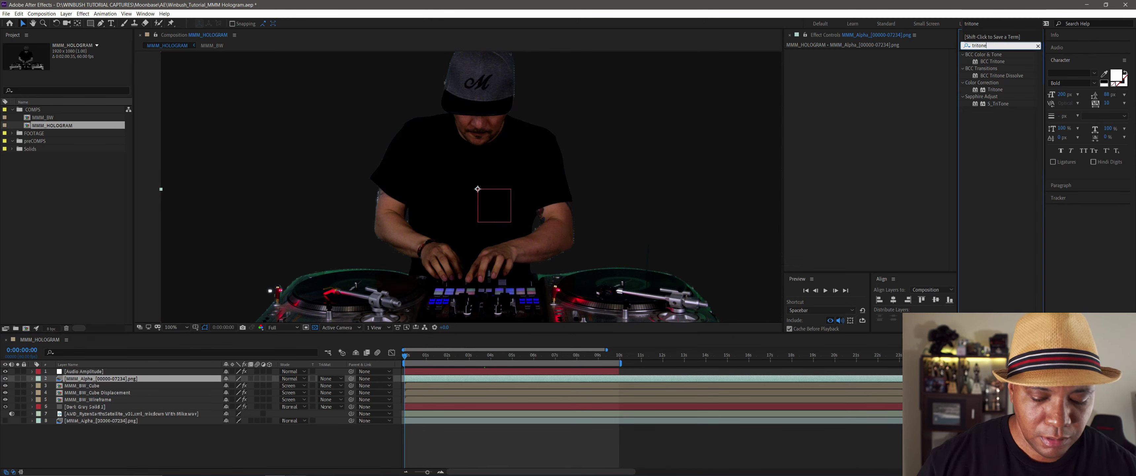
pyautogui.moveTo(1014, 90); pyautogui.dragTo(858, 108)
# Step: Set the Tritone Midtones color of the upper MMM_Alpha layer to light blue 9BCEFF
pyautogui.click(881, 74)
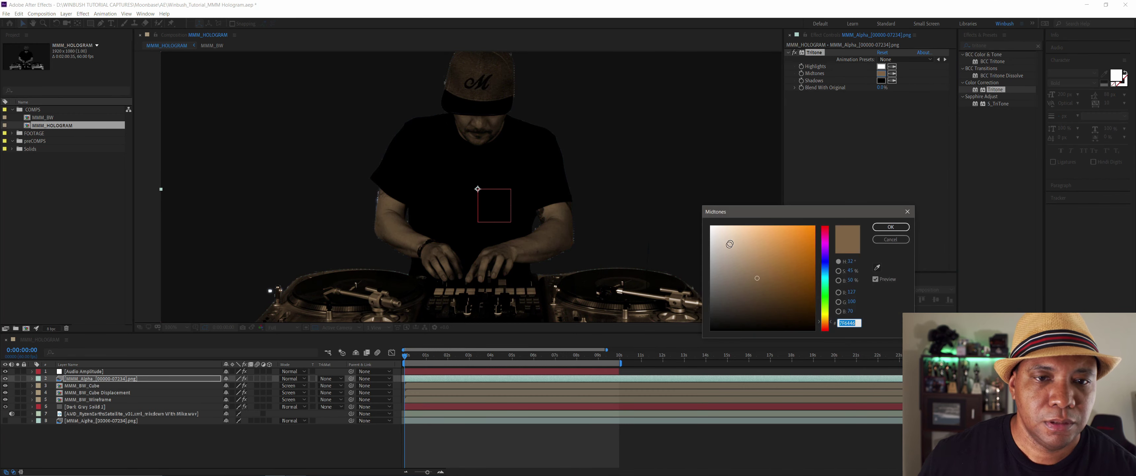
pyautogui.click(824, 270)
pyautogui.click(764, 226)
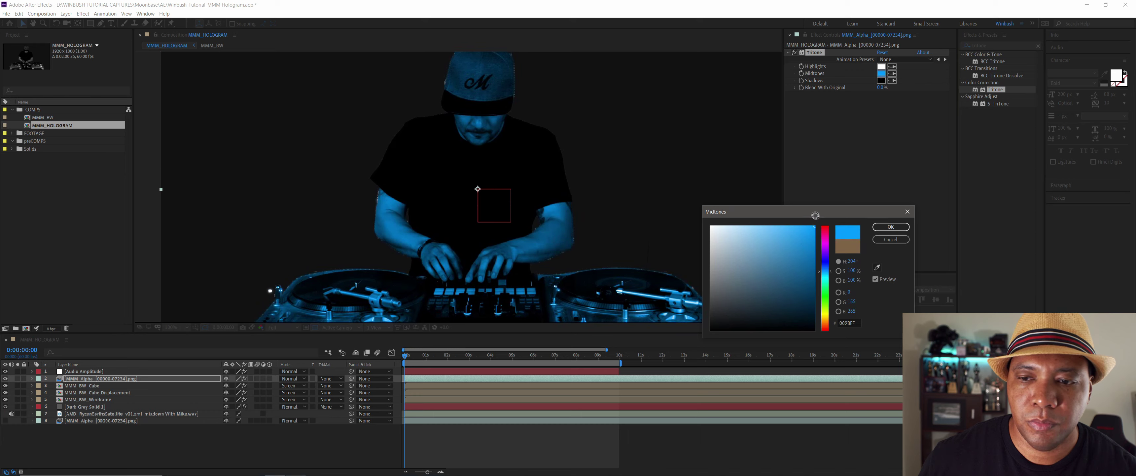
pyautogui.moveTo(764, 198); pyautogui.dragTo(778, 197)
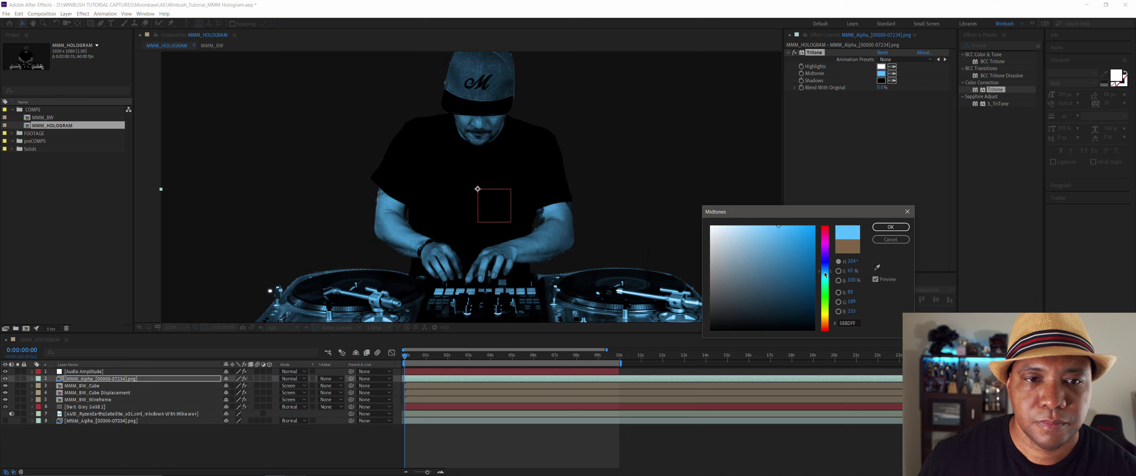
pyautogui.moveTo(825, 274)
pyautogui.mouseDown()
pyautogui.moveTo(826, 262)
pyautogui.moveTo(831, 272)
pyautogui.mouseUp()
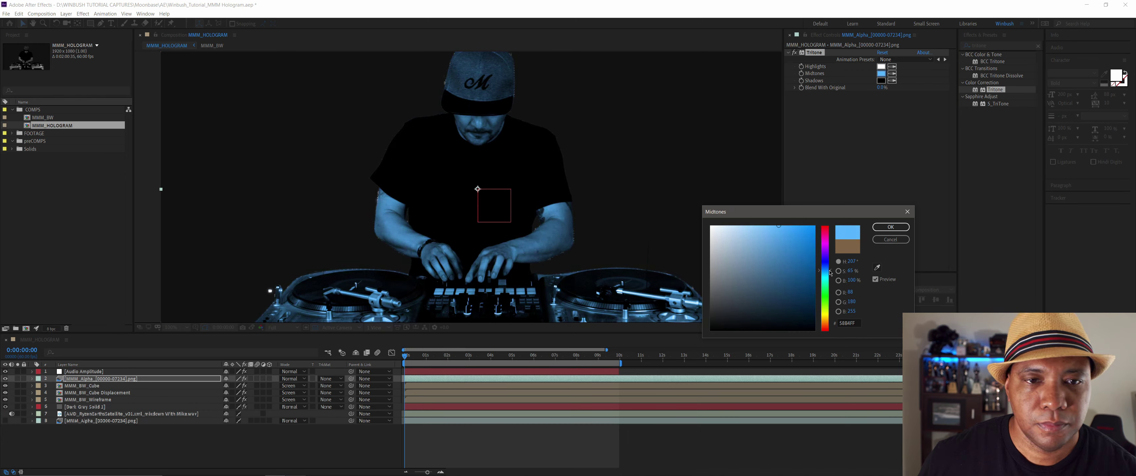
pyautogui.moveTo(789, 233); pyautogui.dragTo(754, 222)
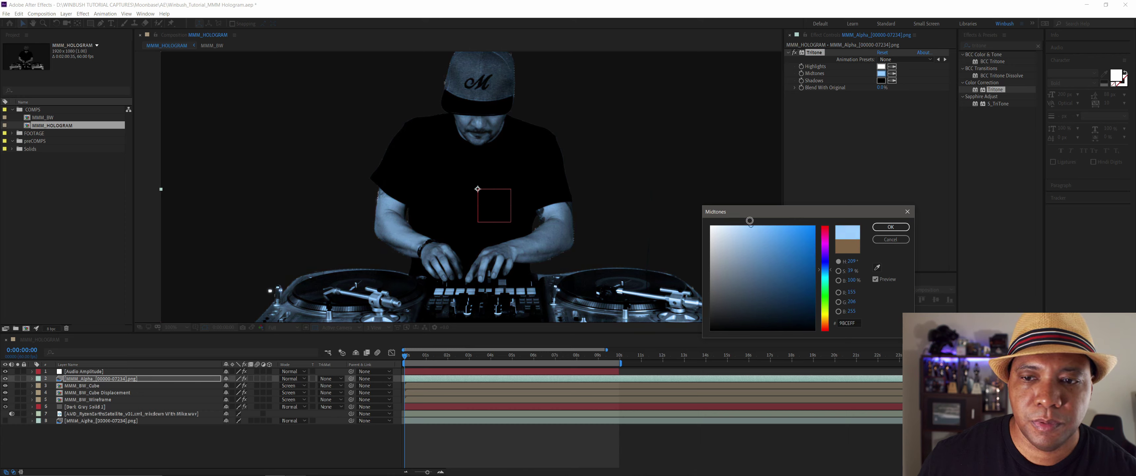
pyautogui.click(890, 227)
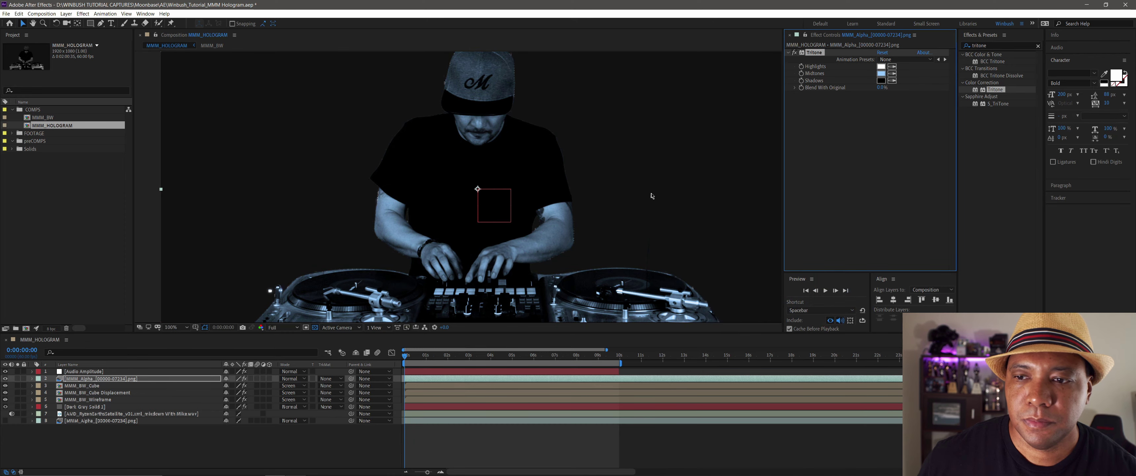
# Step: Set the Tritone Highlights color of the upper MMM_Alpha layer to blue 4B78FF
pyautogui.click(882, 66)
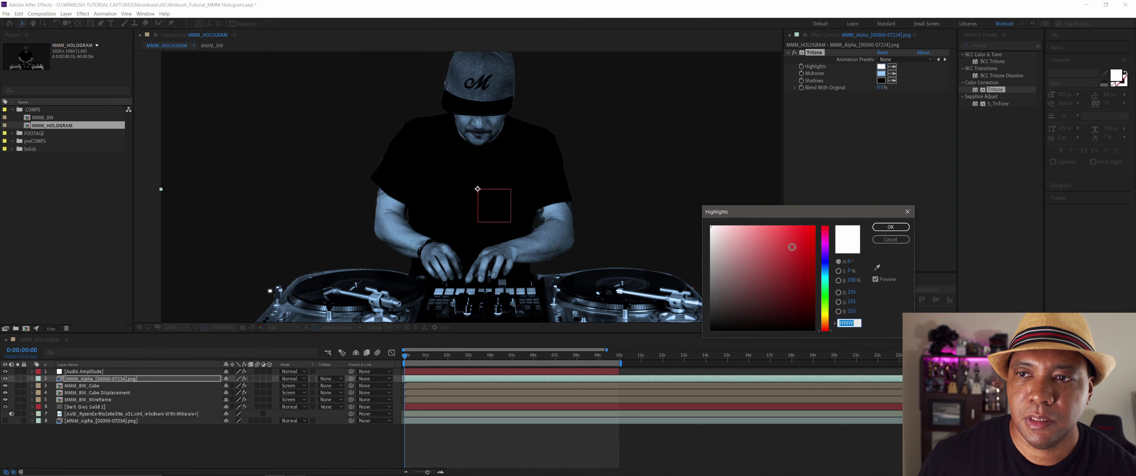
pyautogui.click(824, 265)
pyautogui.moveTo(764, 240)
pyautogui.mouseDown()
pyautogui.moveTo(758, 188)
pyautogui.moveTo(706, 302)
pyautogui.moveTo(838, 254)
pyautogui.moveTo(787, 236)
pyautogui.moveTo(828, 219)
pyautogui.moveTo(784, 215)
pyautogui.mouseUp()
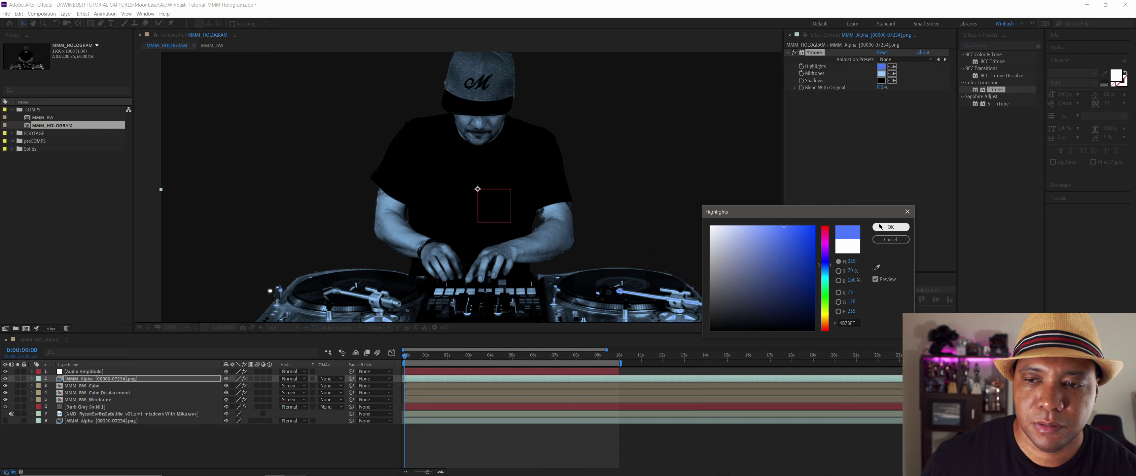
pyautogui.click(890, 227)
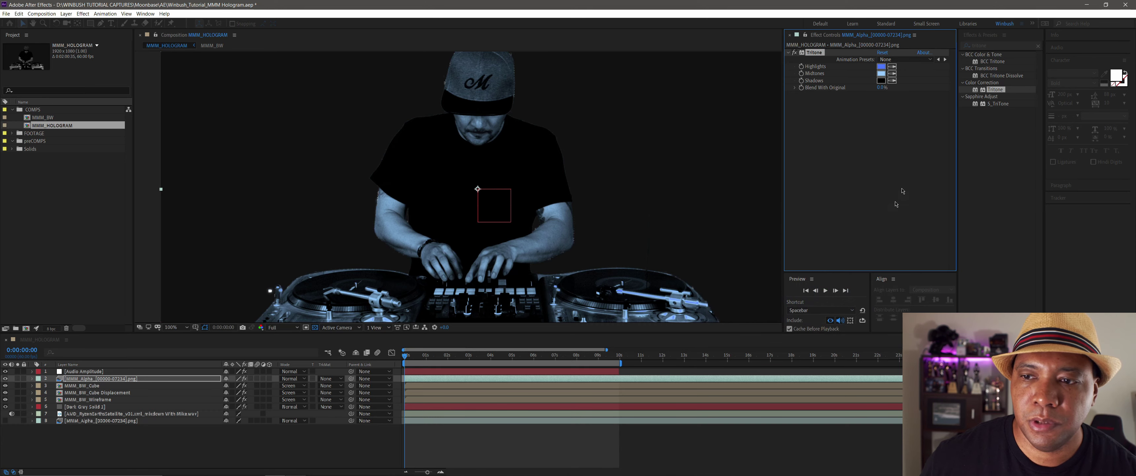
# Step: Find the Glow effect and apply it to the upper MMM_Alpha layer after Tritone
pyautogui.doubleClick(1005, 45)
pyautogui.write('glow')
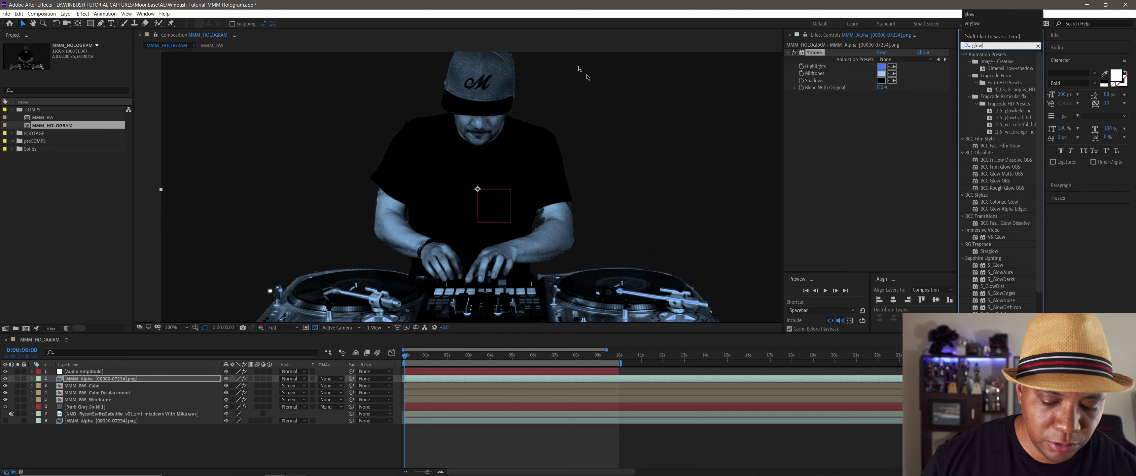
pyautogui.scroll(-2, 1000, 267)
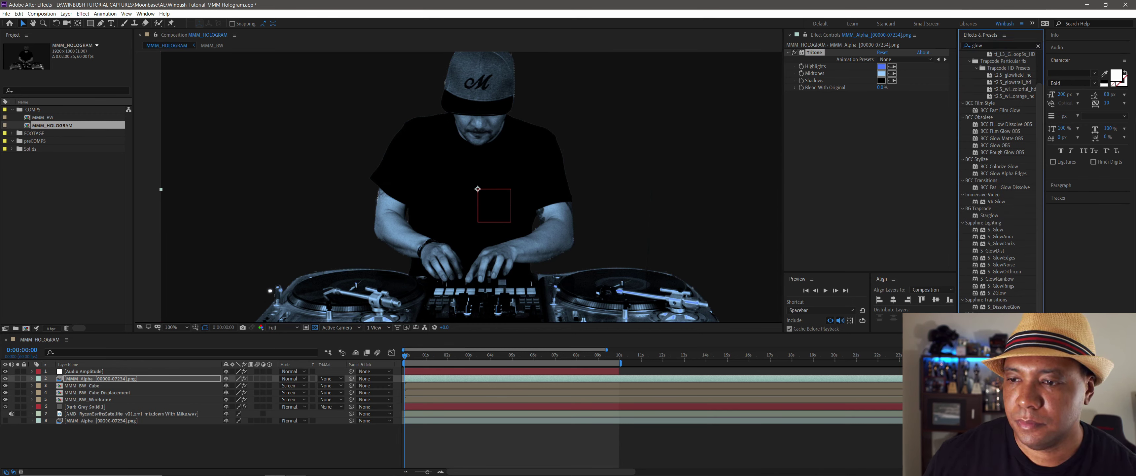
pyautogui.moveTo(986, 359); pyautogui.dragTo(872, 180)
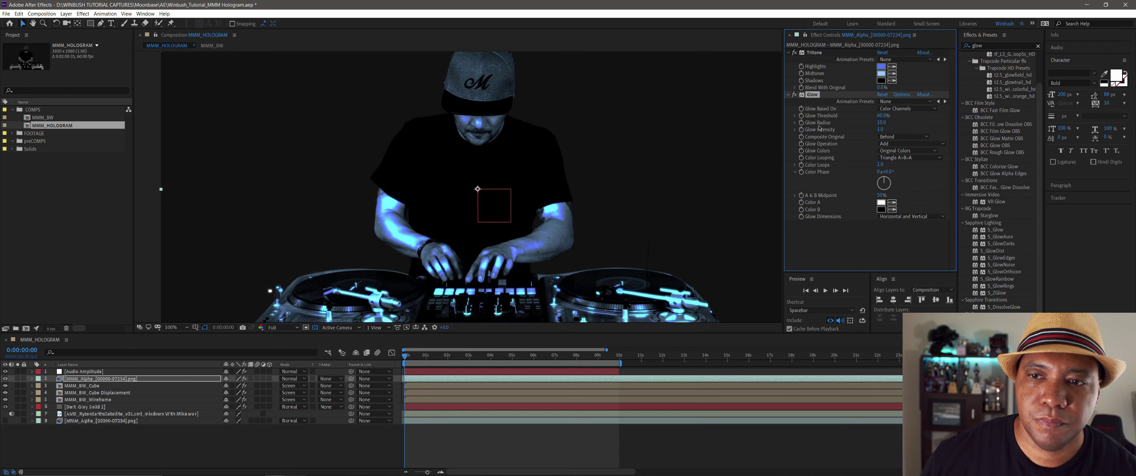
# Step: Lower the Glow Intensity on the upper MMM_Alpha layer slightly and collapse its Tritone and Glow settings
pyautogui.moveTo(887, 133); pyautogui.dragTo(854, 133)
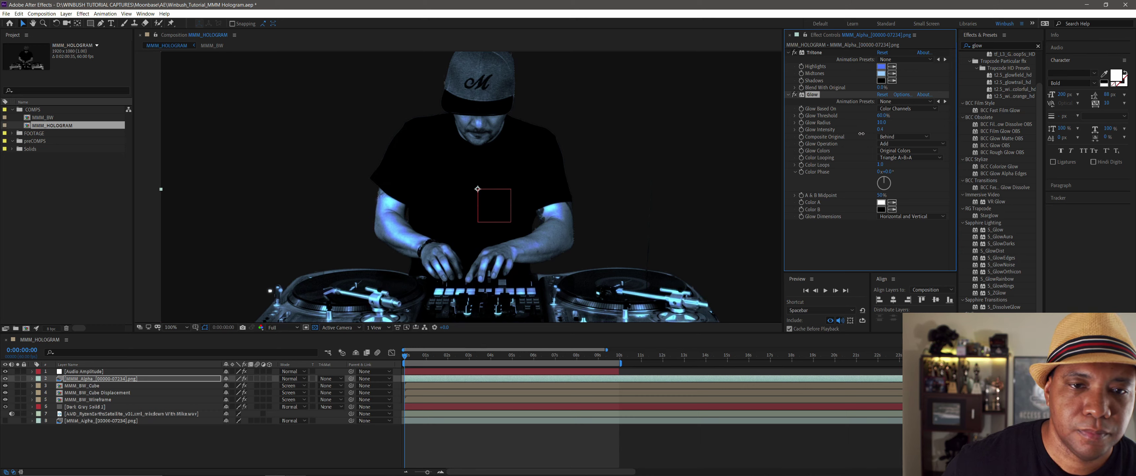
pyautogui.click(788, 52)
pyautogui.click(788, 59)
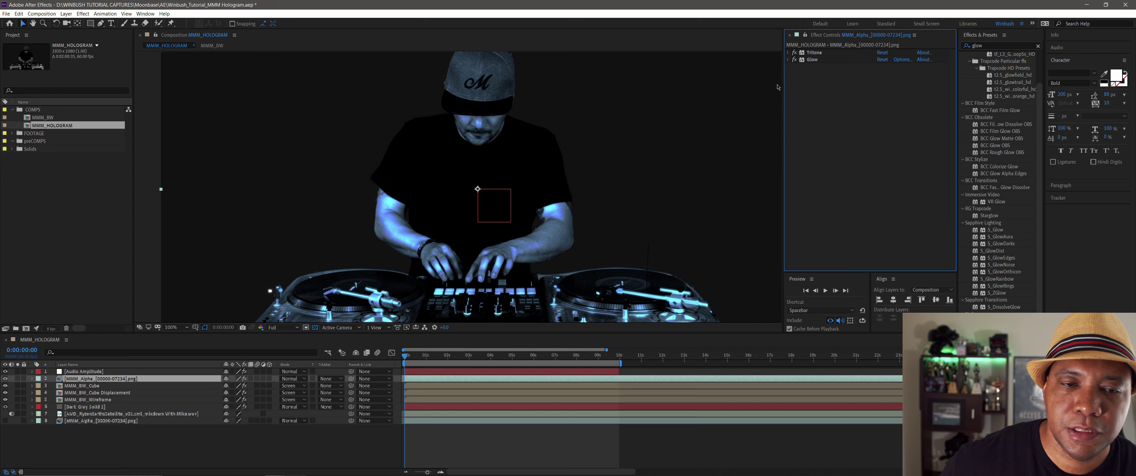
# Step: Find the Venetian Blinds effect and apply it to the upper MMM_Alpha layer after Glow
pyautogui.click(1038, 46)
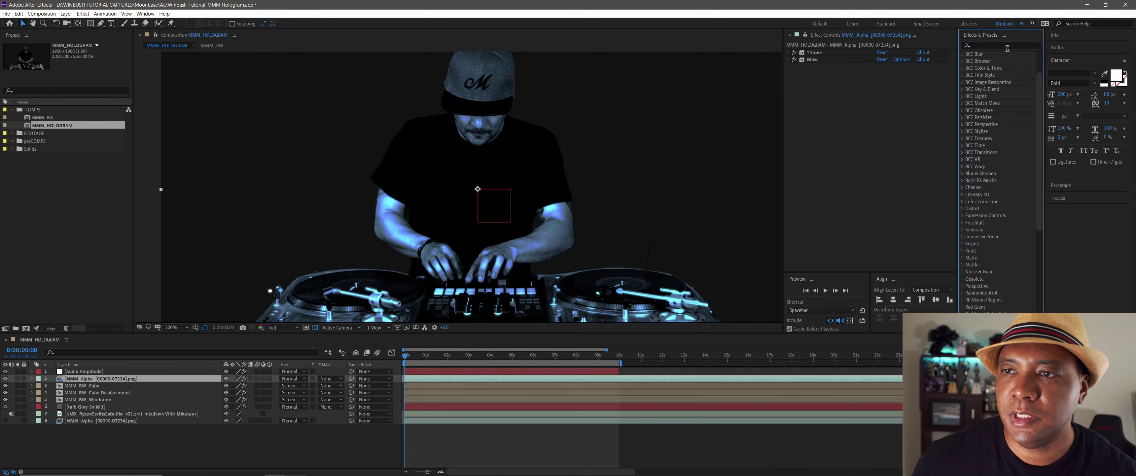
pyautogui.click(1004, 46)
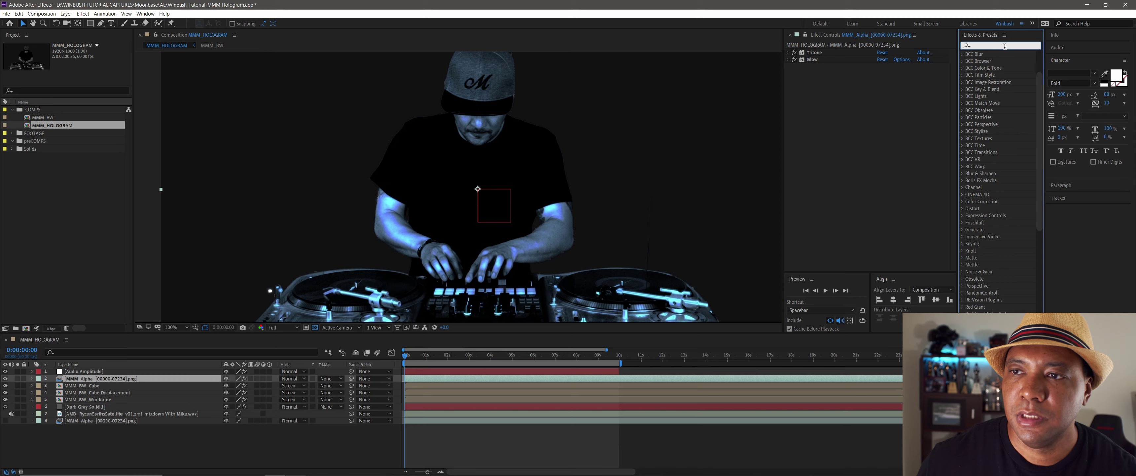
pyautogui.write('ven')
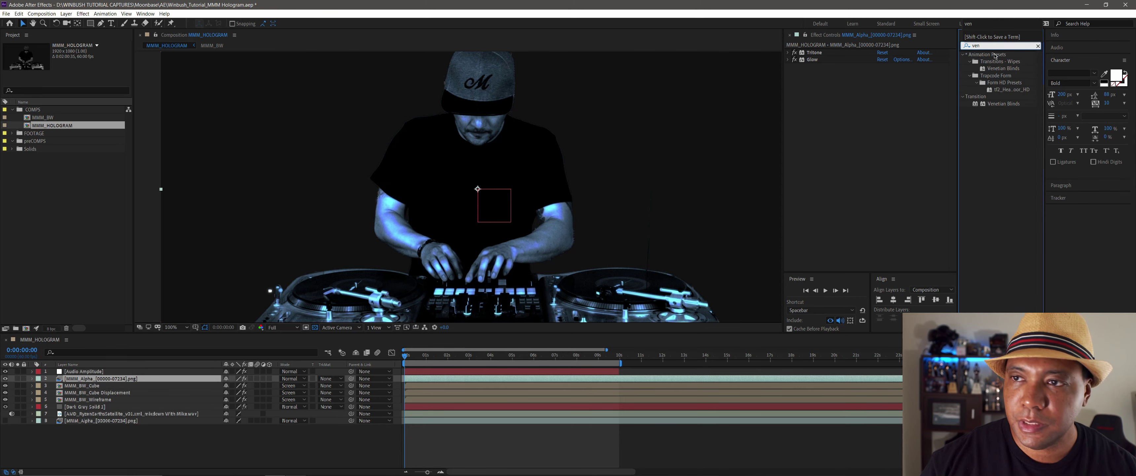
pyautogui.click(1006, 105)
pyautogui.moveTo(1009, 105); pyautogui.dragTo(825, 112)
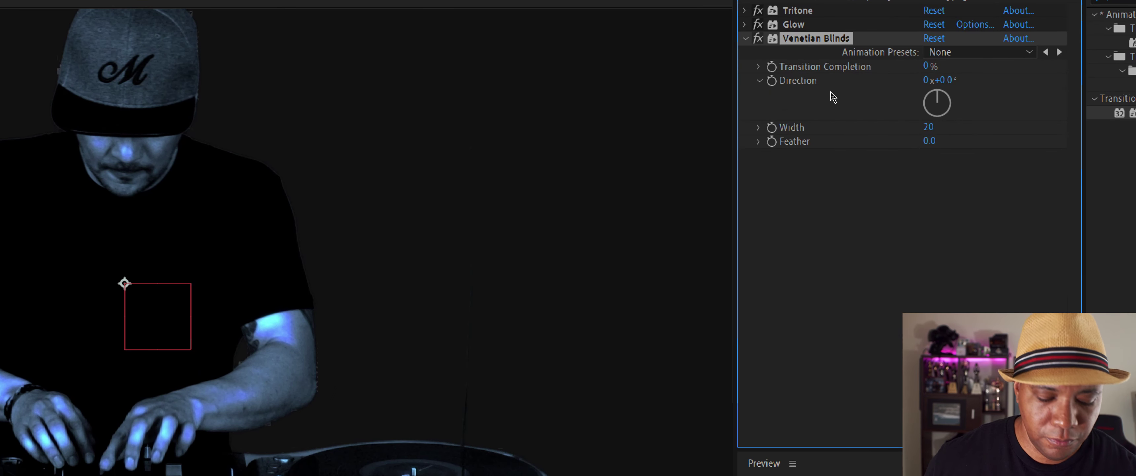
# Step: Set the Venetian Blinds Direction to 90° and raise its Transition Completion to about 83%
pyautogui.click(944, 81)
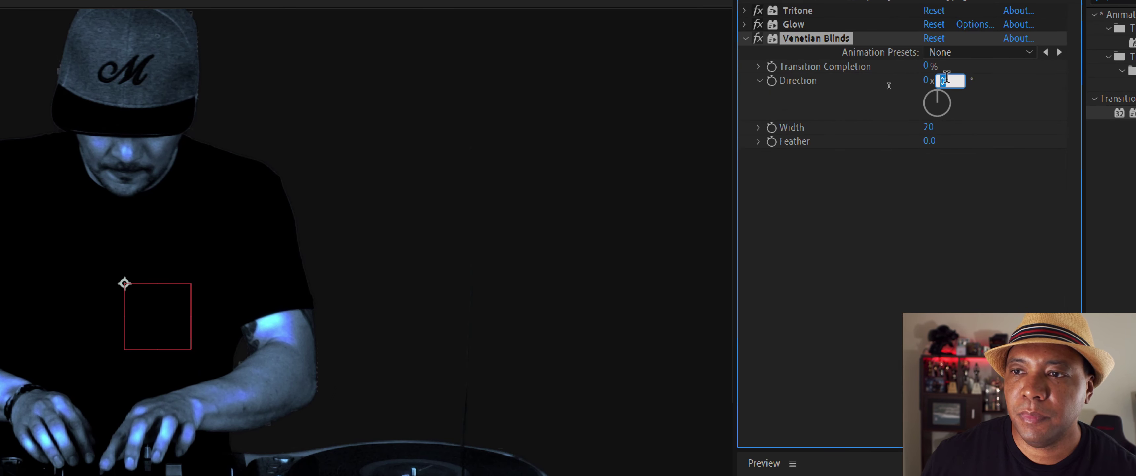
pyautogui.write('90')
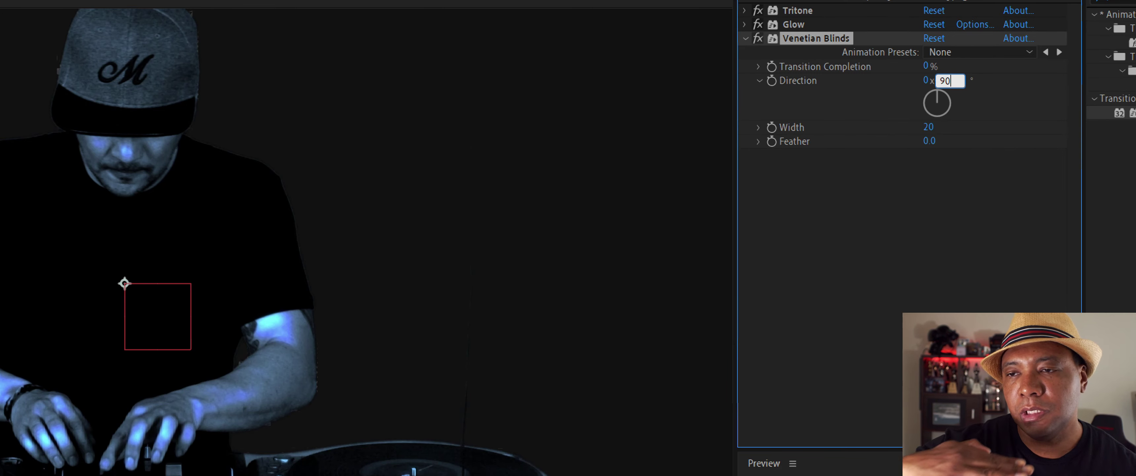
pyautogui.press('Return')
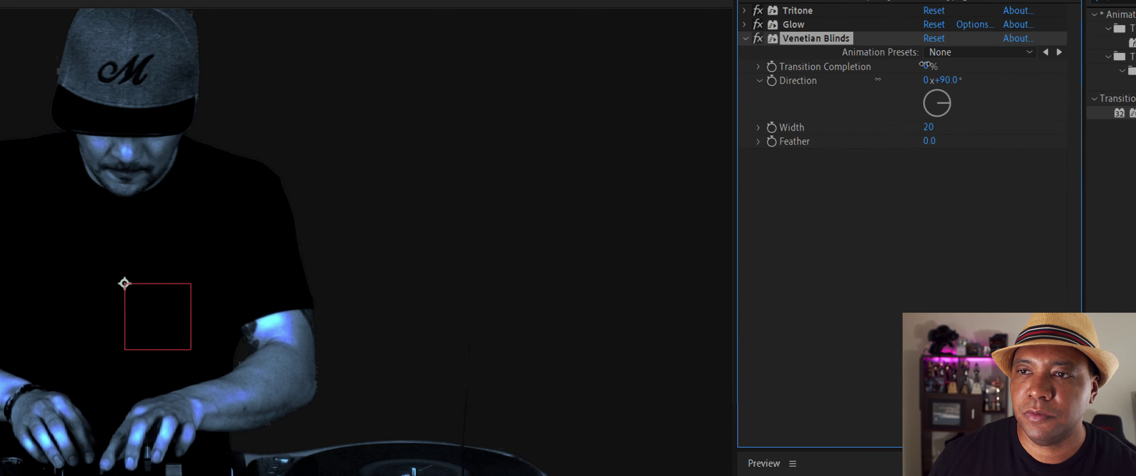
pyautogui.moveTo(926, 66); pyautogui.dragTo(960, 64)
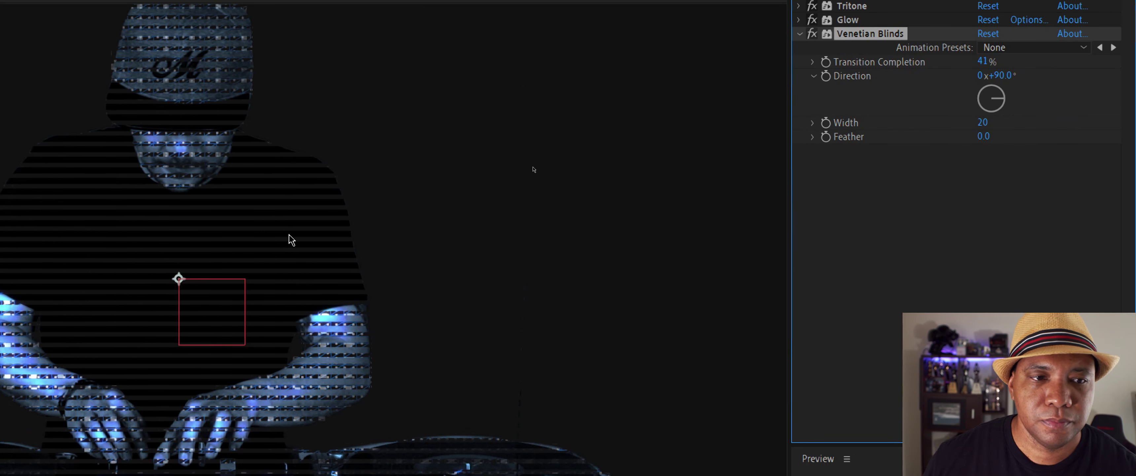
pyautogui.moveTo(983, 62); pyautogui.dragTo(1019, 70)
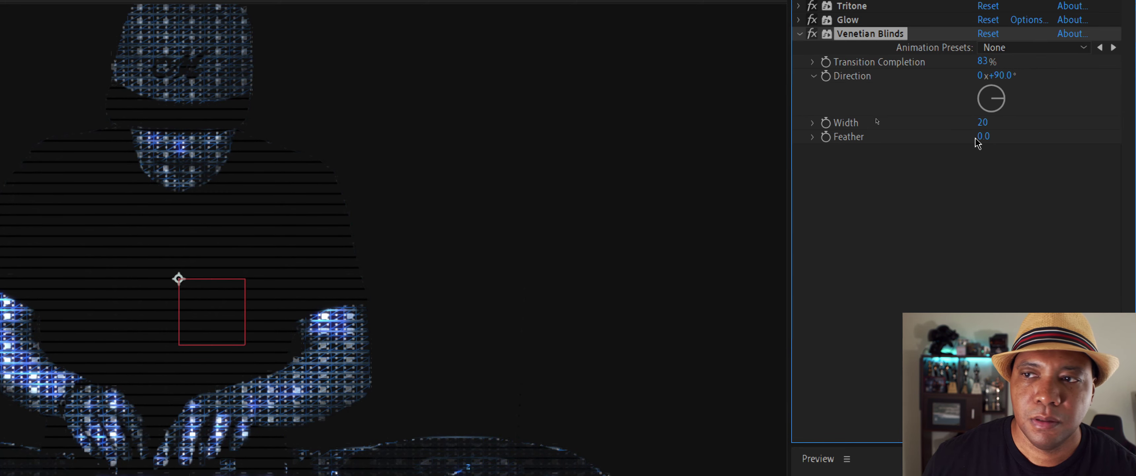
# Step: Set the Venetian Blinds Width to 10 and lower its Transition Completion moderately
pyautogui.moveTo(984, 124); pyautogui.dragTo(978, 122)
pyautogui.click(982, 123)
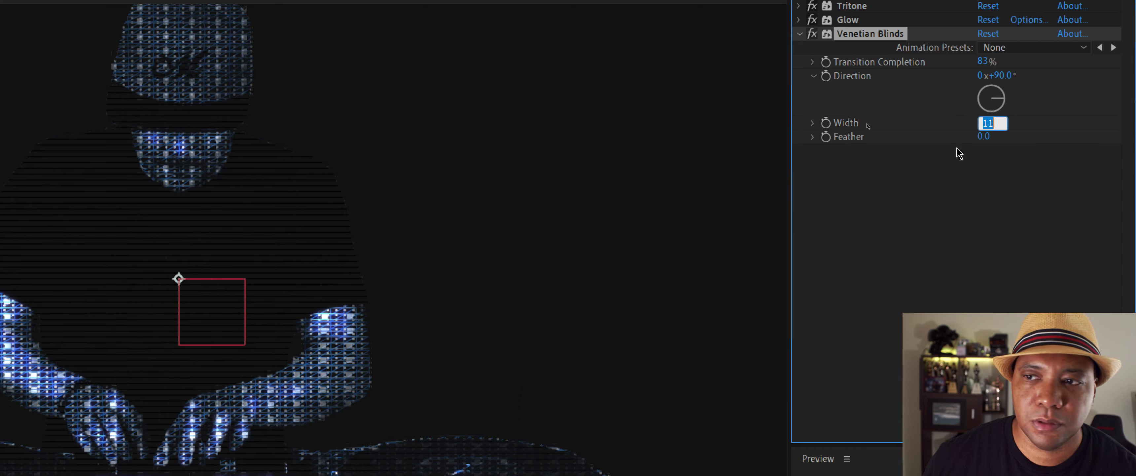
pyautogui.write('10')
pyautogui.press('Return')
pyautogui.moveTo(984, 61); pyautogui.dragTo(963, 72)
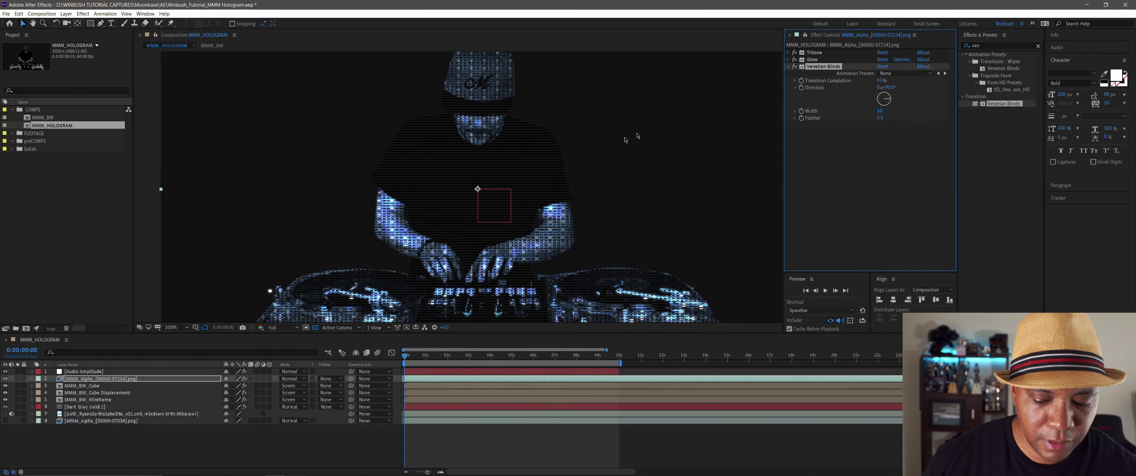
# Step: Solo the upper MMM_Alpha layer together with the dark gray solid and return to the start of the composition
pyautogui.click(18, 378)
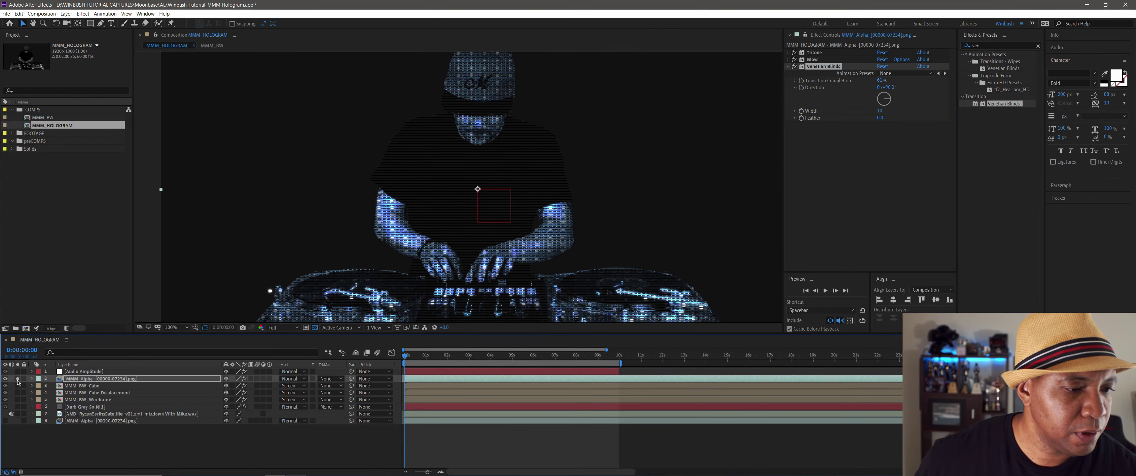
pyautogui.click(17, 406)
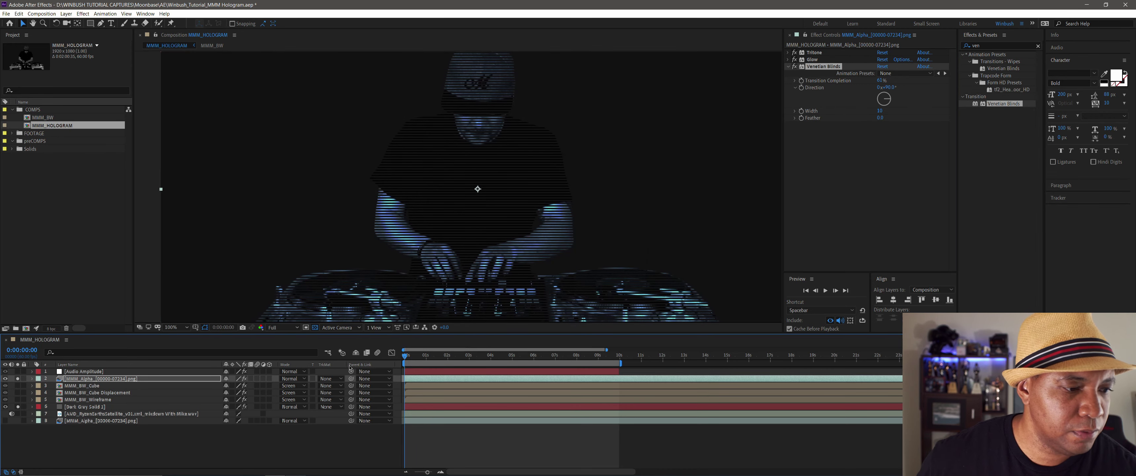
pyautogui.moveTo(427, 361); pyautogui.dragTo(399, 360)
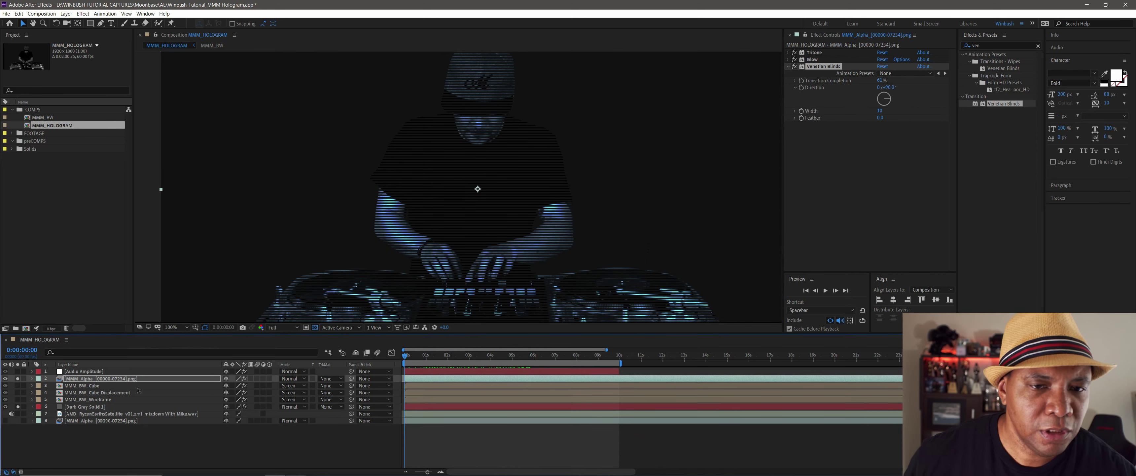
# Step: Keyframe the upper MMM_Alpha layer's Opacity at 0:00:00:00 and add a lower Opacity keyframe at 0:00:00:10
pyautogui.click(131, 380)
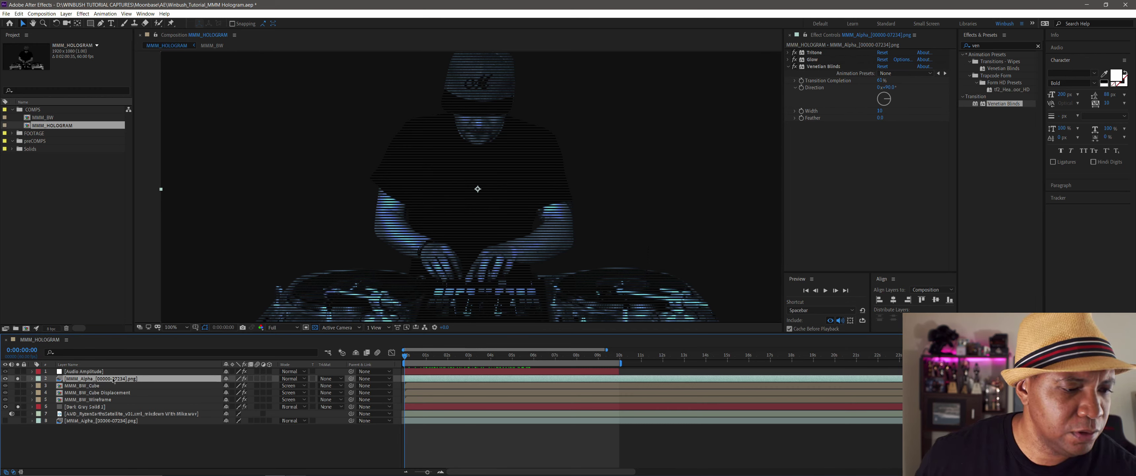
pyautogui.press('t')
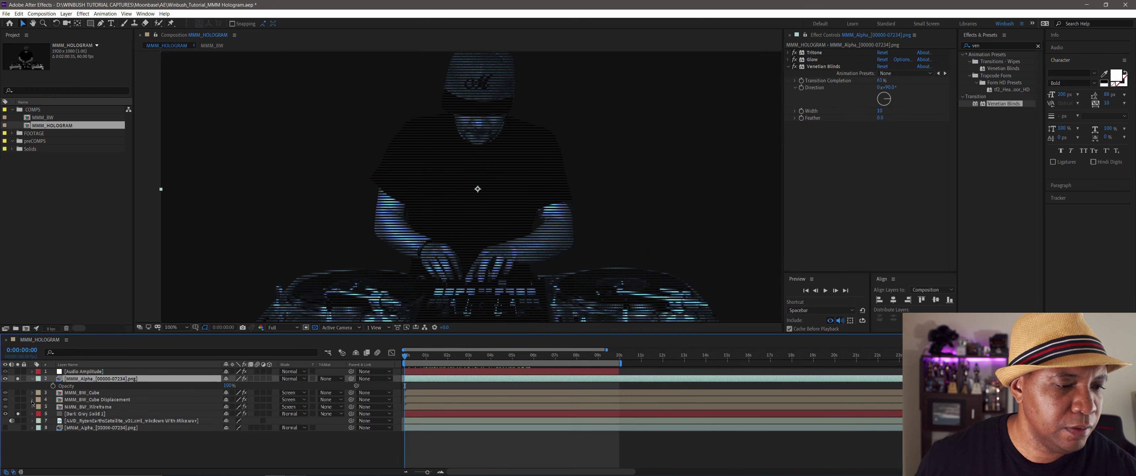
pyautogui.click(52, 386)
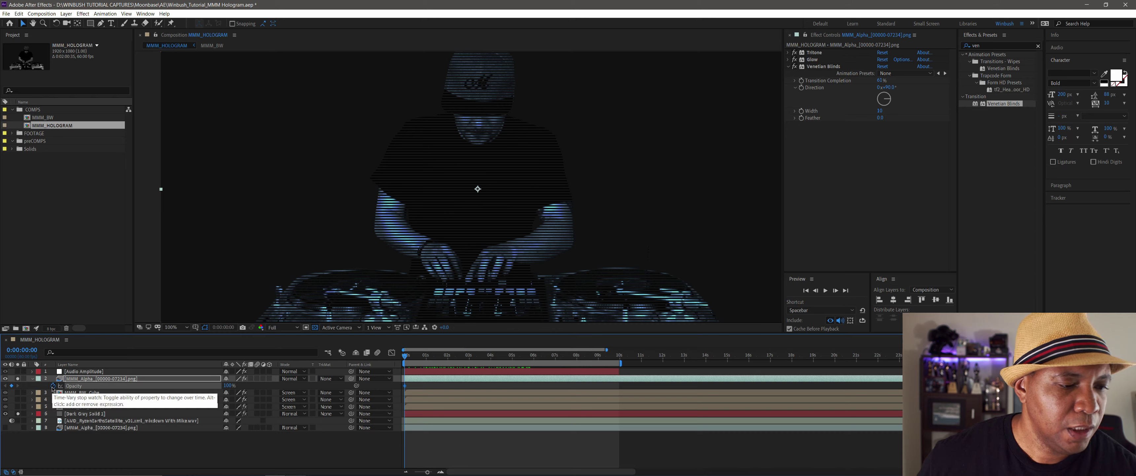
pyautogui.hotkey('shift', 'pagedown')
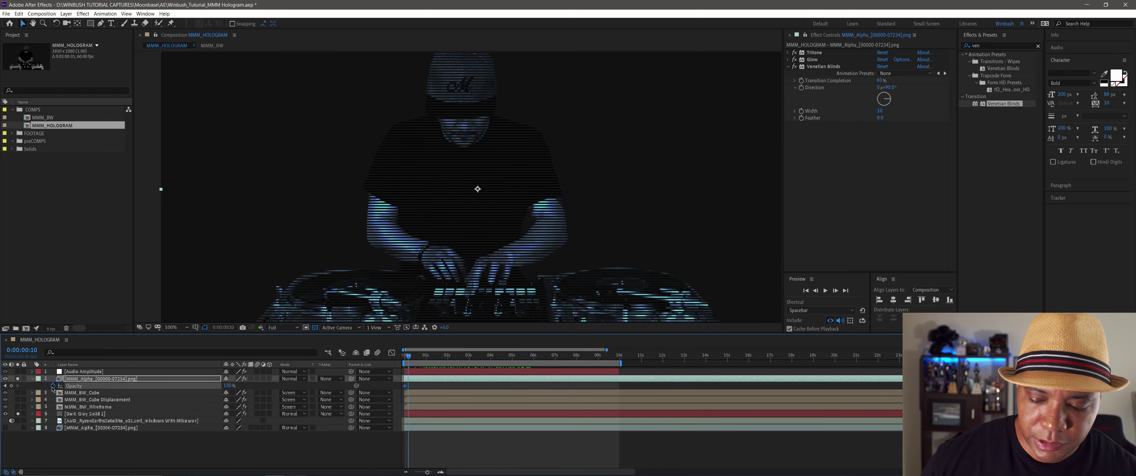
pyautogui.click(227, 386)
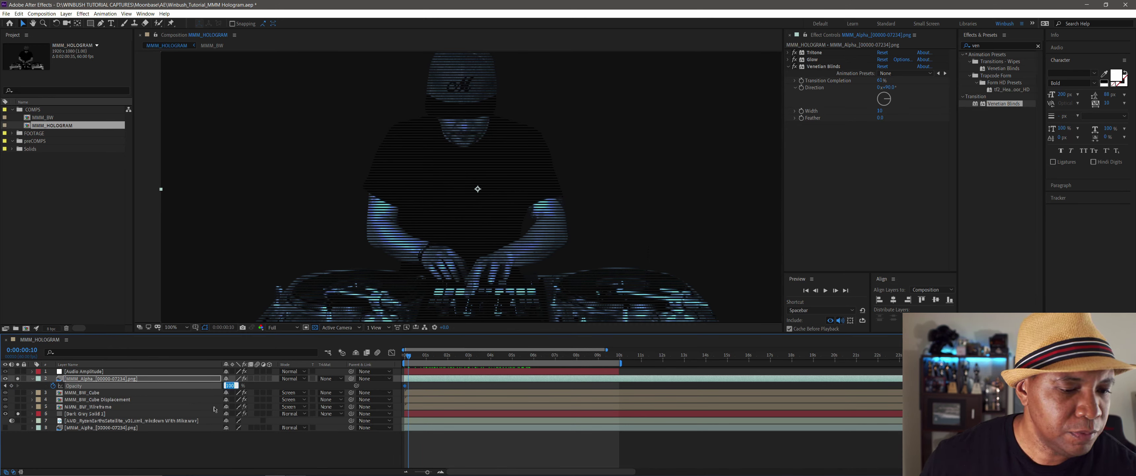
pyautogui.press('Return')
# Step: Add Opacity keyframes on the upper MMM_Alpha layer: 95% at 0:00:00:20 and 20% at 0:00:00:30
pyautogui.hotkey('shift', 'pagedown')
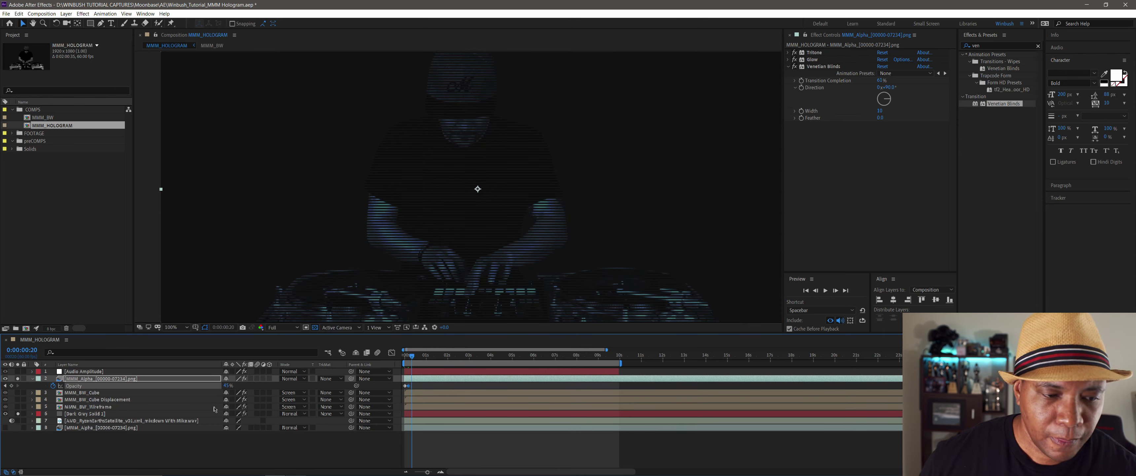
pyautogui.click(228, 385)
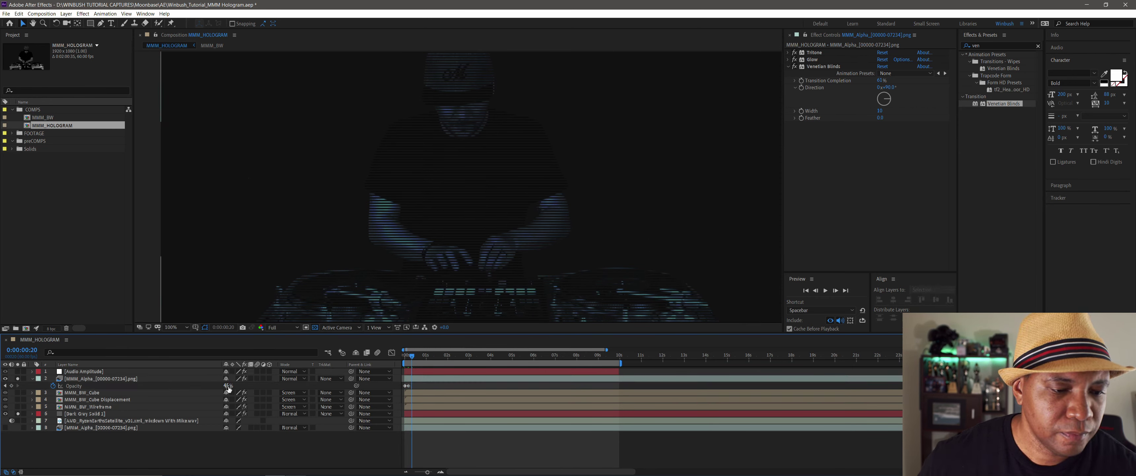
pyautogui.write('95')
pyautogui.press('Return')
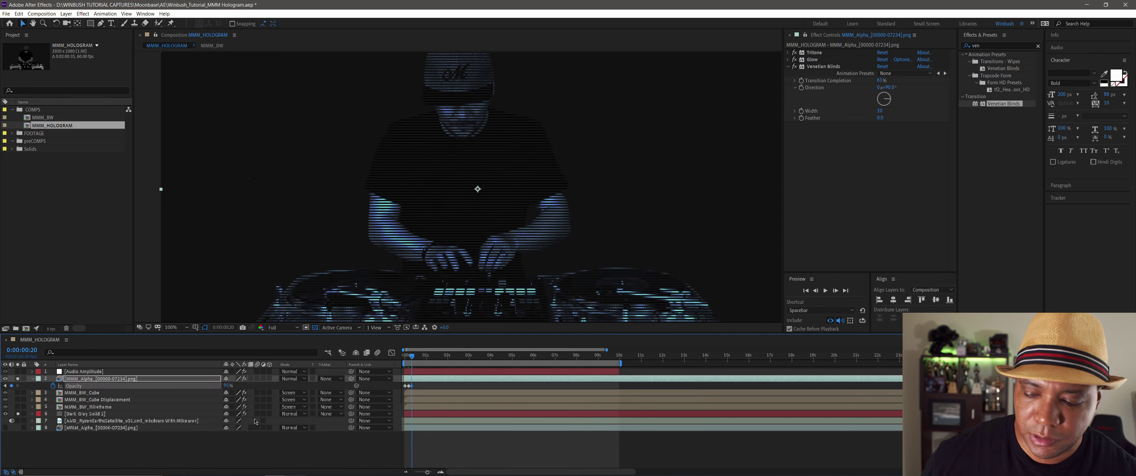
pyautogui.hotkey('shift', 'pagedown')
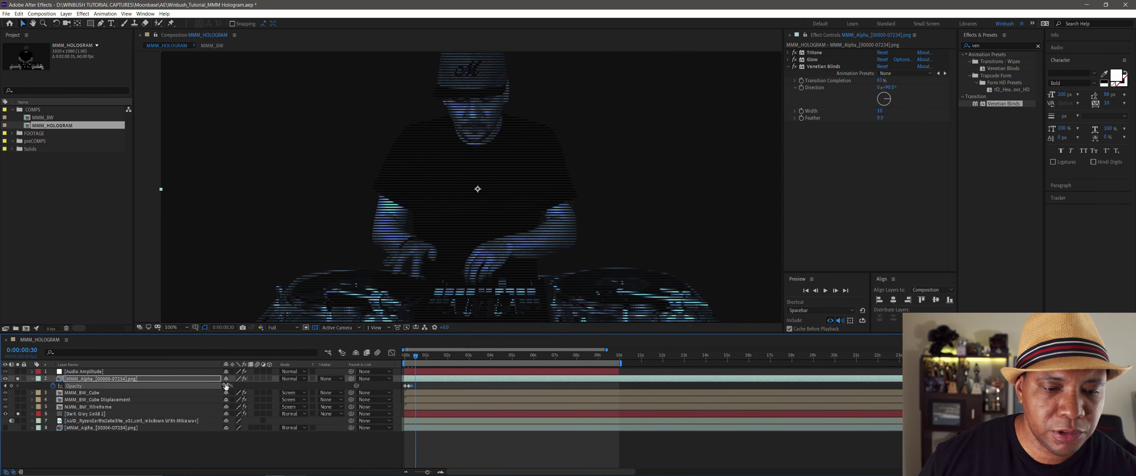
pyautogui.write('20')
pyautogui.press('Return')
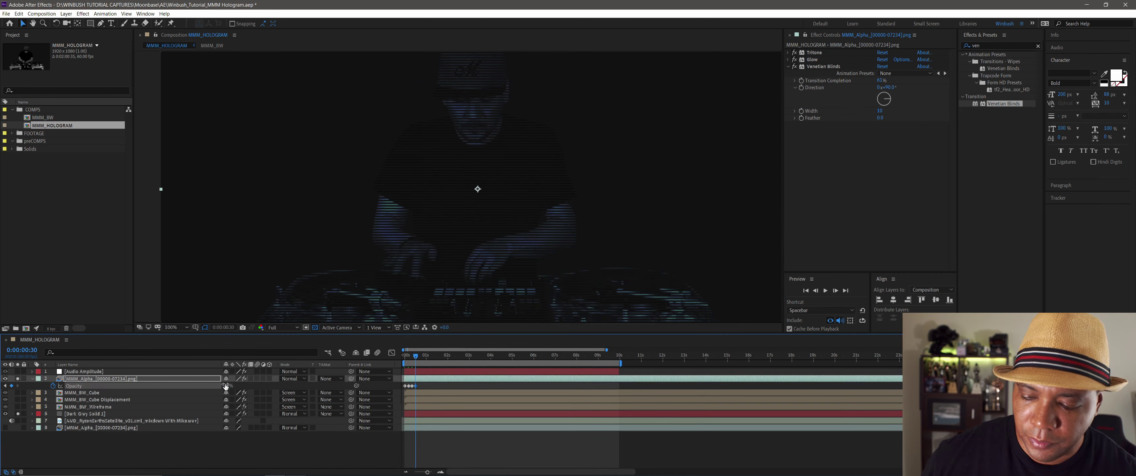
# Step: Add Opacity keyframes on the upper MMM_Alpha layer: 100% at 0:00:00:40 and 45% at 0:00:00:50
pyautogui.hotkey('shift', 'pagedown')
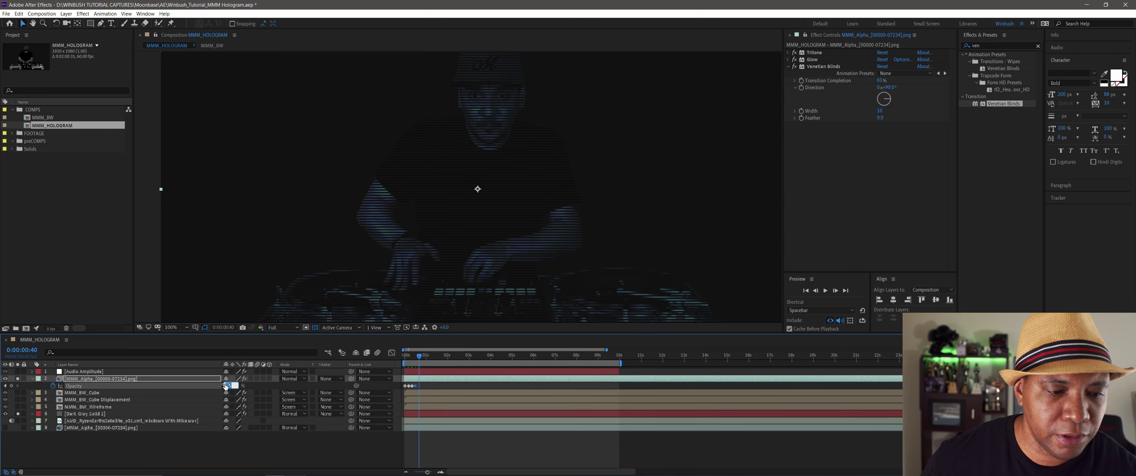
pyautogui.write('100')
pyautogui.press('Return')
pyautogui.hotkey('shift', 'pagedown')
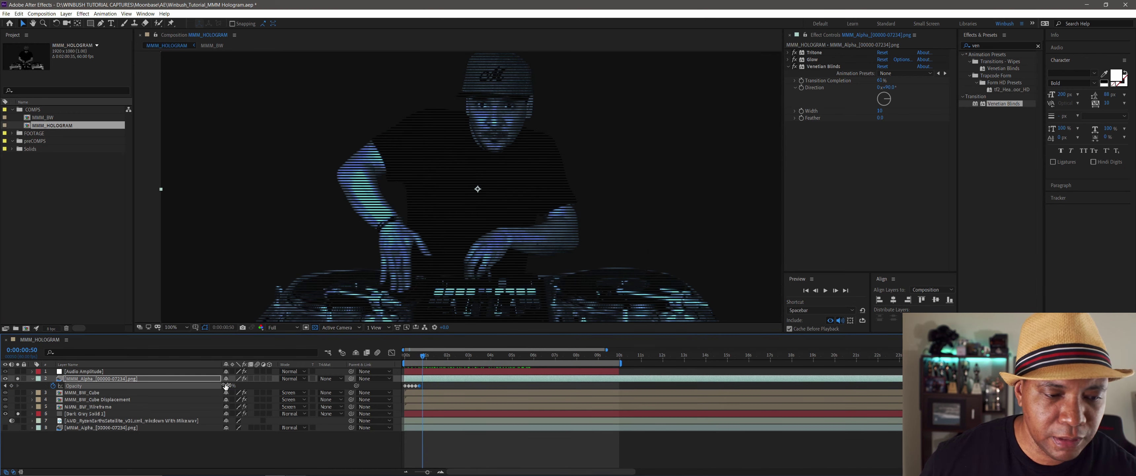
pyautogui.click(233, 385)
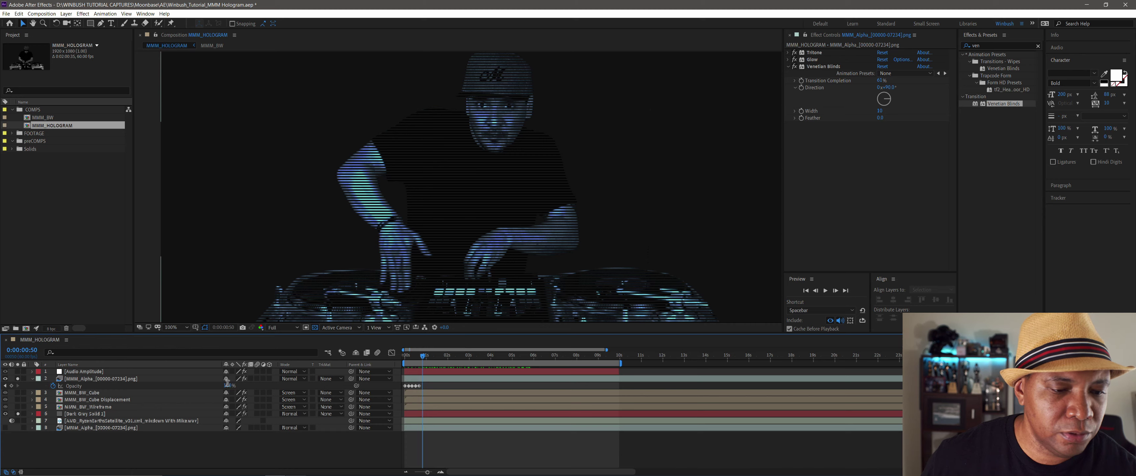
pyautogui.write('45')
pyautogui.press('Return')
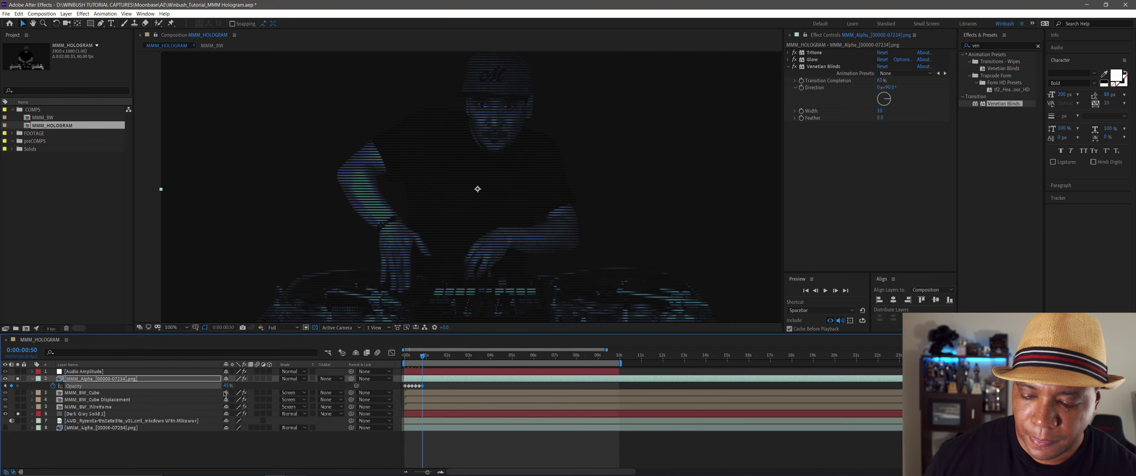
# Step: Add Opacity keyframes on the upper MMM_Alpha layer: 85% at 0:00:01:00 and 25% at 0:00:01:10
pyautogui.hotkey('shift', 'pagedown')
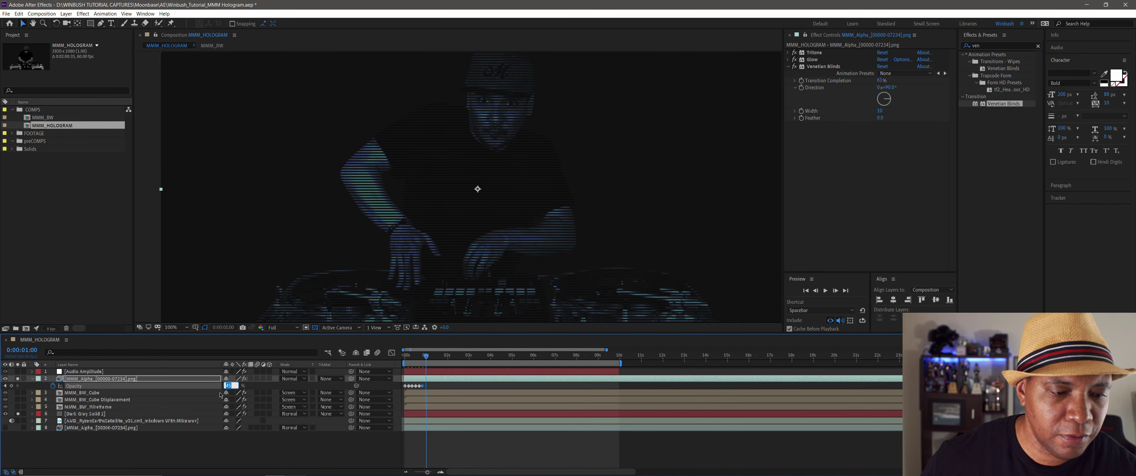
pyautogui.write('85')
pyautogui.press('Return')
pyautogui.hotkey('shift', 'pagedown')
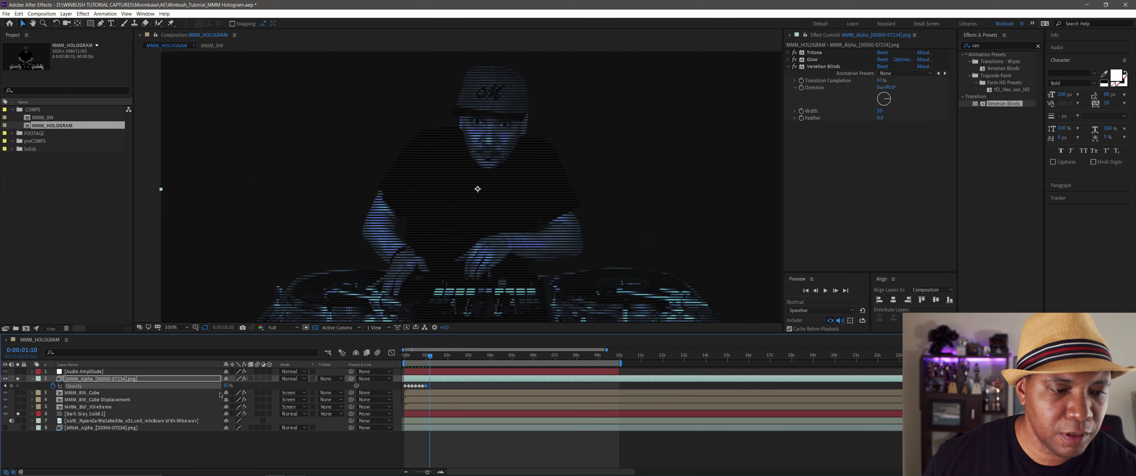
pyautogui.click(228, 385)
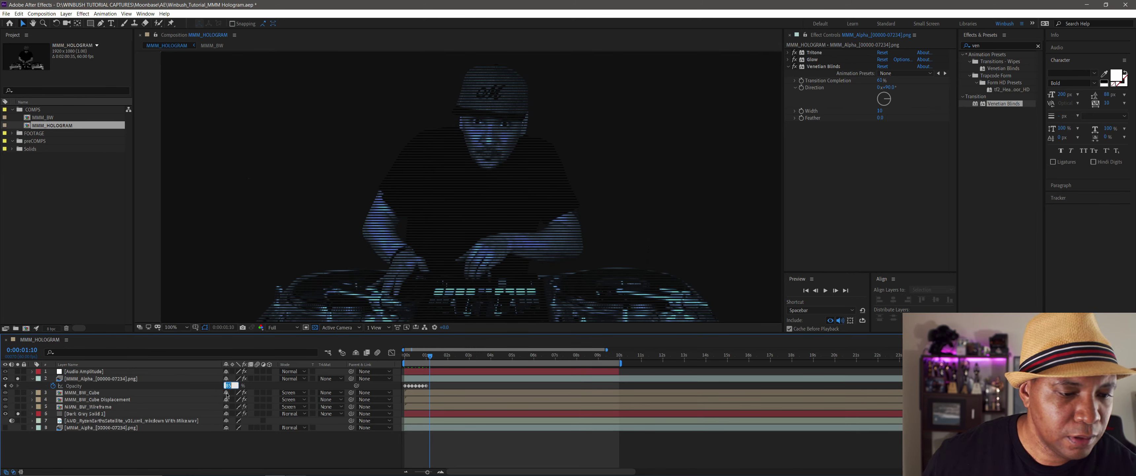
pyautogui.write('25')
pyautogui.press('Return')
# Step: Add Opacity keyframes on the upper MMM_Alpha layer: 95% at 0:00:01:20 and 10% at 0:00:01:30
pyautogui.hotkey('shift', 'pagedown')
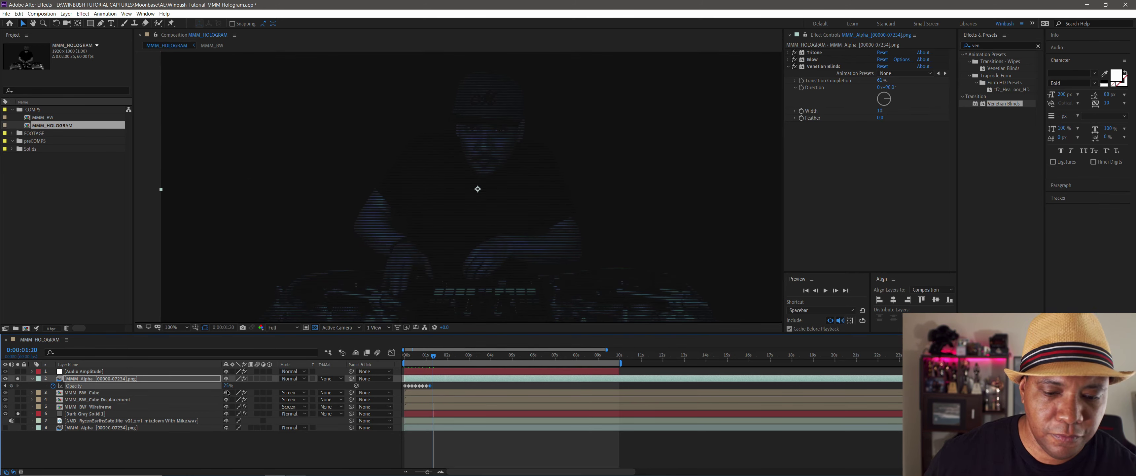
pyautogui.click(227, 385)
pyautogui.write('95')
pyautogui.press('Return')
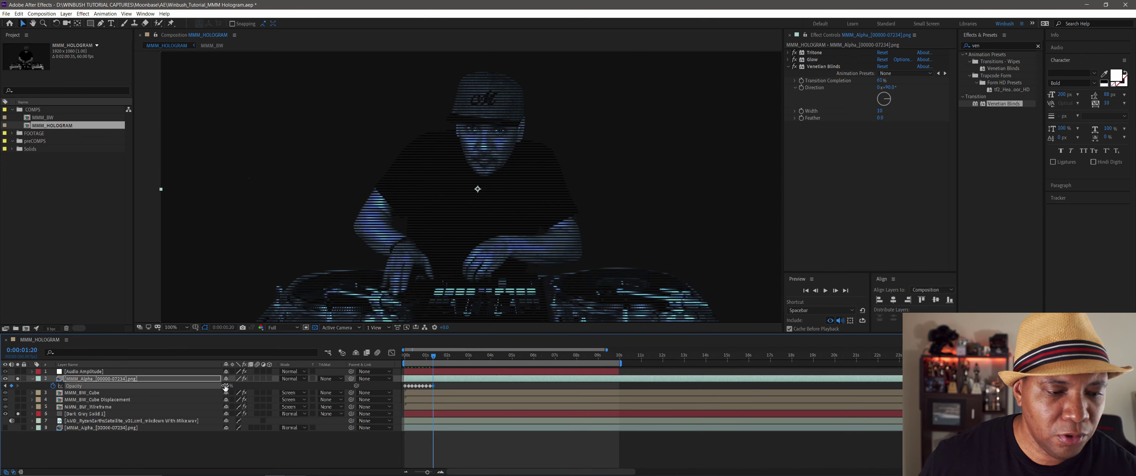
pyautogui.hotkey('shift', 'pagedown')
pyautogui.click(227, 385)
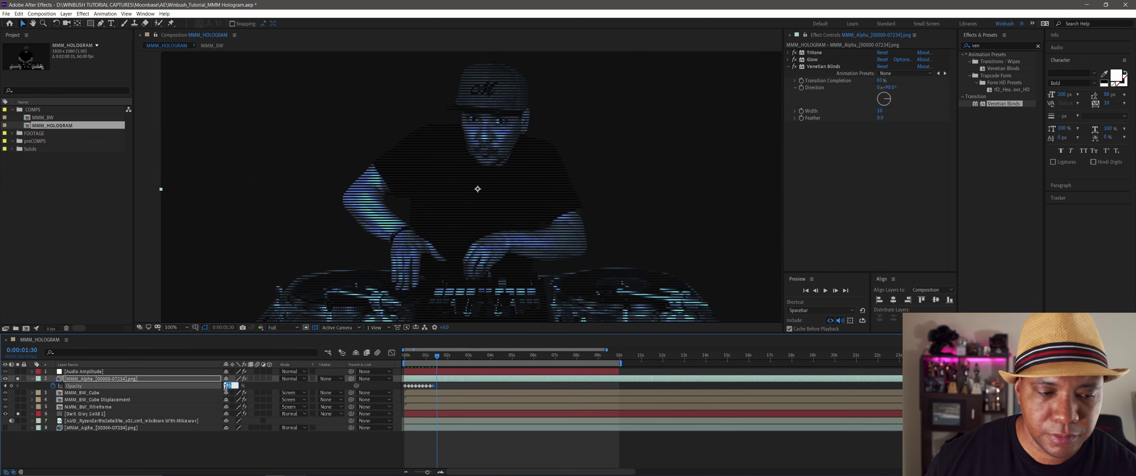
pyautogui.write('10')
pyautogui.press('Return')
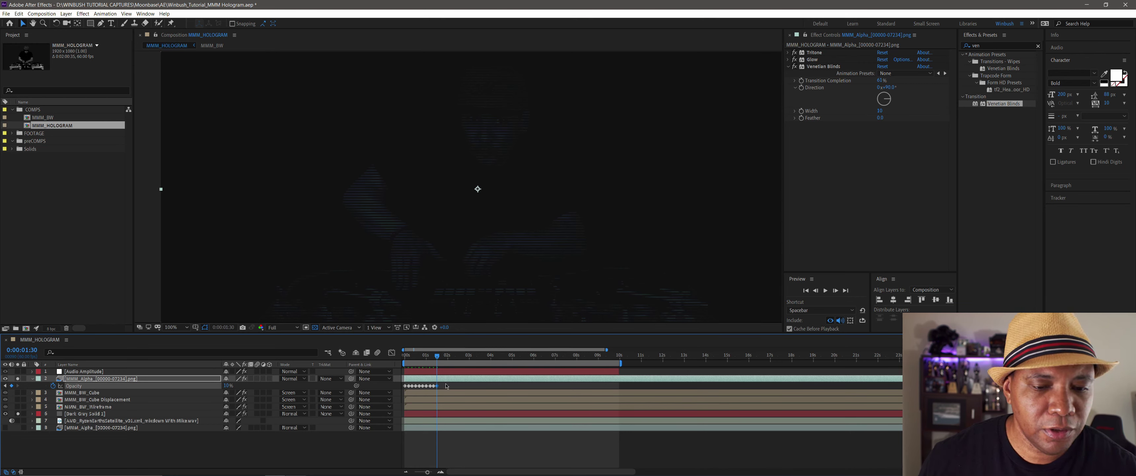
# Step: Convert all Opacity keyframes on the upper MMM_Alpha layer to hold keyframes
pyautogui.moveTo(445, 388); pyautogui.dragTo(398, 395)
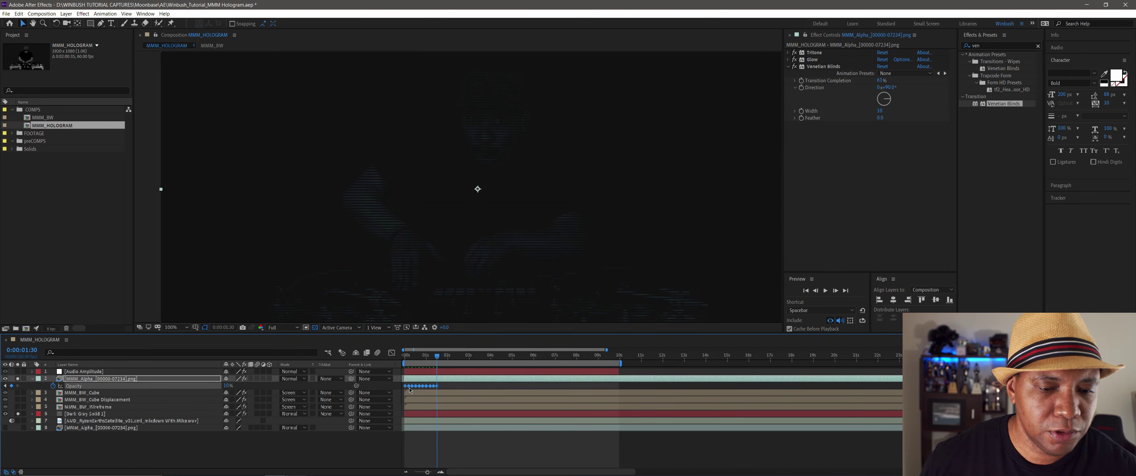
pyautogui.rightClick(413, 386)
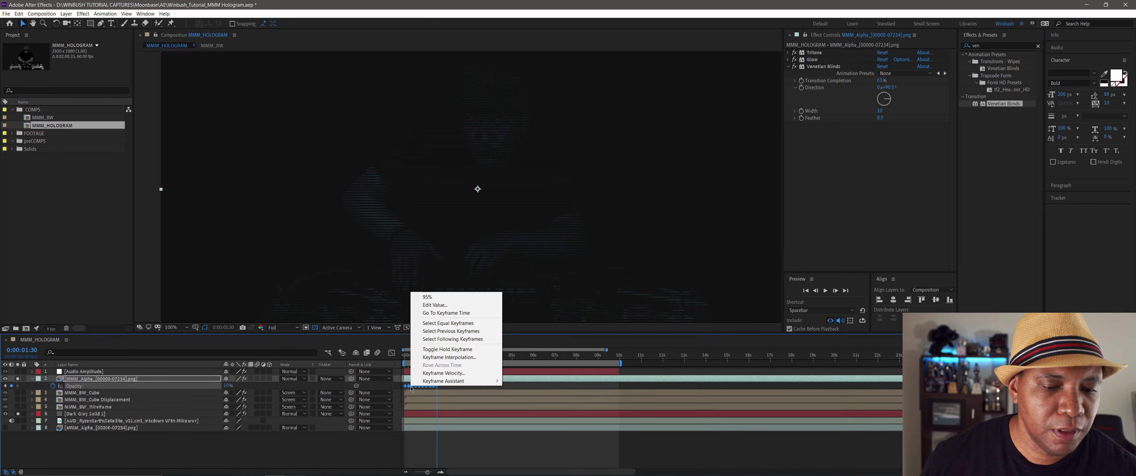
pyautogui.click(436, 349)
# Step: Preview the stepped opacity flicker from the start of the composition
pyautogui.click(420, 358)
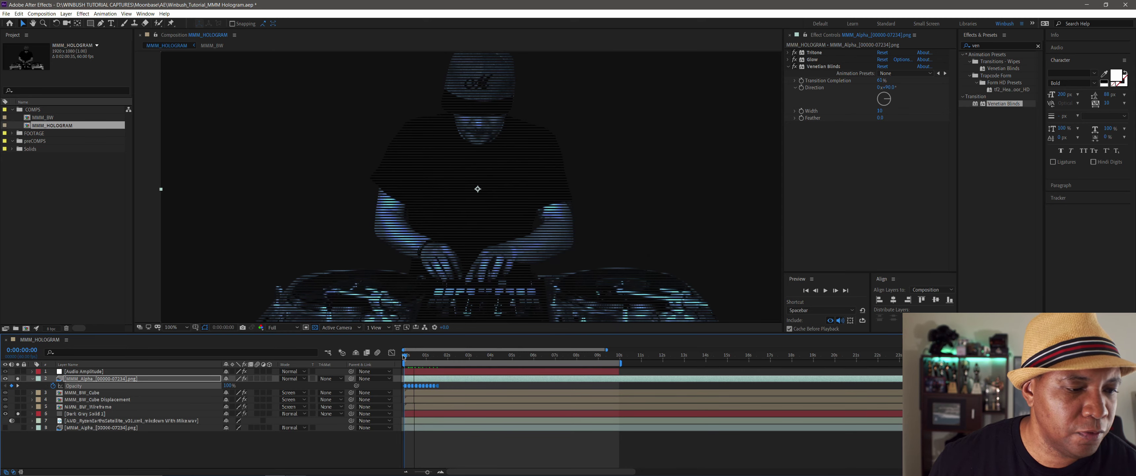
pyautogui.press('Home')
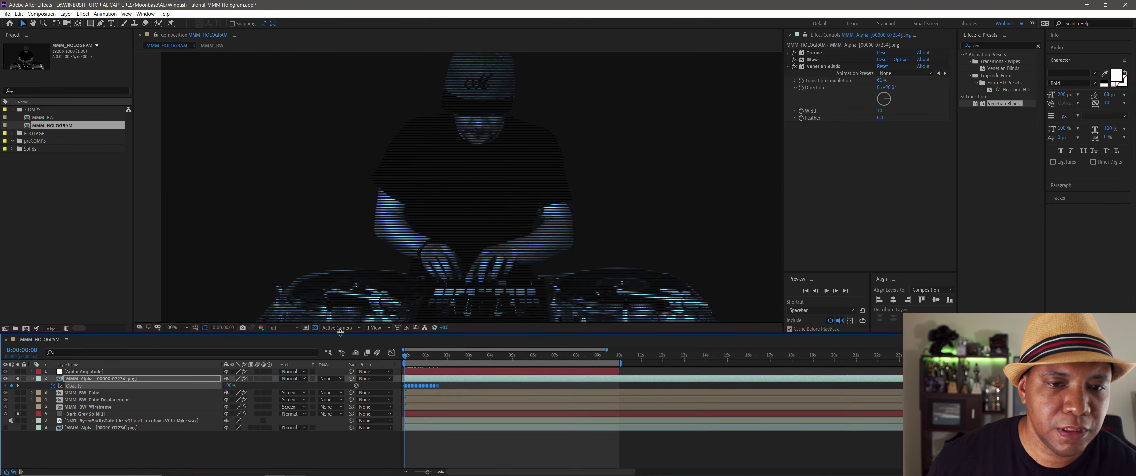
pyautogui.press('space')
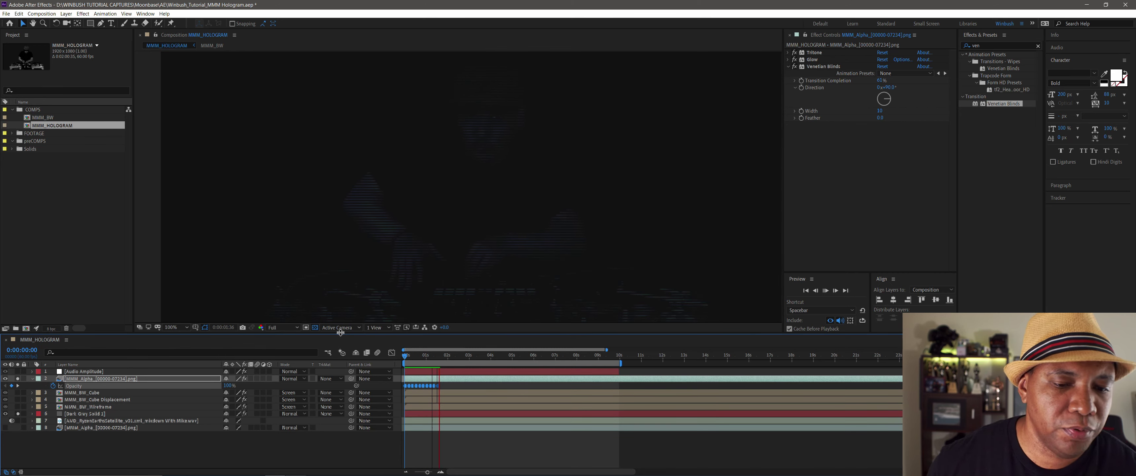
pyautogui.press('space')
pyautogui.press('space')
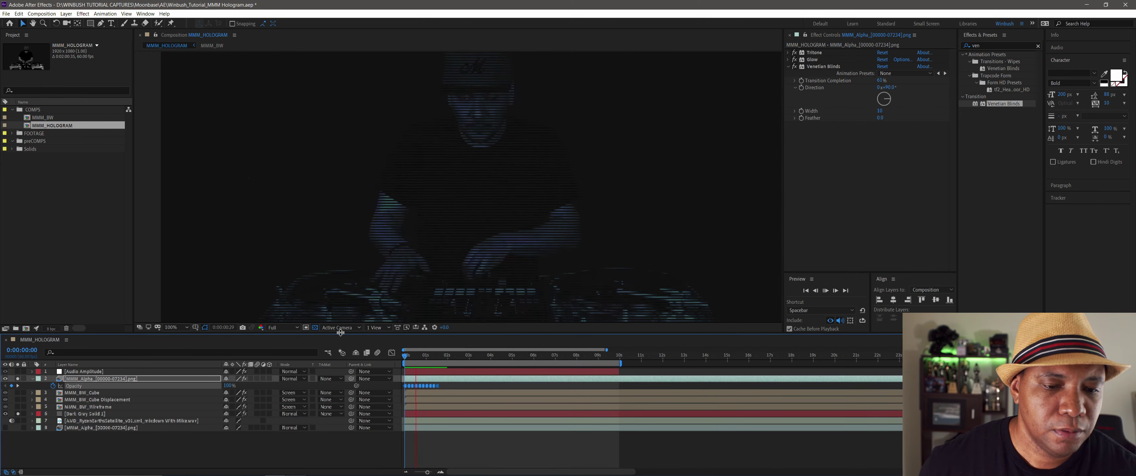
pyautogui.press('space')
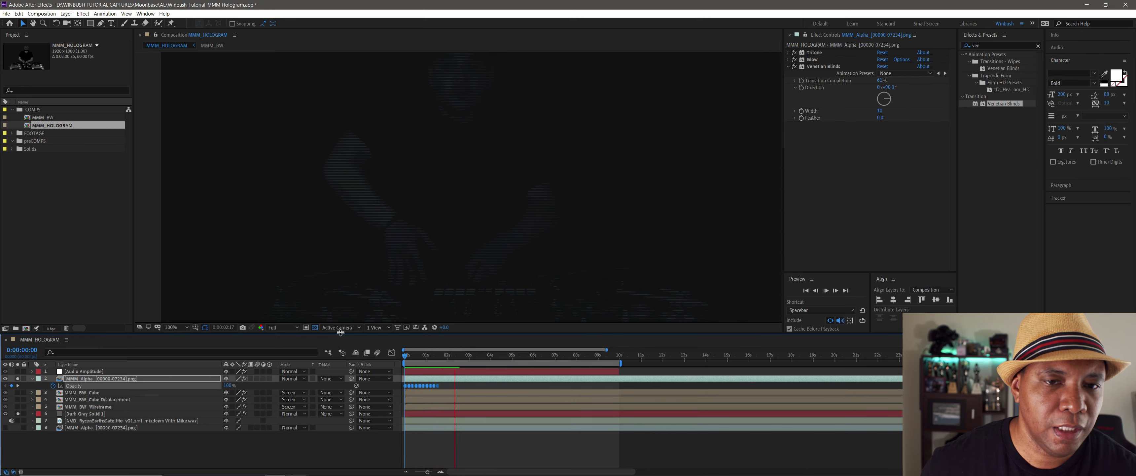
pyautogui.press('space')
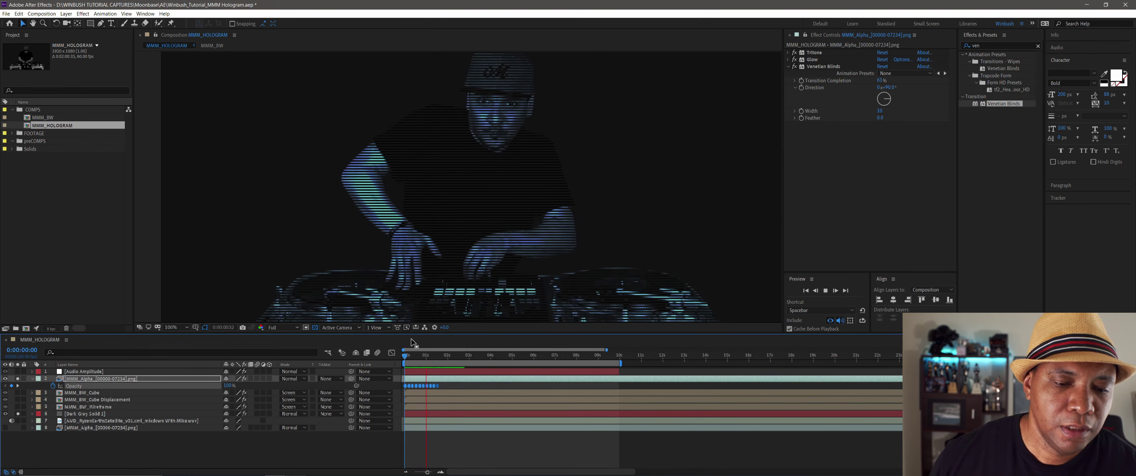
pyautogui.press('space')
# Step: Paste a copy of the upper MMM_Alpha layer's Opacity hold keyframes at 0:00:01:40
pyautogui.click(415, 356)
pyautogui.moveTo(415, 357); pyautogui.dragTo(441, 356)
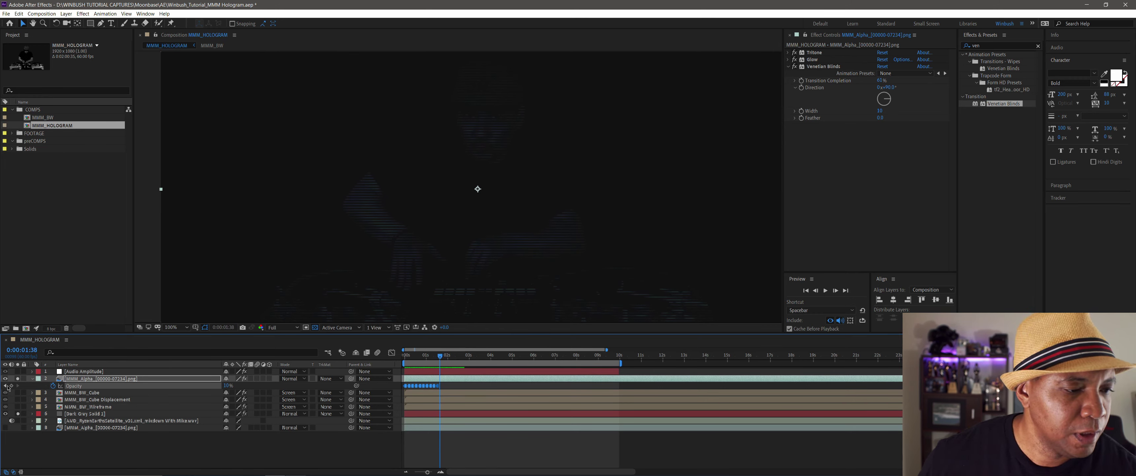
pyautogui.click(5, 386)
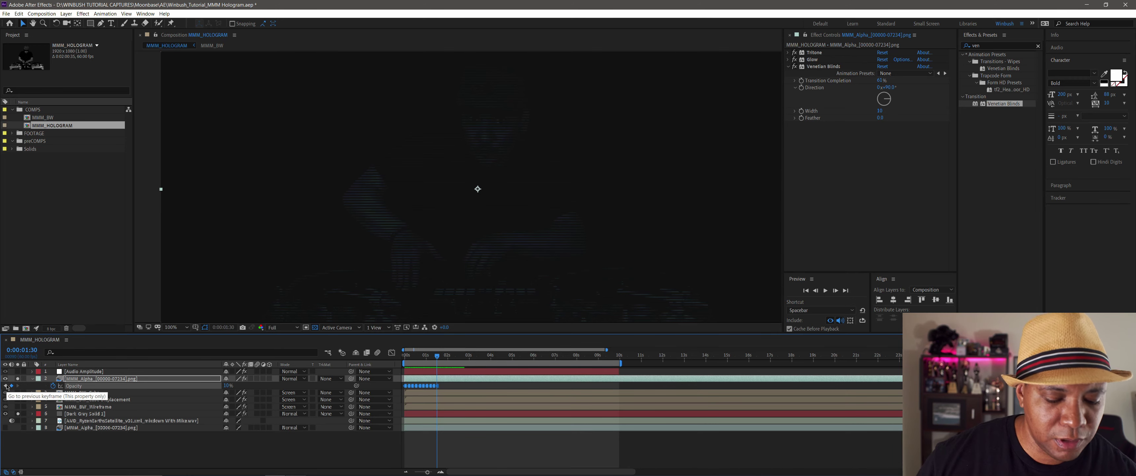
pyautogui.hotkey('shift', 'pagedown')
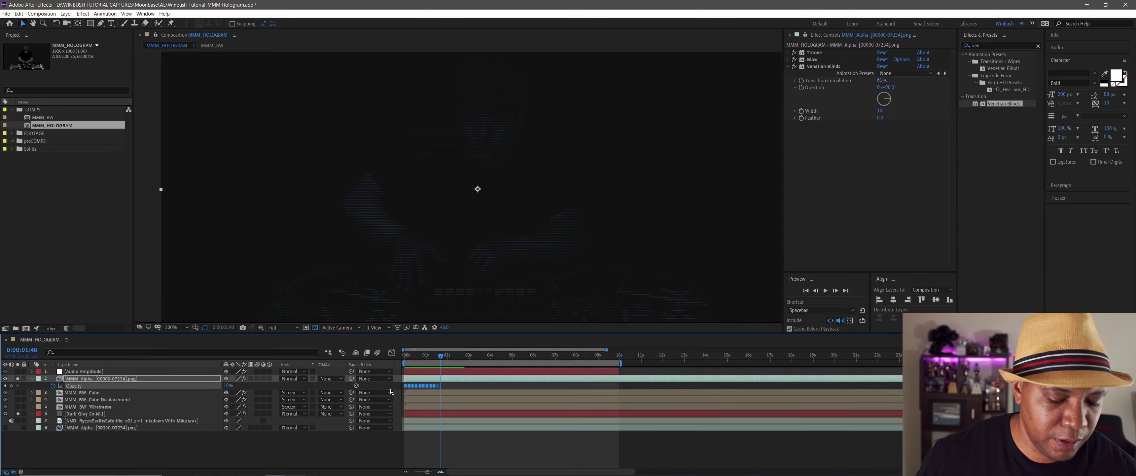
pyautogui.hotkey('ctrl', 'v')
# Step: Duplicate all existing Opacity keyframes of the upper MMM_Alpha layer at 0:00:03:22, and the enlarged set again at 0:00:06:46
pyautogui.click(474, 361)
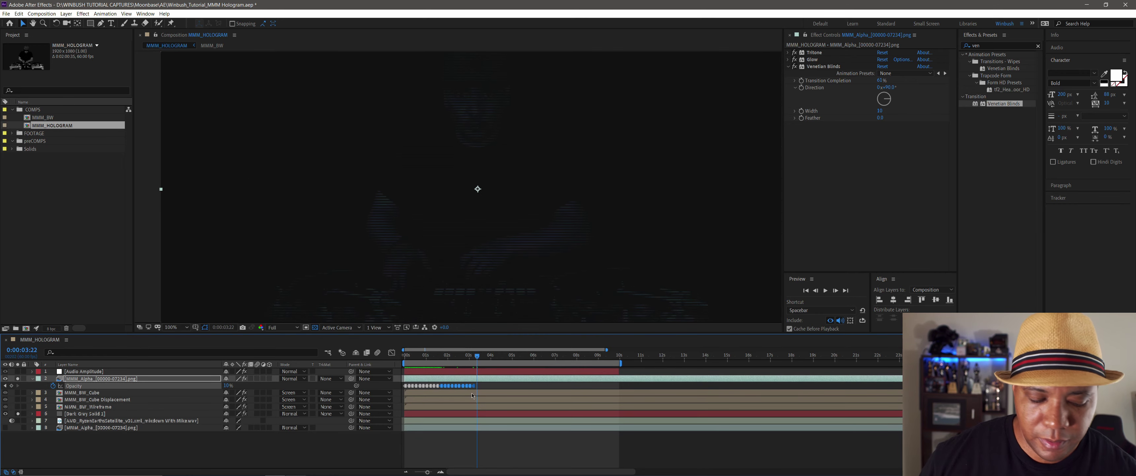
pyautogui.moveTo(487, 383); pyautogui.dragTo(396, 396)
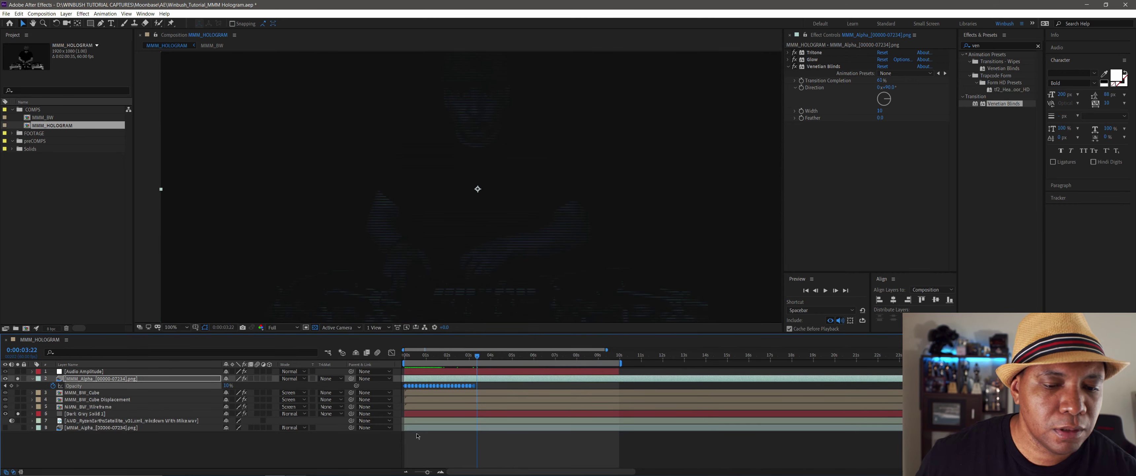
pyautogui.hotkey('ctrl', 'v')
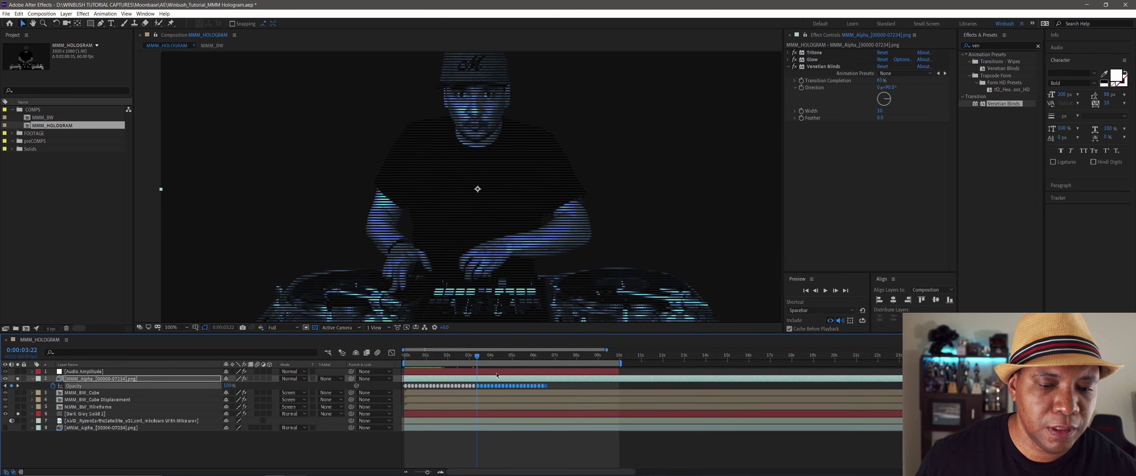
pyautogui.click(547, 356)
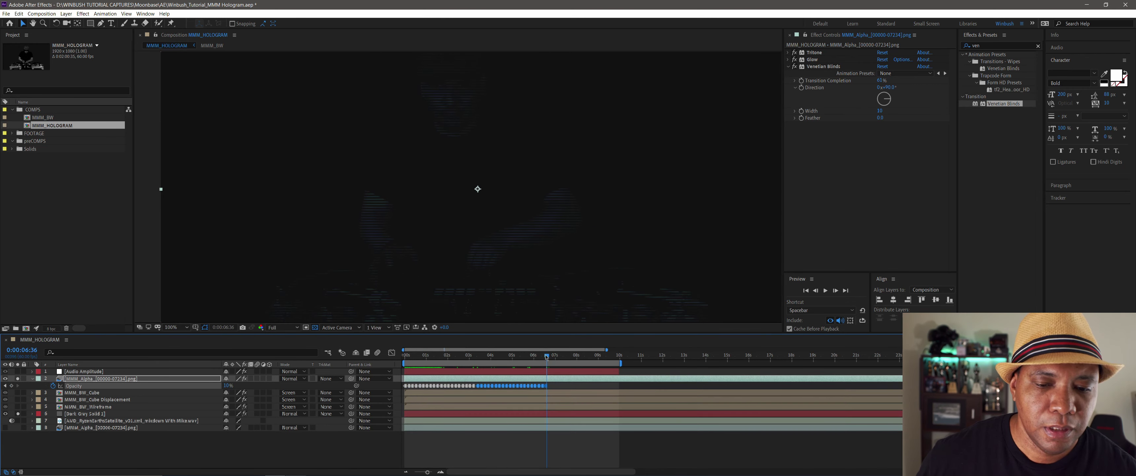
pyautogui.moveTo(559, 382); pyautogui.dragTo(388, 393)
pyautogui.hotkey('ctrl', 'v')
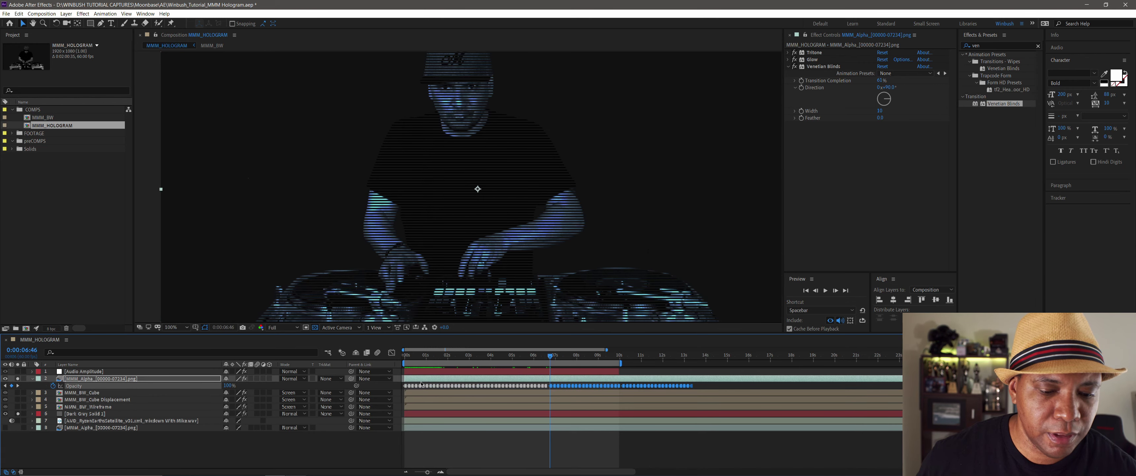
# Step: Duplicate the full Opacity keyframe set at 0:00:13:32 and compress all the keyframes proportionally so the last one falls at 0:00:10:00
pyautogui.click(695, 356)
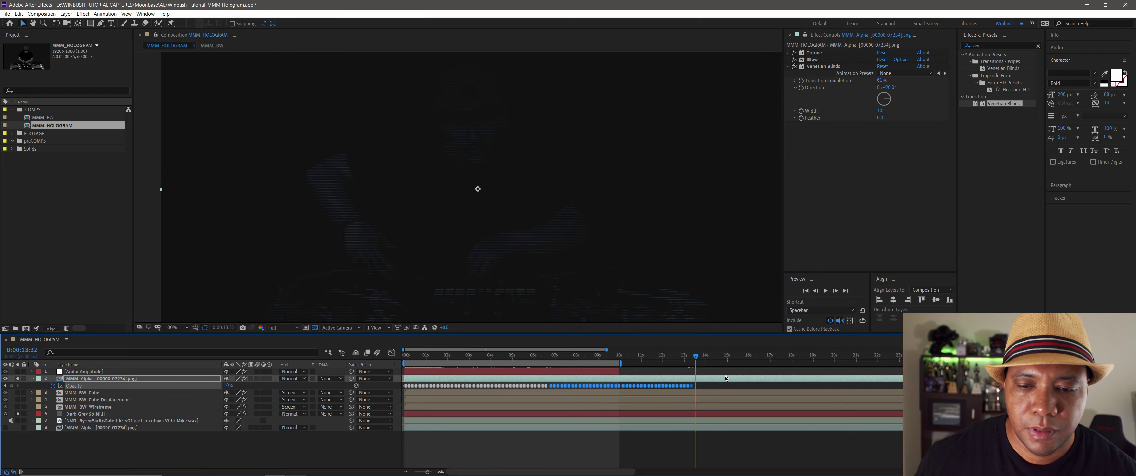
pyautogui.moveTo(703, 382); pyautogui.dragTo(395, 415)
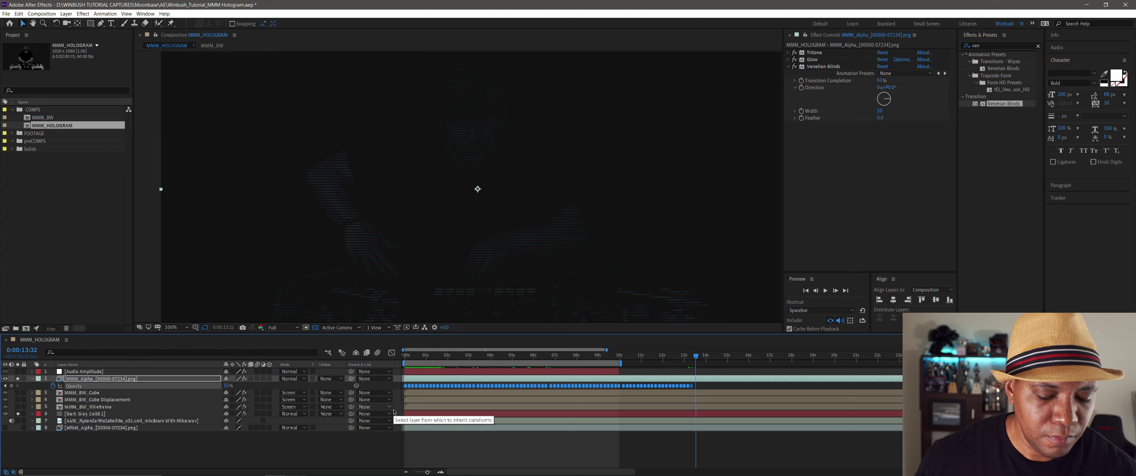
pyautogui.hotkey('ctrl', 'v')
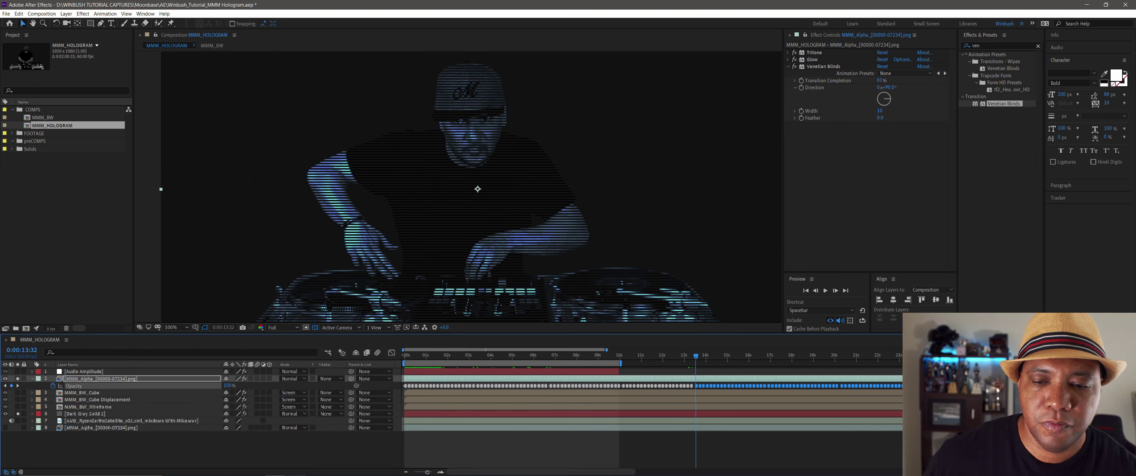
pyautogui.moveTo(902, 383); pyautogui.dragTo(367, 400)
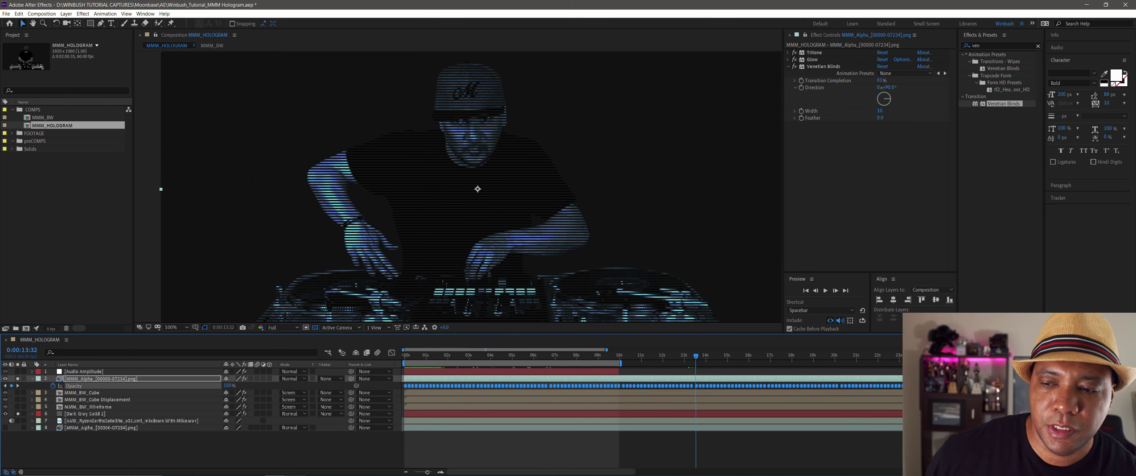
pyautogui.moveTo(900, 385); pyautogui.dragTo(744, 393)
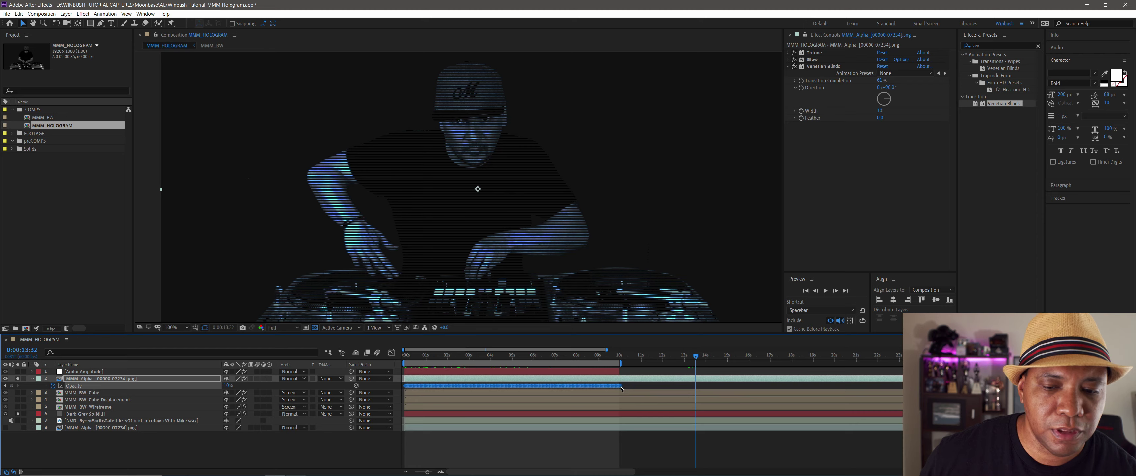
# Step: Preview the faster opacity flicker and return to the start of the composition
pyautogui.press('space')
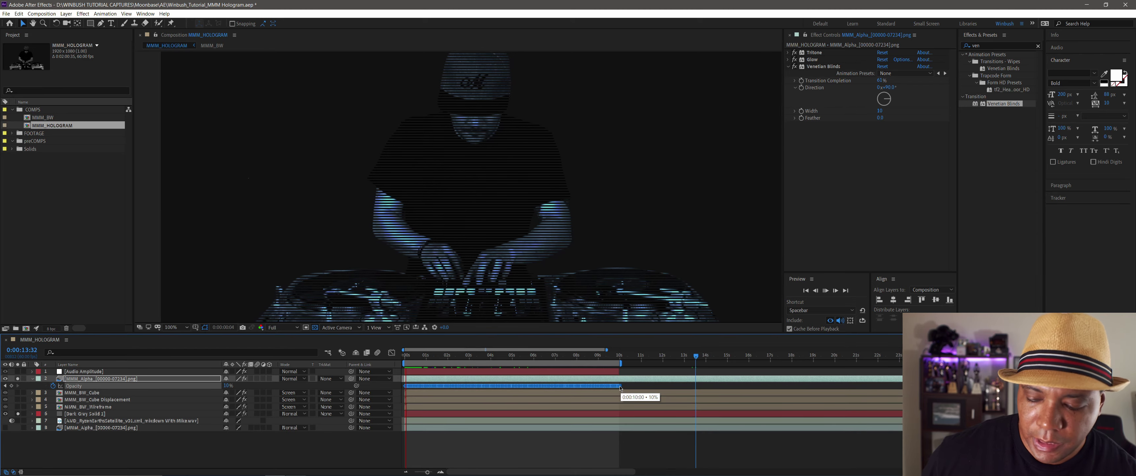
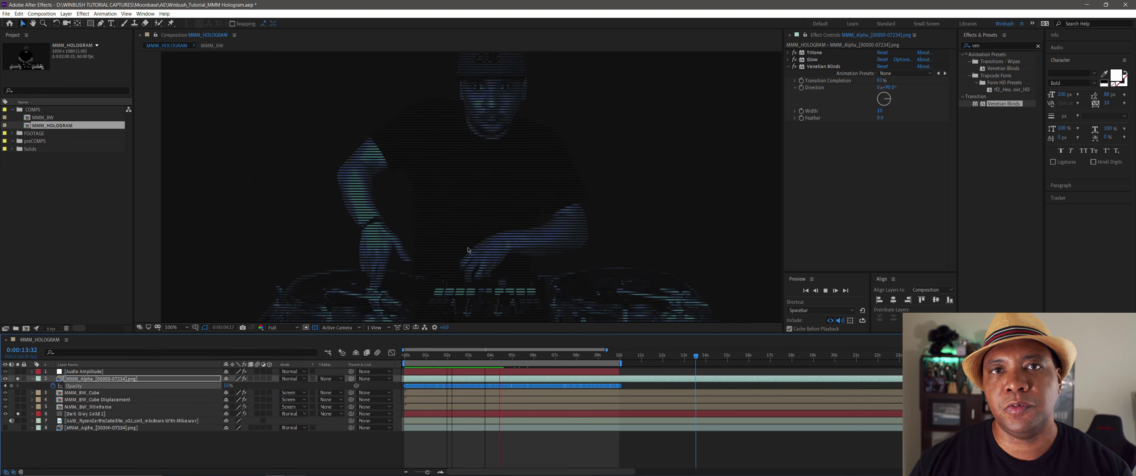
pyautogui.press('space')
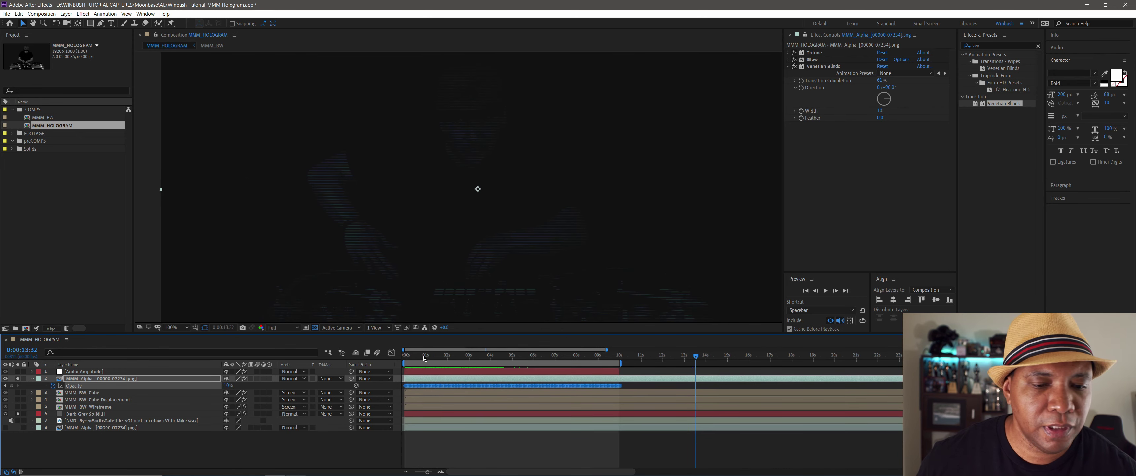
pyautogui.press('Home')
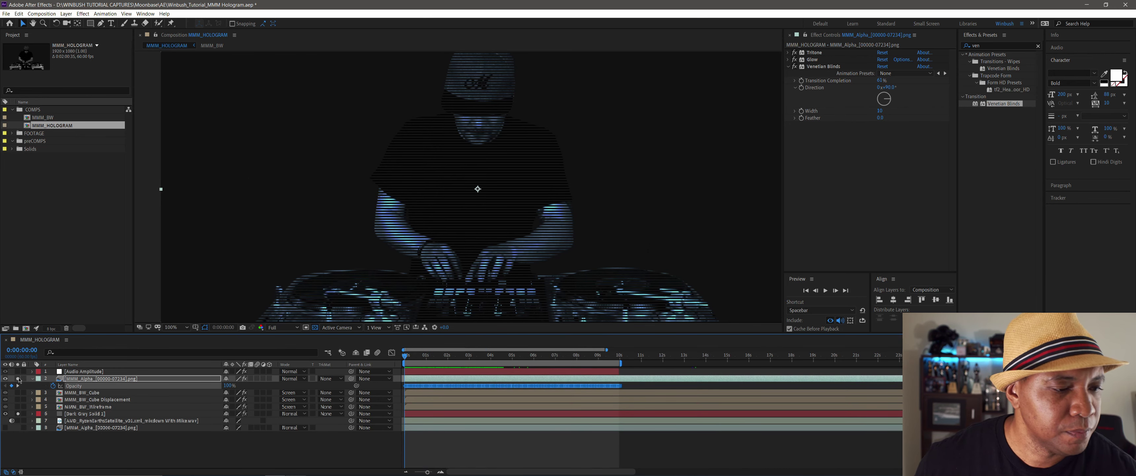
# Step: Move the upper MMM_Alpha layer between the MMM_BW_Cube Displacement and wireframe layers and set its blending mode to Screen
pyautogui.click(112, 380)
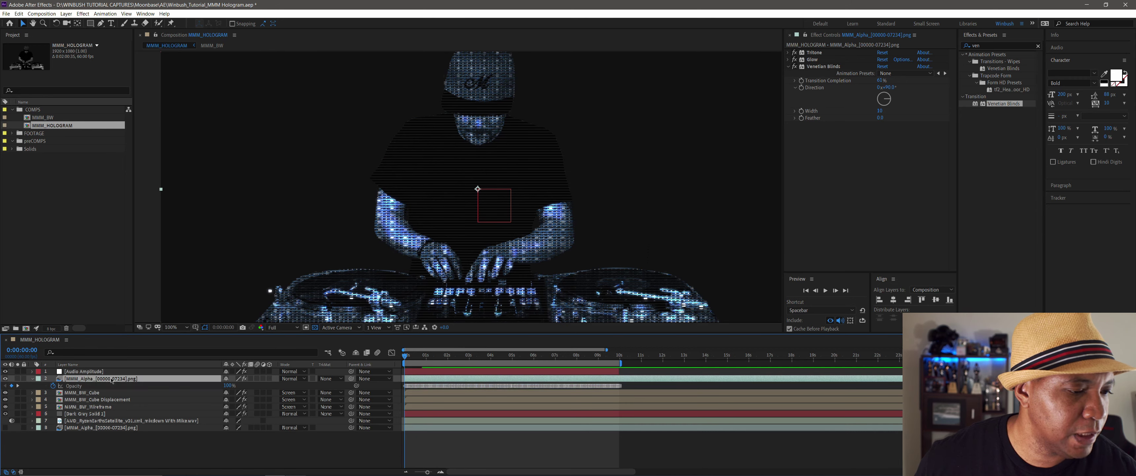
pyautogui.moveTo(161, 401); pyautogui.dragTo(129, 401)
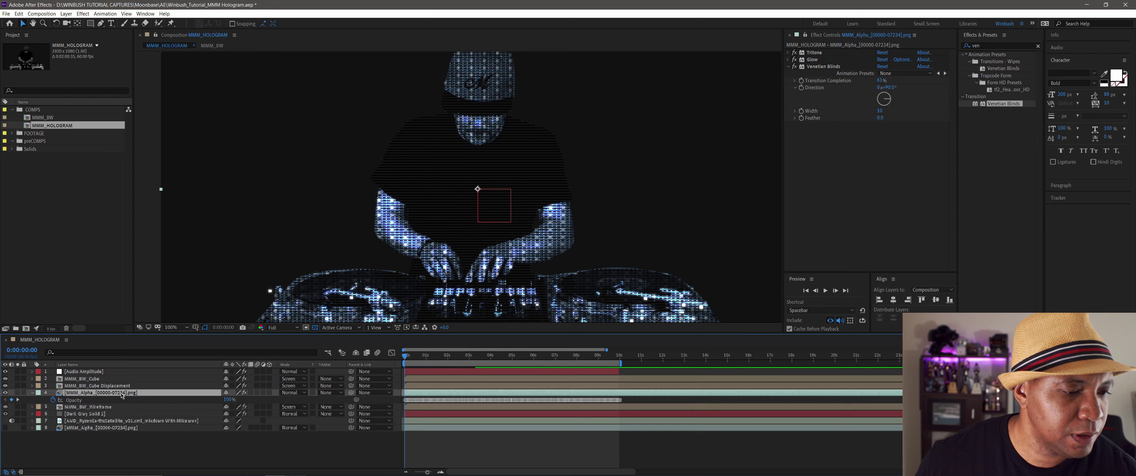
pyautogui.click(289, 392)
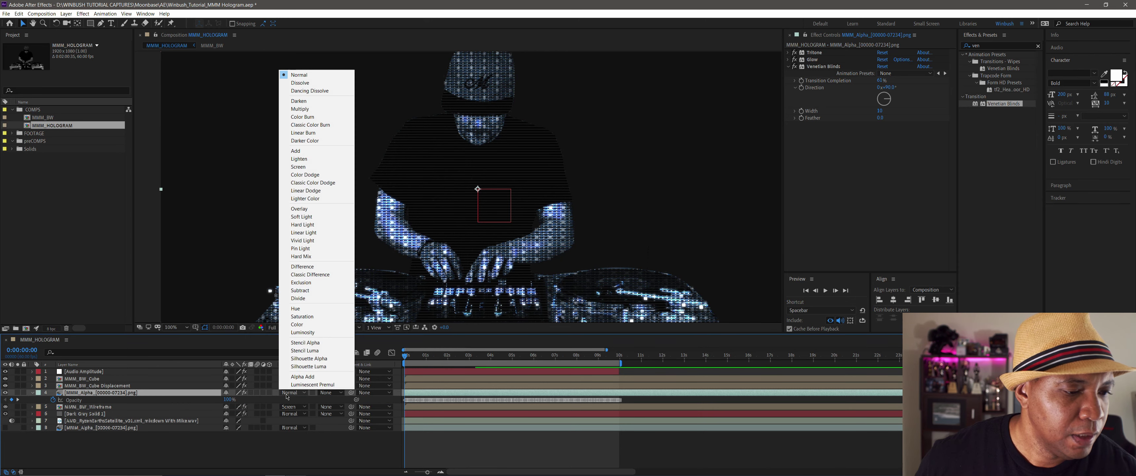
pyautogui.click(303, 168)
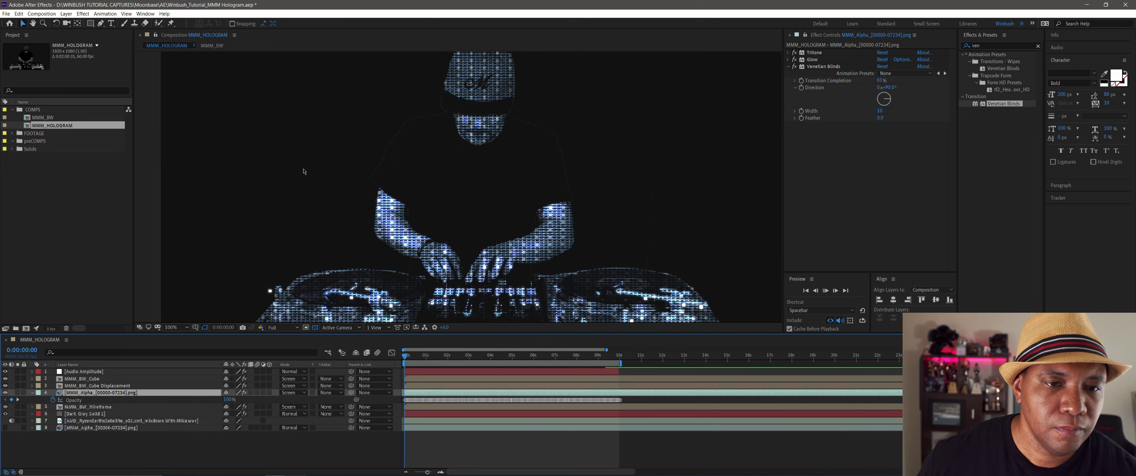
# Step: Maximize the composition view and preview the combined hologram
pyautogui.press('space')
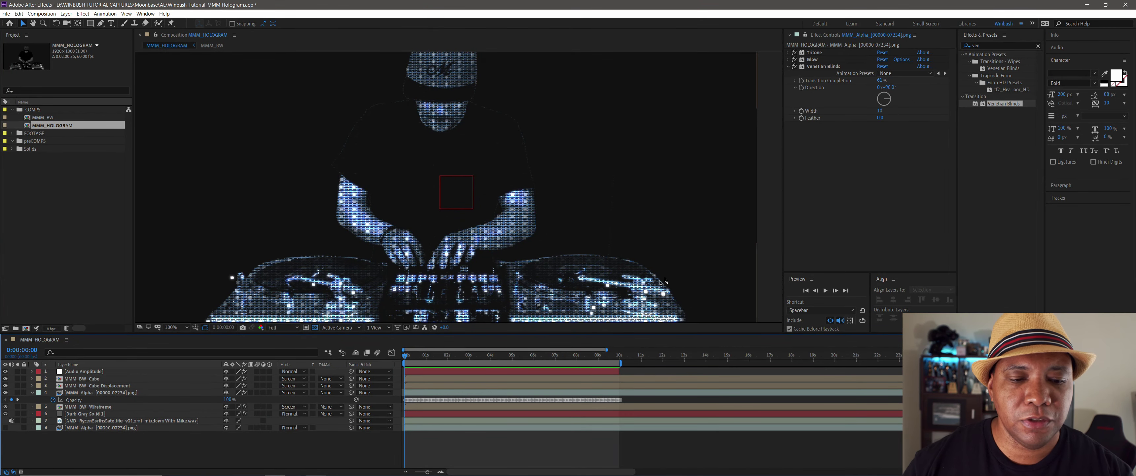
pyautogui.click(770, 222)
pyautogui.press('`')
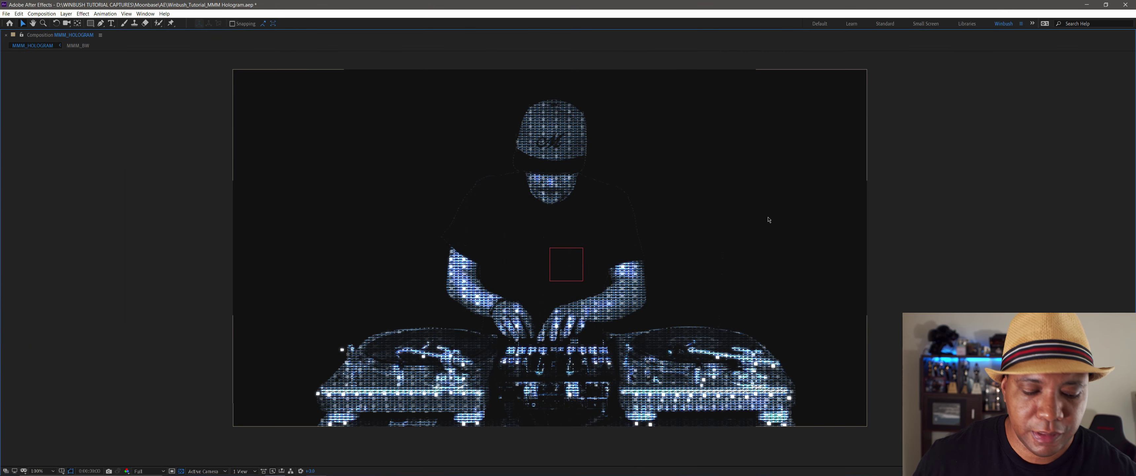
pyautogui.press('space')
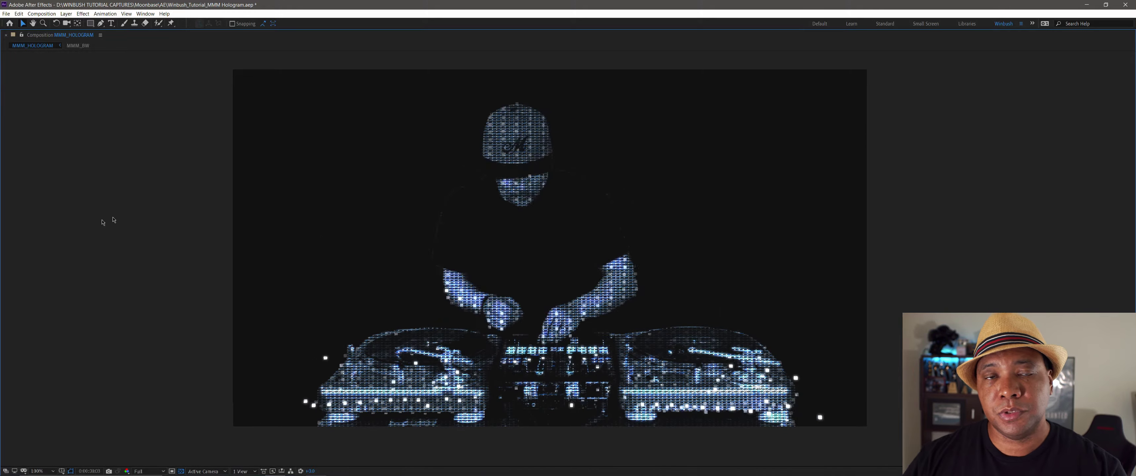
# Step: Switch to the video player to watch the finished ReMix_MoonBaseInvasion clip, then pause it and minimize its window
pyautogui.click(316, 468)
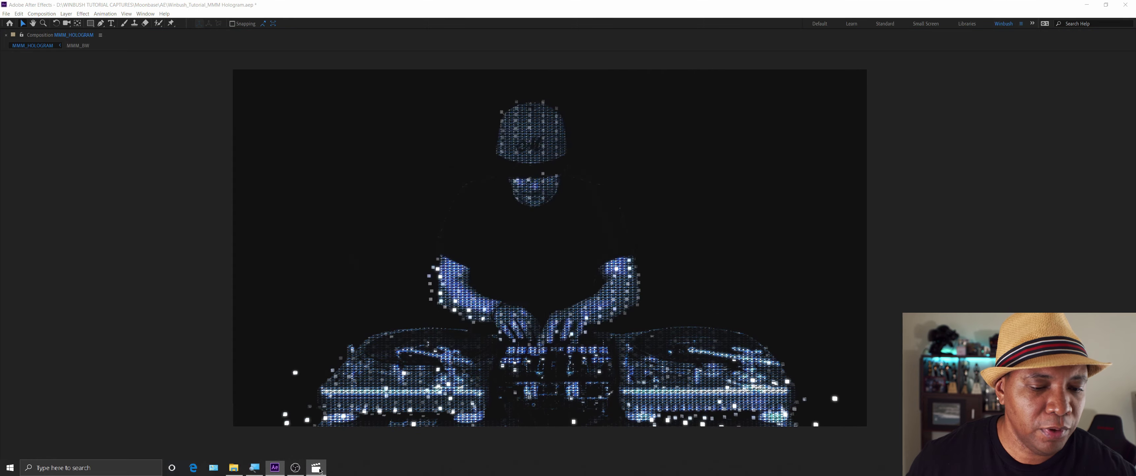
pyautogui.click(114, 383)
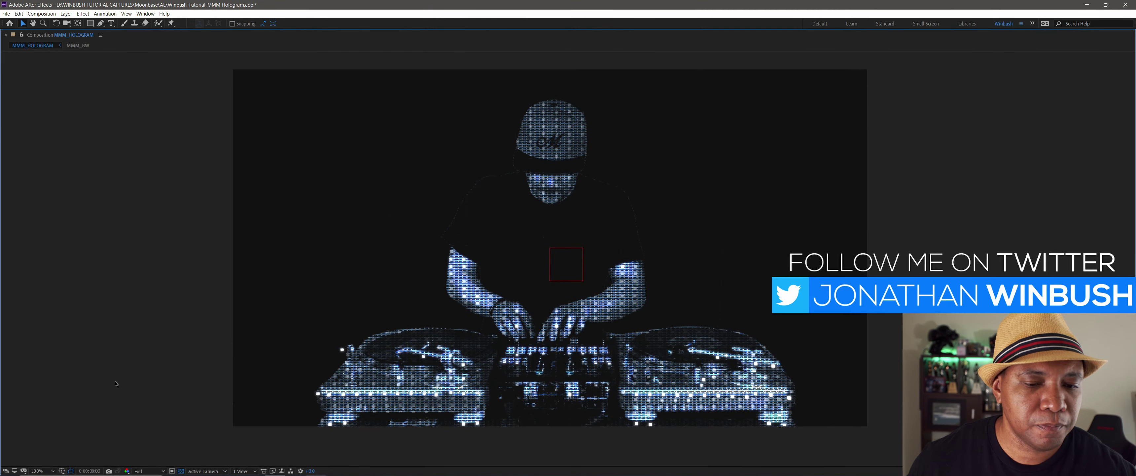
pyautogui.moveTo(618, 472)
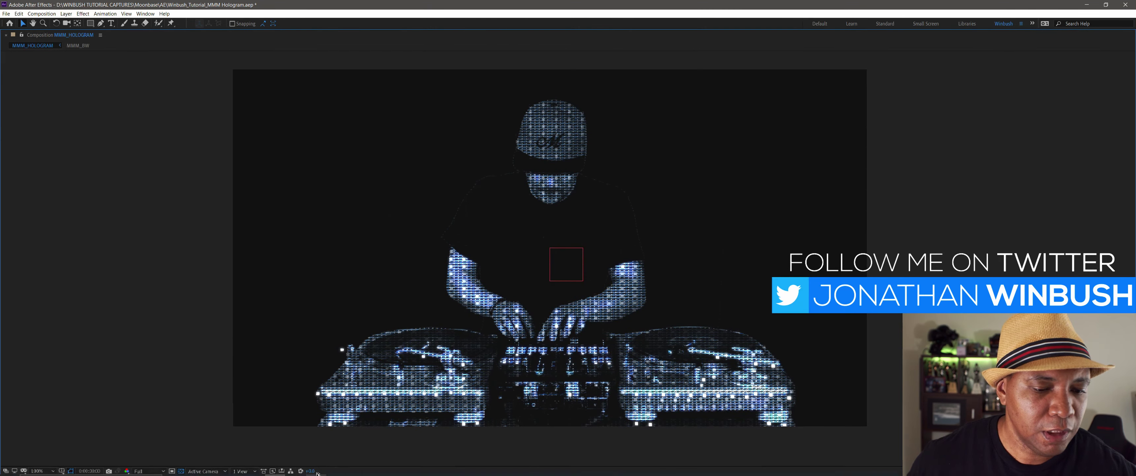
pyautogui.click(315, 466)
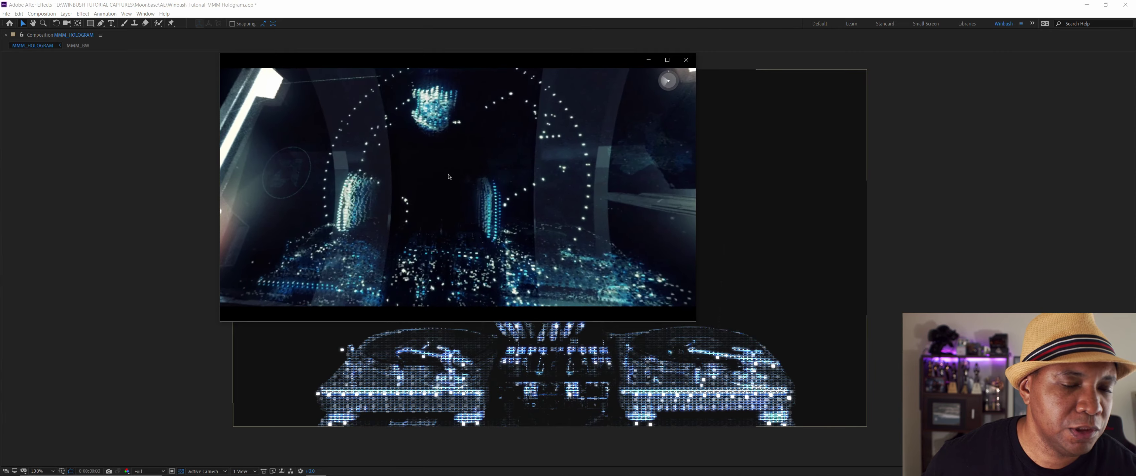
pyautogui.click(461, 306)
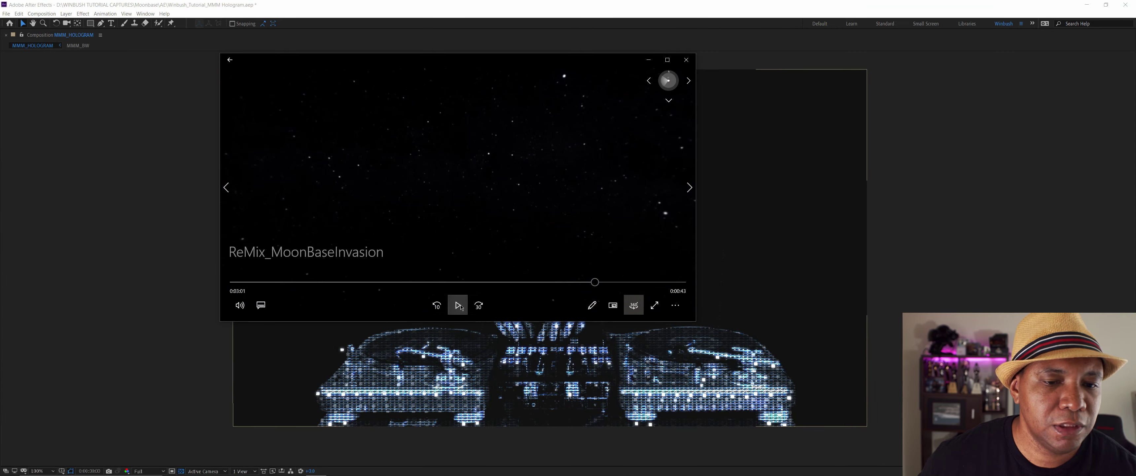
pyautogui.click(648, 59)
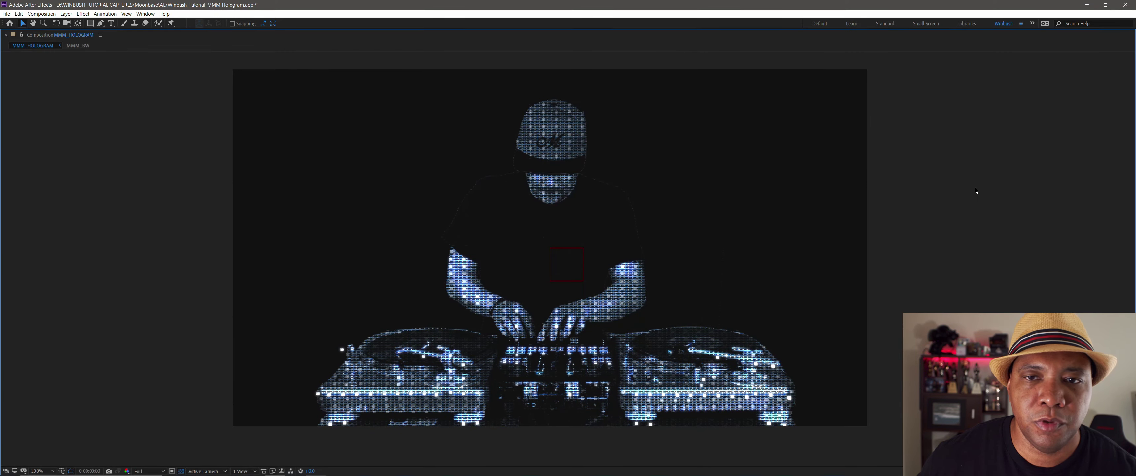